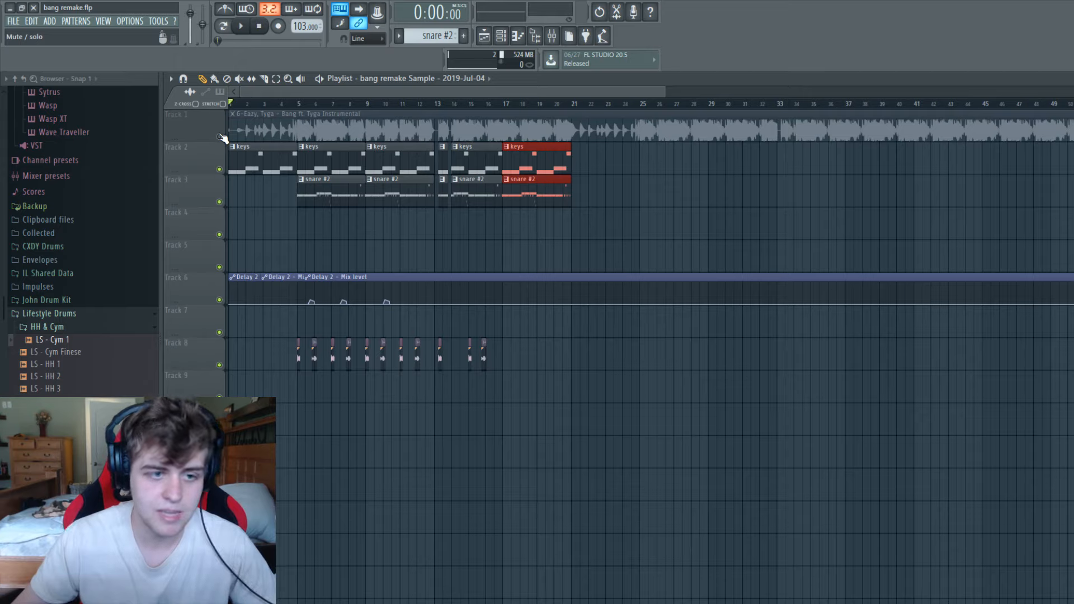
# Play the reference instrumental on Track 1 alone and the keys on Track 2 alone to compare their openings.
pyautogui.rightClick(220, 137)
pyautogui.press('space')
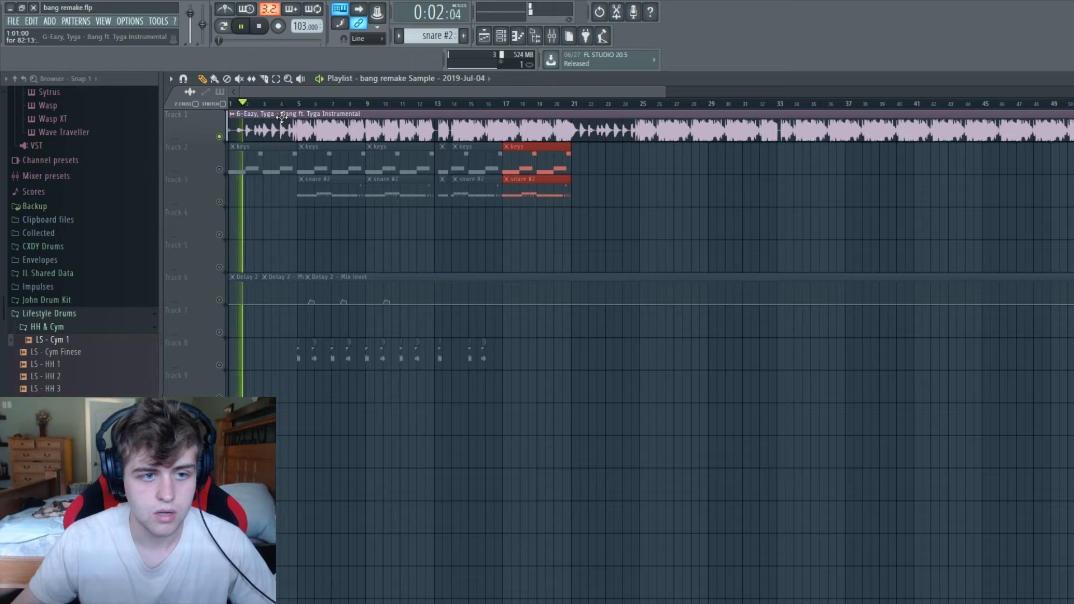
pyautogui.press('space')
pyautogui.click(220, 137)
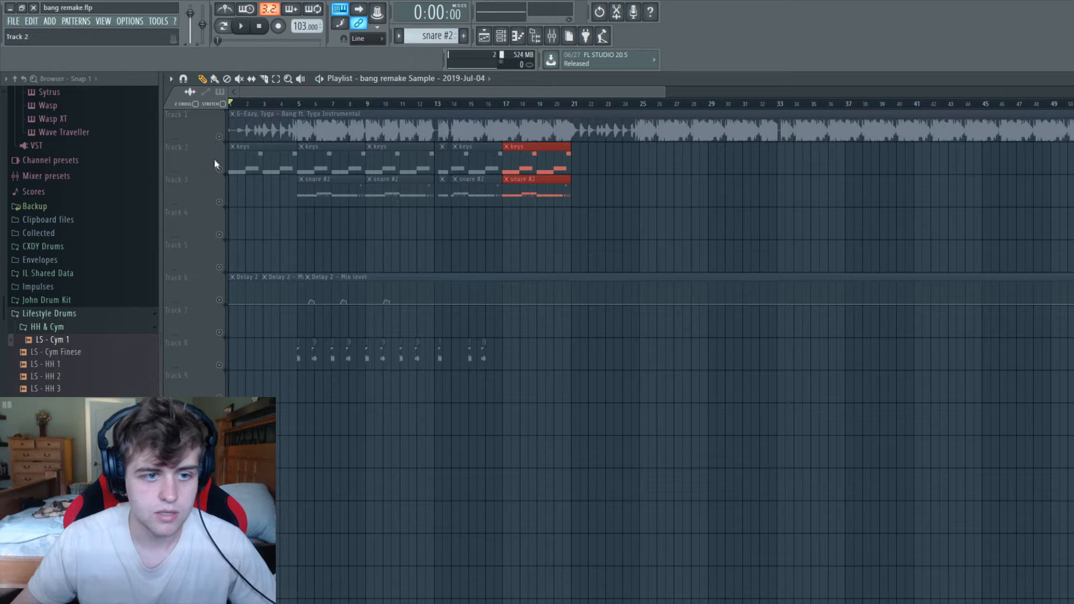
pyautogui.click(219, 169)
pyautogui.press('space')
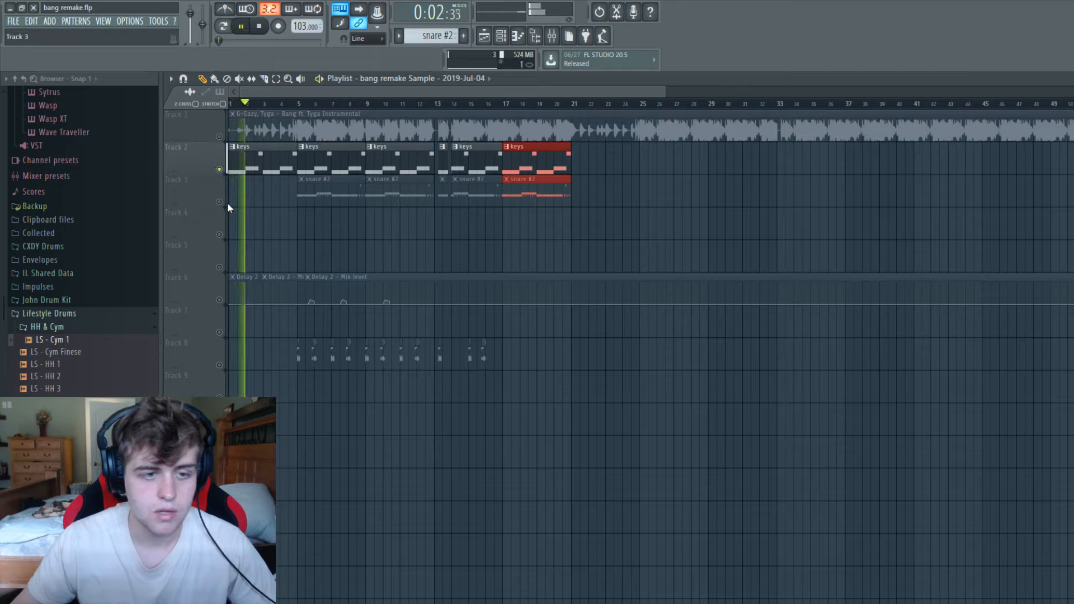
pyautogui.press('space')
# Solo the reference instrumental and play it from bar 4, and leave only the keys and snare #2 tracks audible.
pyautogui.rightClick(220, 136)
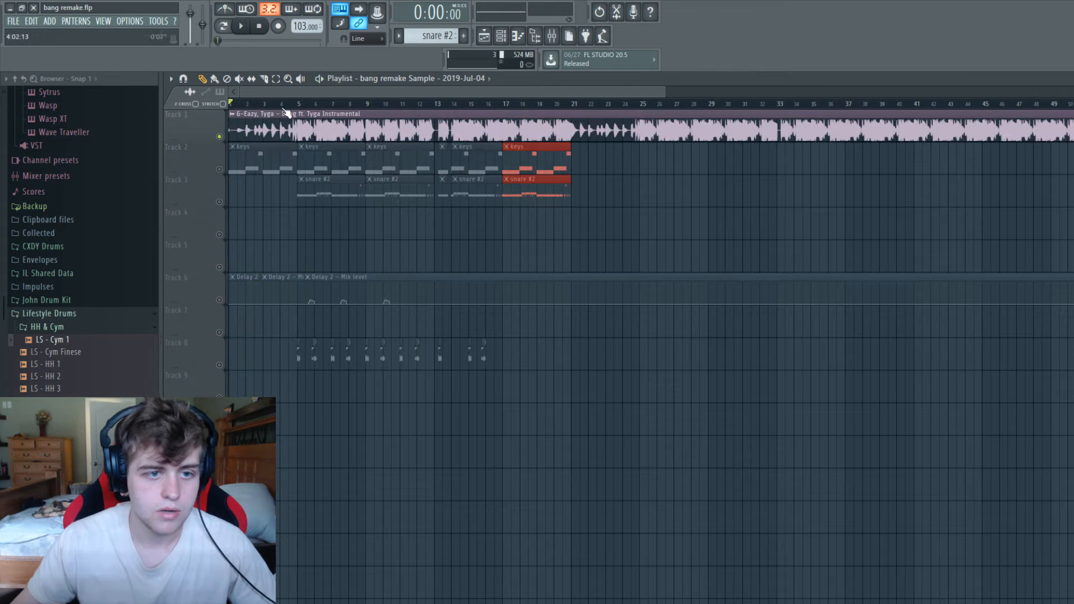
pyautogui.click(282, 104)
pyautogui.press('space')
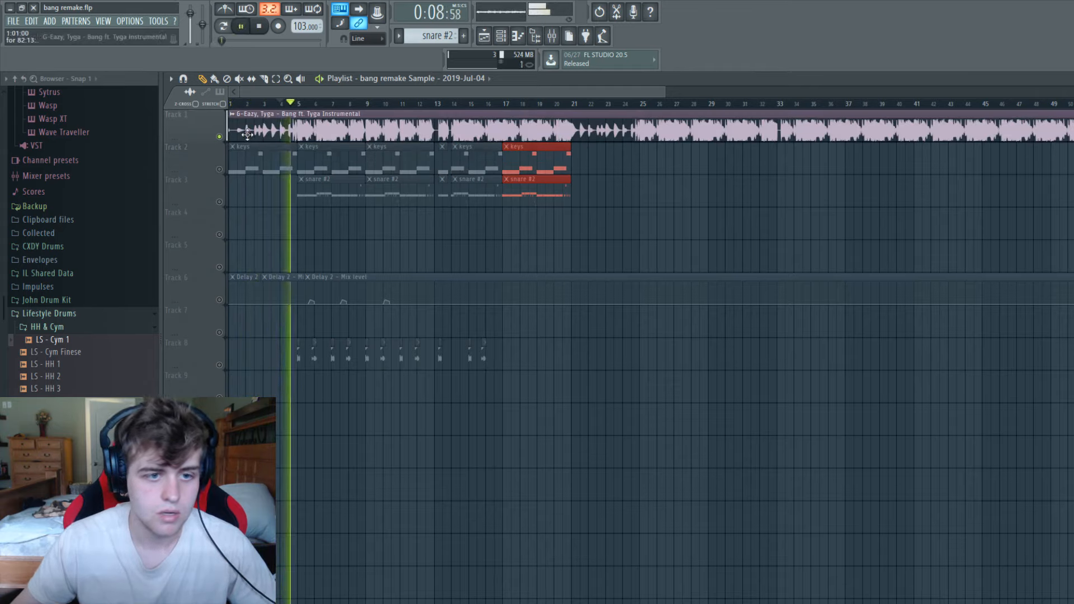
pyautogui.rightClick(220, 169)
pyautogui.click(219, 202)
pyautogui.press('space')
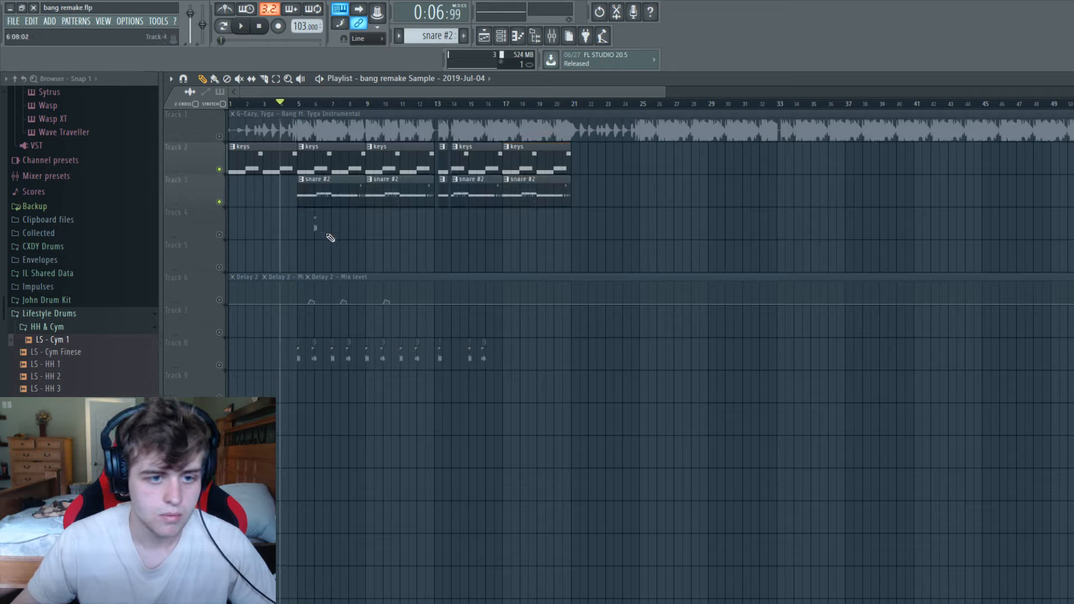
# Place the snare pattern on Track 4, trim its start to bar 4, and play the arrangement briefly.
pyautogui.click(399, 36)
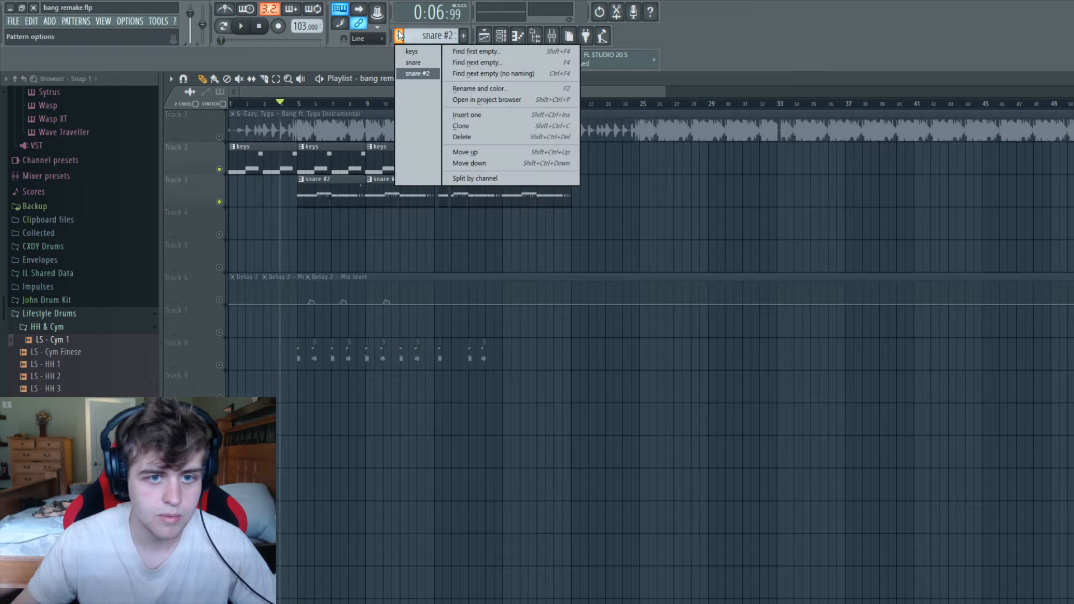
pyautogui.click(414, 63)
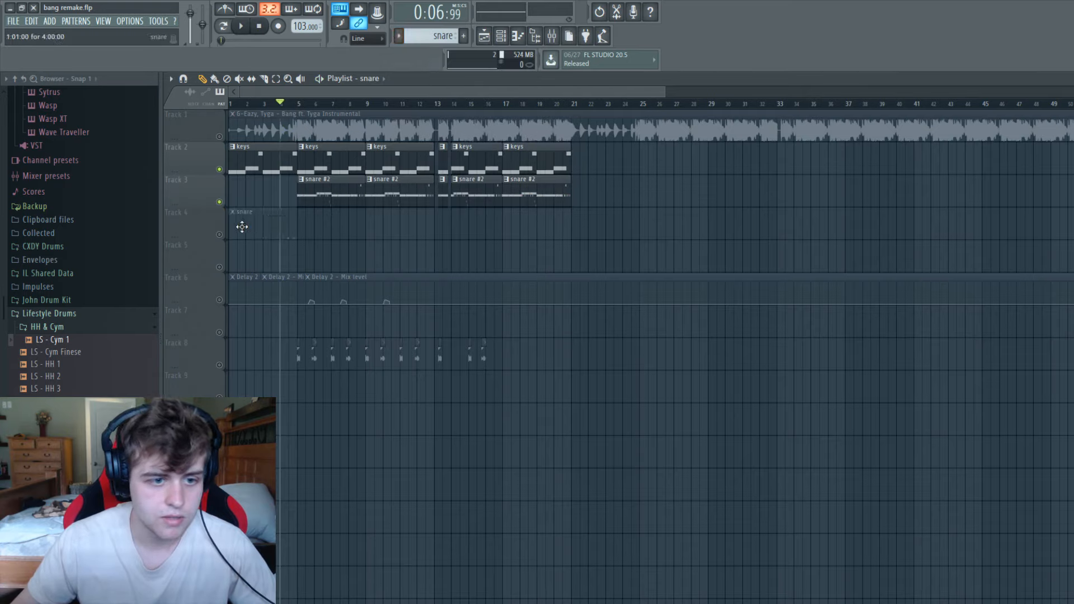
pyautogui.click(242, 225)
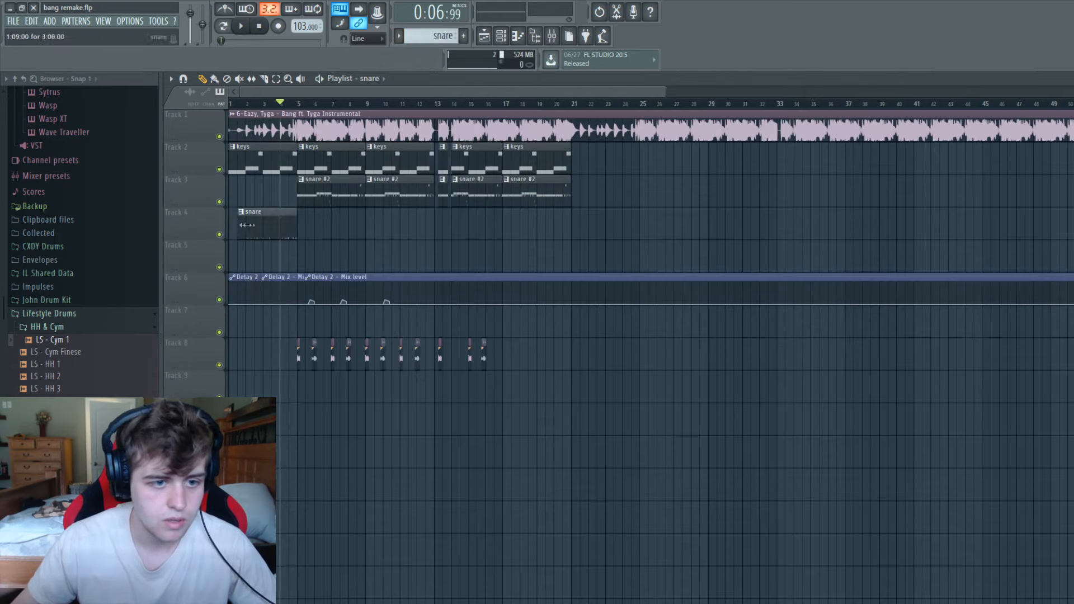
pyautogui.moveTo(247, 225); pyautogui.dragTo(282, 225)
pyautogui.press('space')
pyautogui.press('space')
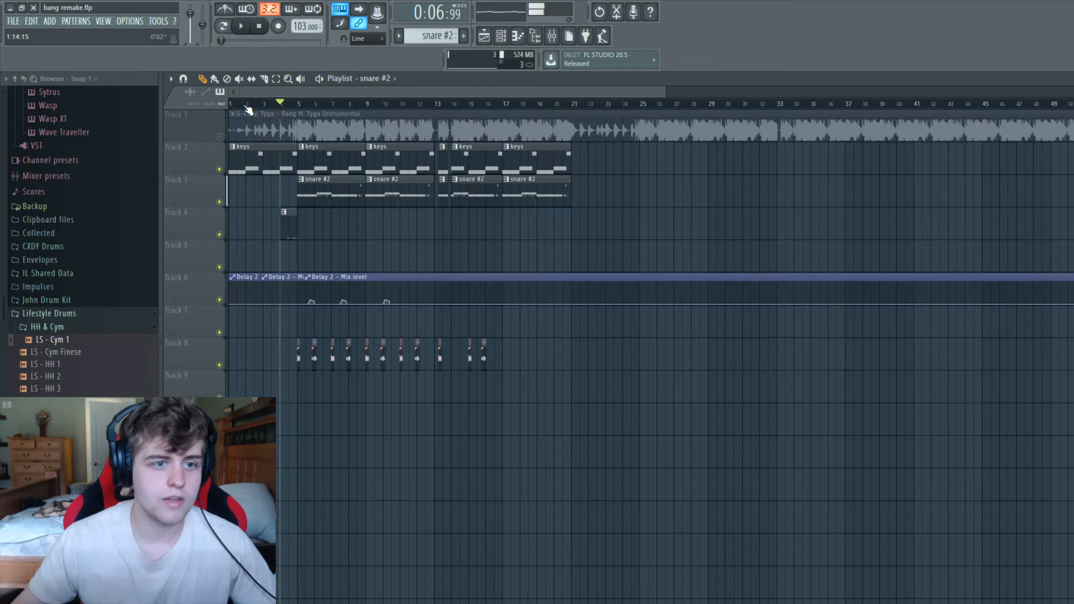
pyautogui.click(230, 104)
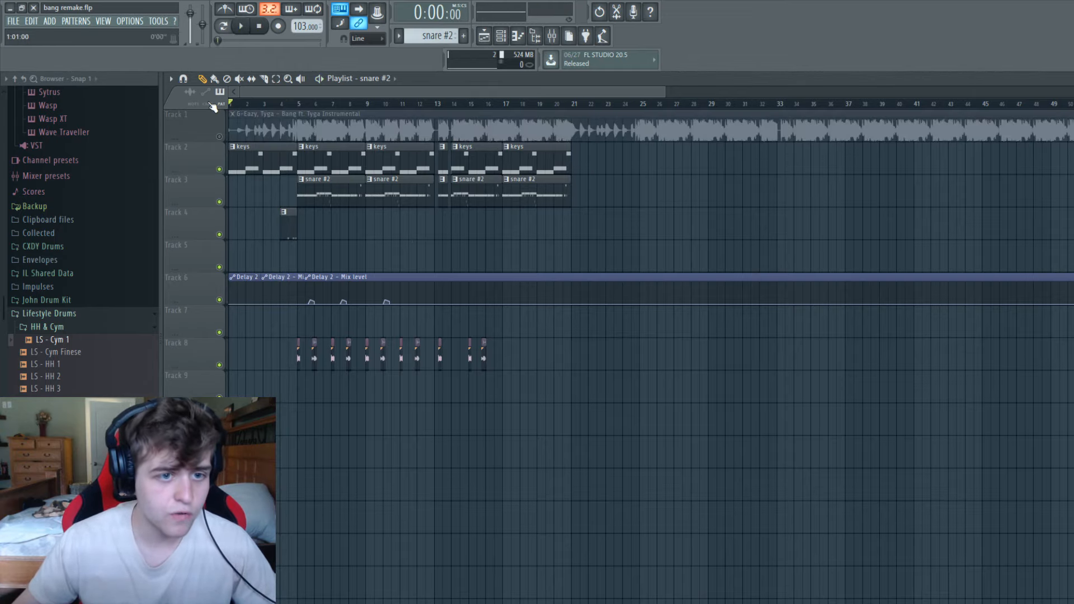
# Select bars 1 to 4 in the playlist and solo the reference instrumental on Track 1.
pyautogui.moveTo(667, 91); pyautogui.dragTo(412, 96)
pyautogui.click(220, 137)
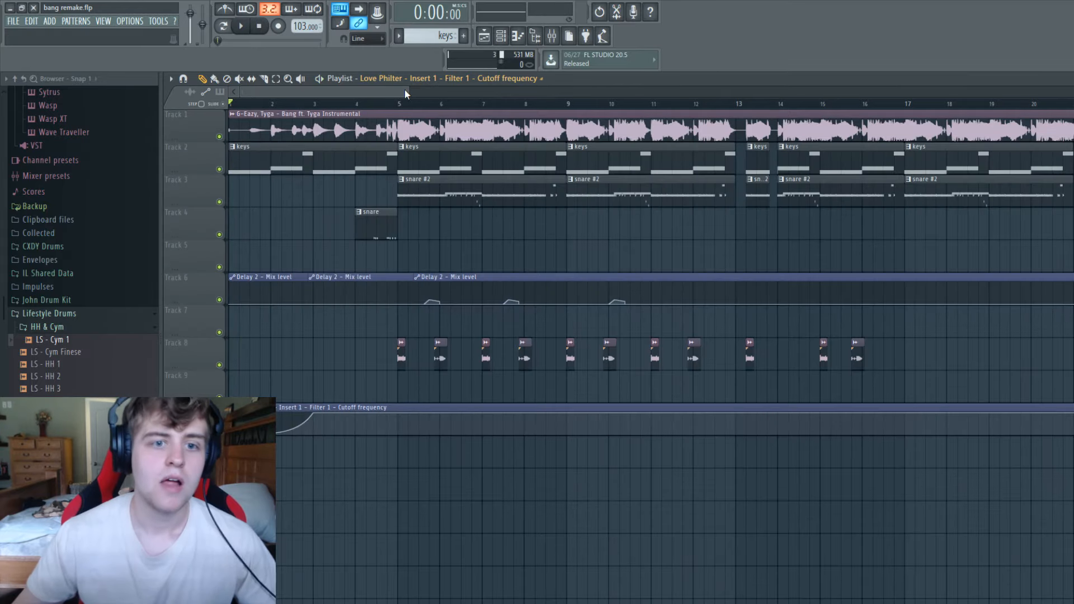
pyautogui.moveTo(406, 92); pyautogui.dragTo(235, 107)
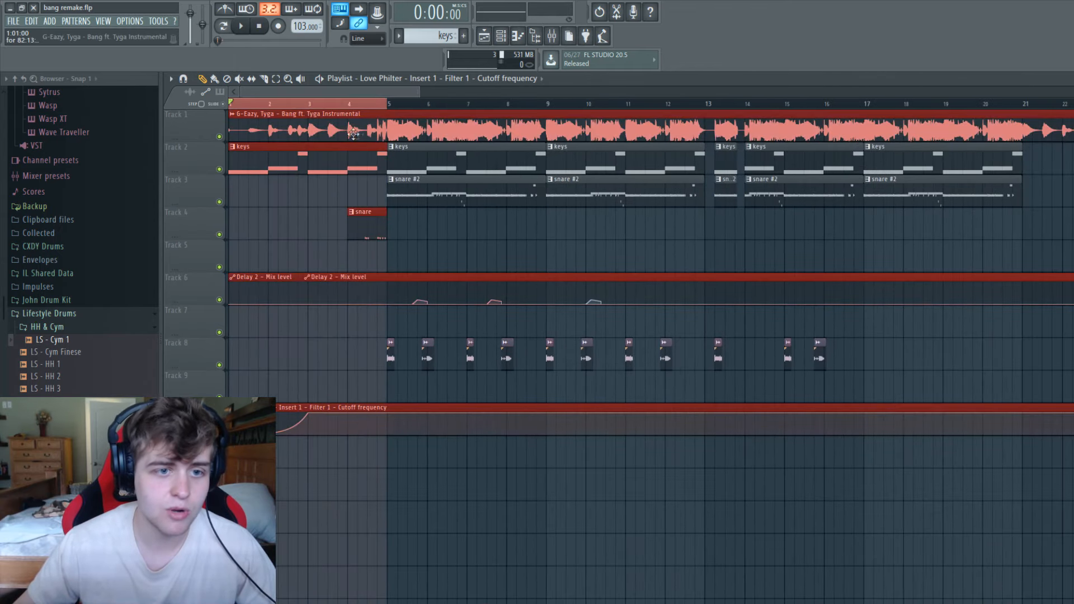
pyautogui.rightClick(220, 137)
# Add an Edison instance to effect slot 8 of the Master mixer track.
pyautogui.click(552, 36)
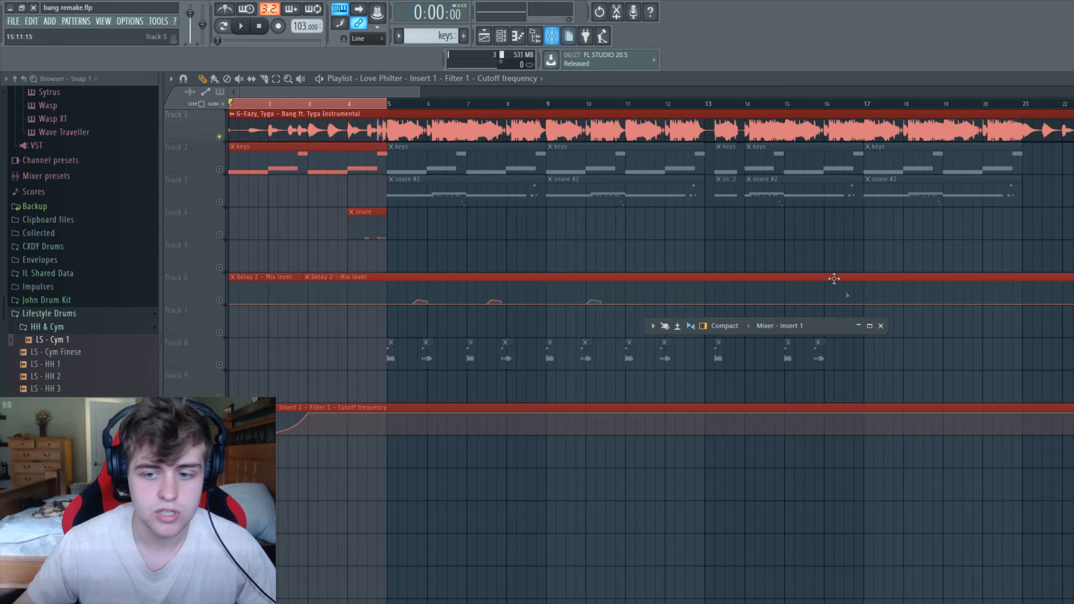
pyautogui.click(870, 326)
pyautogui.click(181, 249)
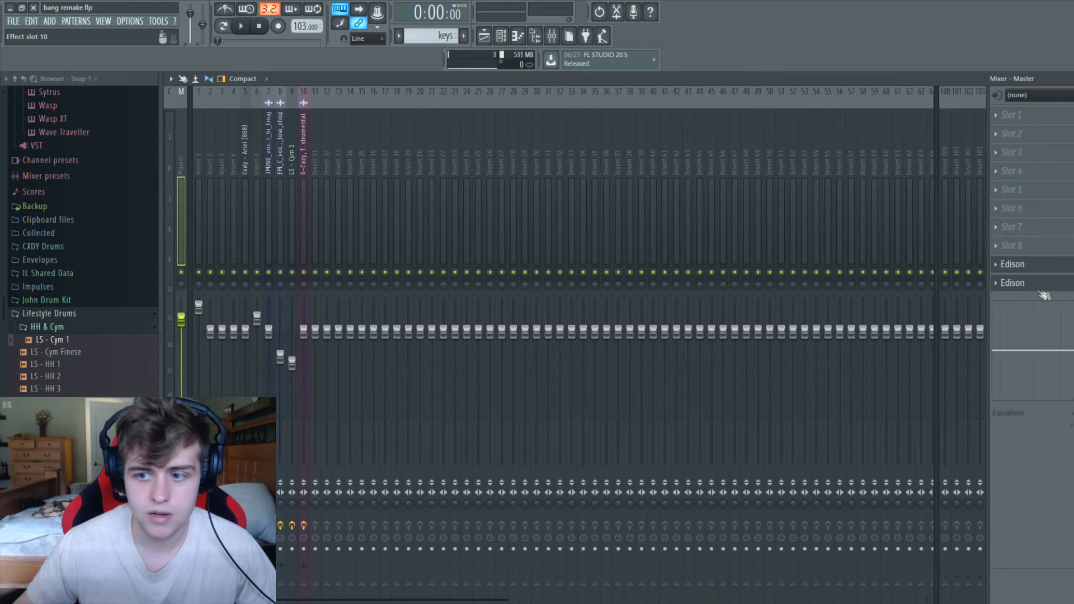
pyautogui.click(1013, 246)
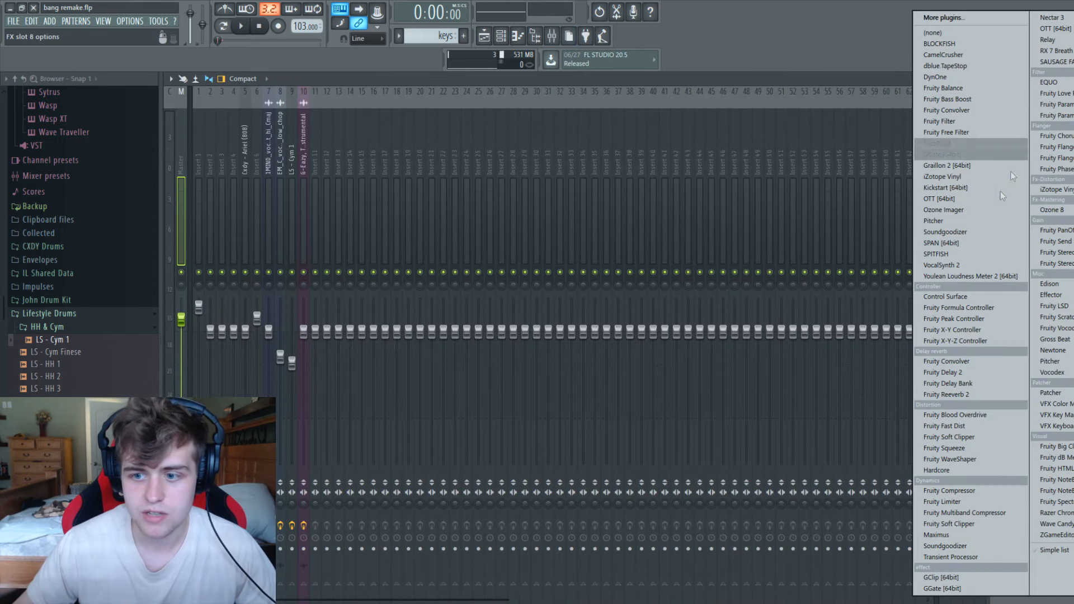
pyautogui.click(1050, 284)
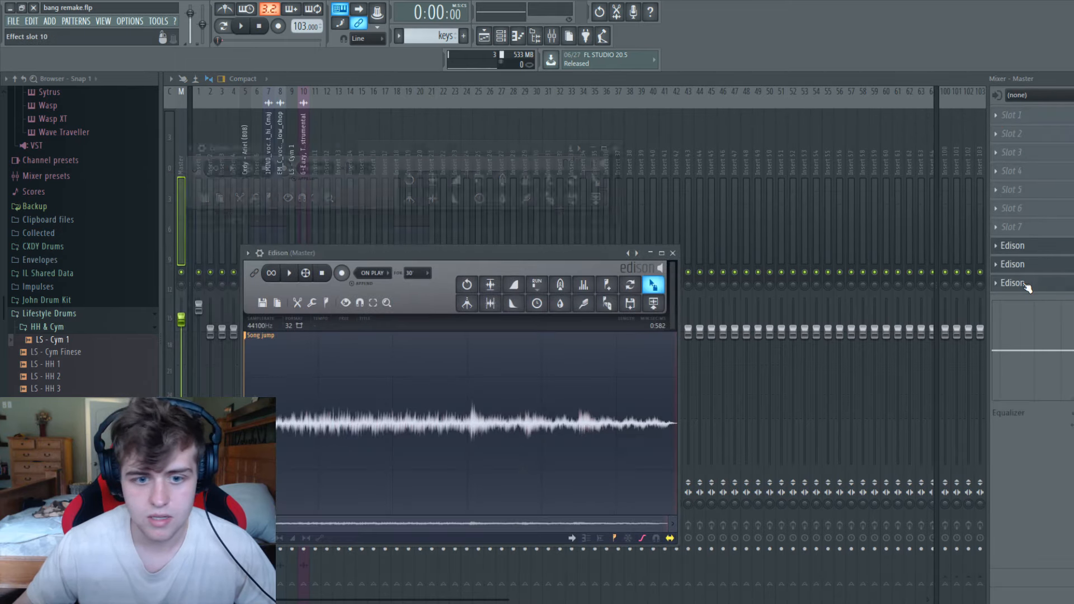
# Record the soloed instrumental's intro into the Master track's Edison, using the On Play recording mode.
pyautogui.click(650, 253)
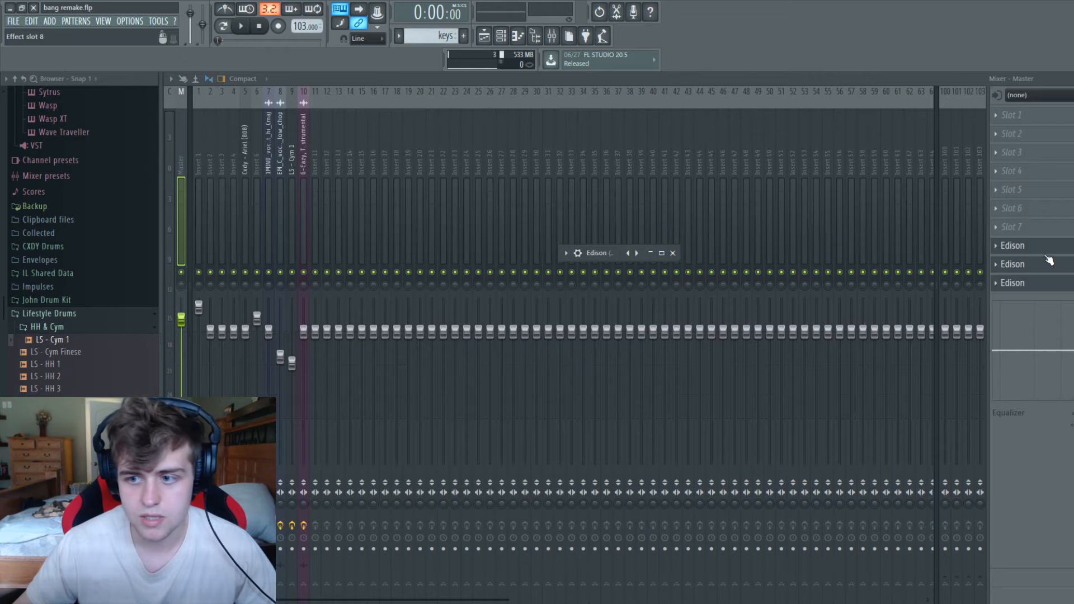
pyautogui.click(661, 251)
pyautogui.press('Return')
pyautogui.moveTo(470, 162); pyautogui.dragTo(671, 170)
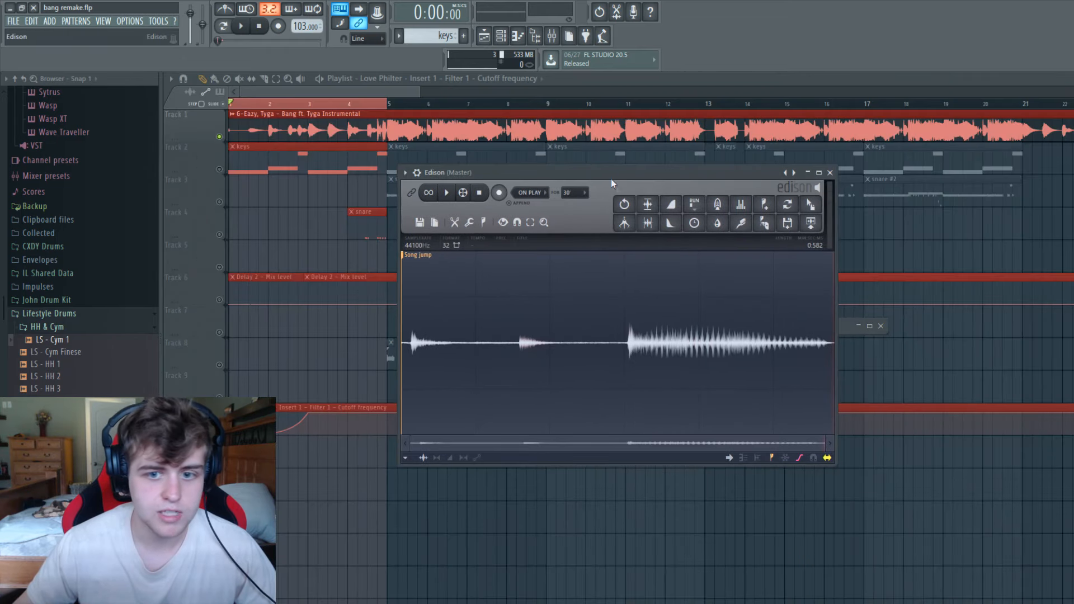
pyautogui.click(499, 194)
pyautogui.click(241, 26)
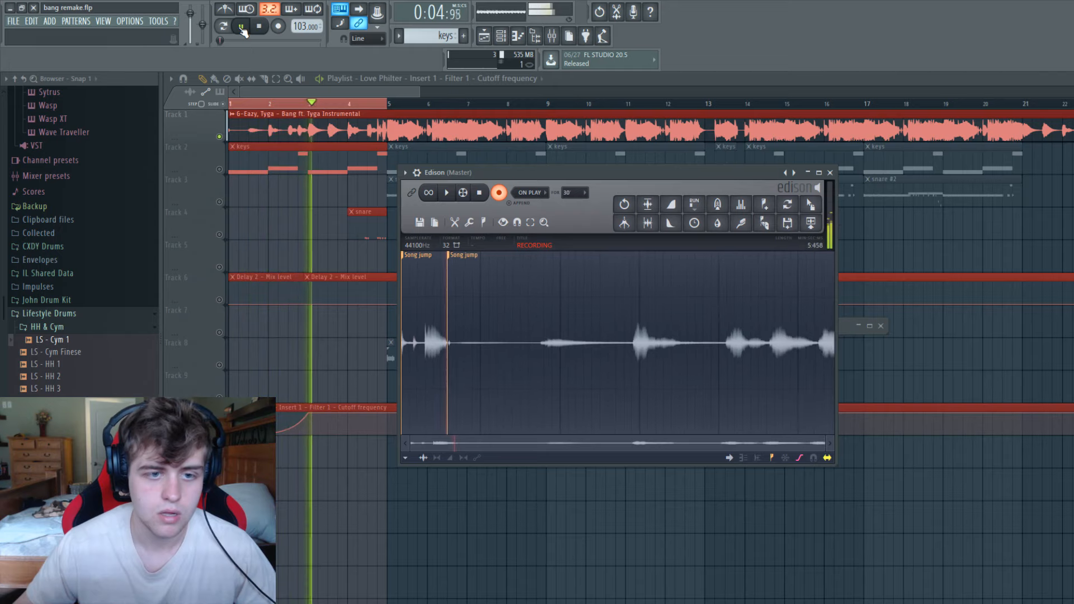
pyautogui.press('space')
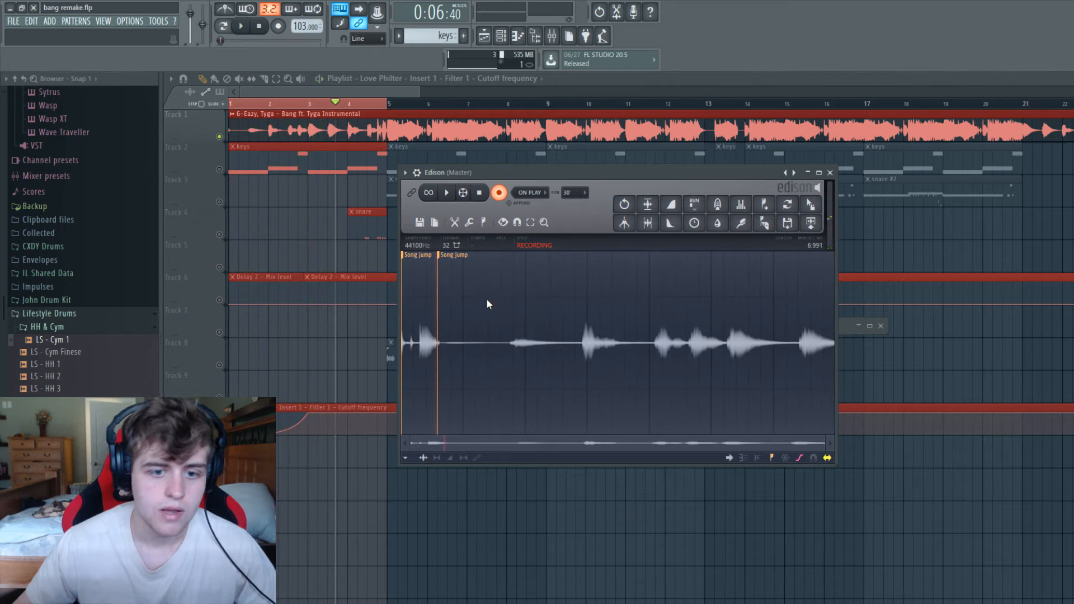
pyautogui.click(501, 193)
# Delete the leftover audio before the second Song jump marker from the Edison recording.
pyautogui.click(493, 334)
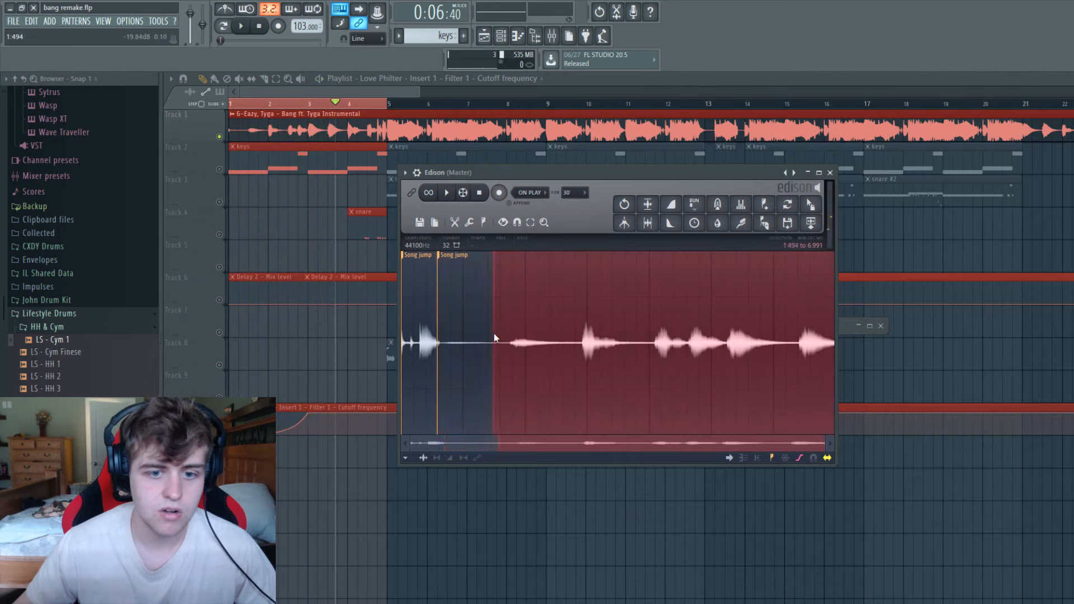
pyautogui.rightClick(451, 332)
pyautogui.moveTo(442, 423)
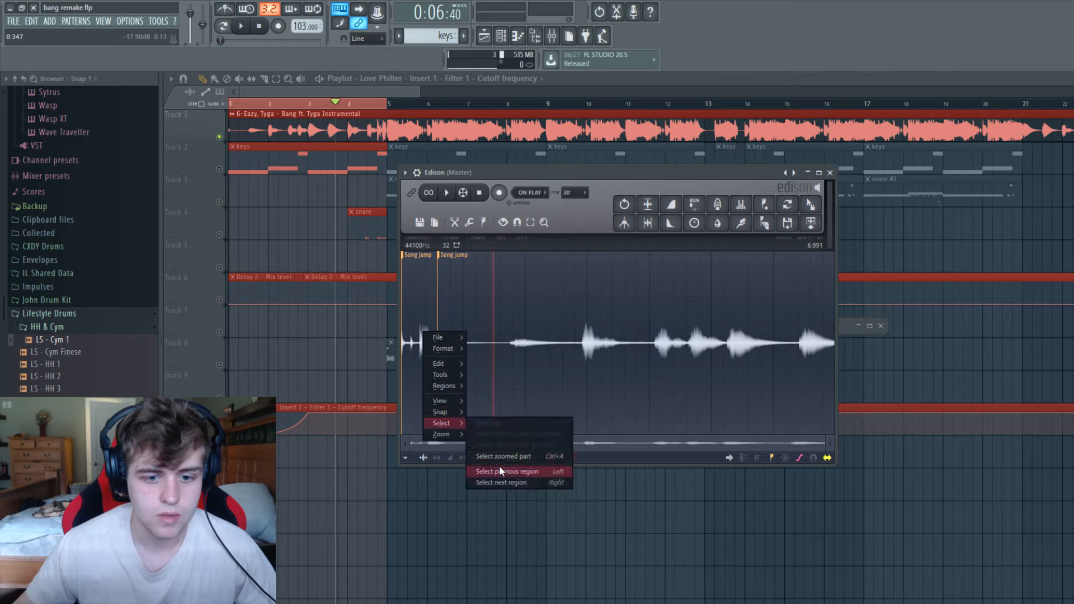
pyautogui.click(502, 483)
pyautogui.press('Delete')
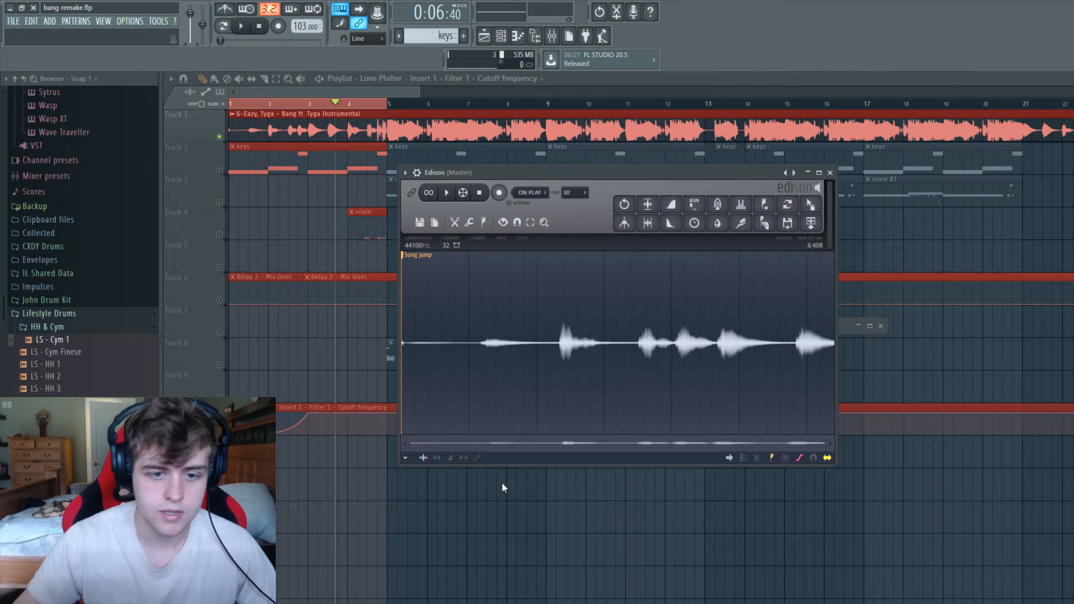
# Detect pitch regions in the recorded intro and close Edison.
pyautogui.click(484, 222)
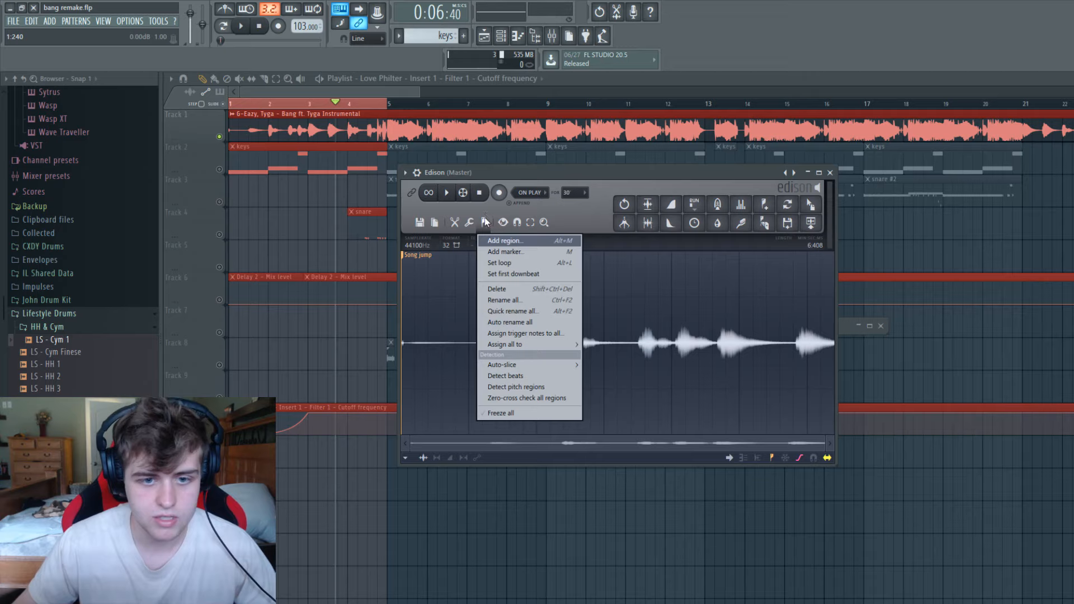
pyautogui.click(528, 386)
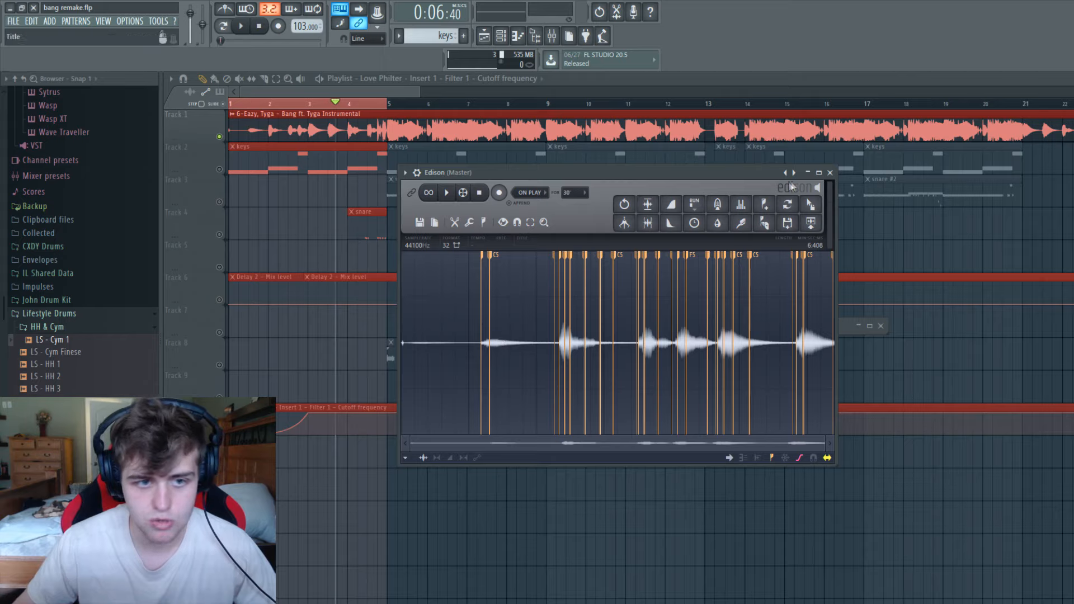
pyautogui.click(830, 173)
# Solo the reference instrumental, move the playhead to bar 3, and select the first half of bar 3.
pyautogui.moveTo(297, 104); pyautogui.dragTo(152, 105)
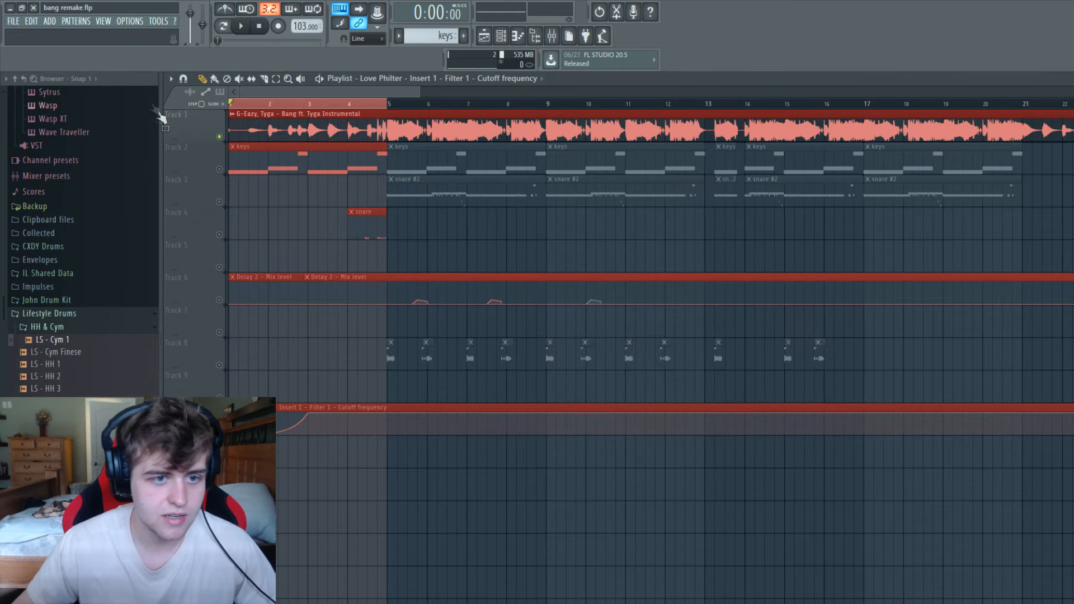
pyautogui.keyDown('ctrl'); pyautogui.click(220, 171); pyautogui.keyUp('ctrl')
pyautogui.keyDown('ctrl'); pyautogui.click(219, 137); pyautogui.keyUp('ctrl')
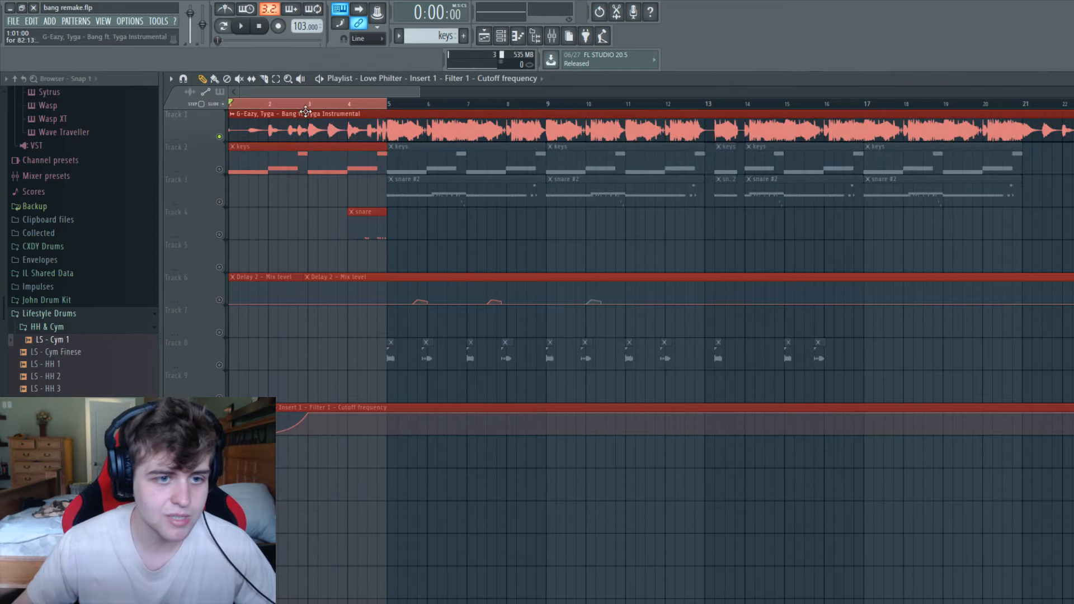
pyautogui.click(269, 104)
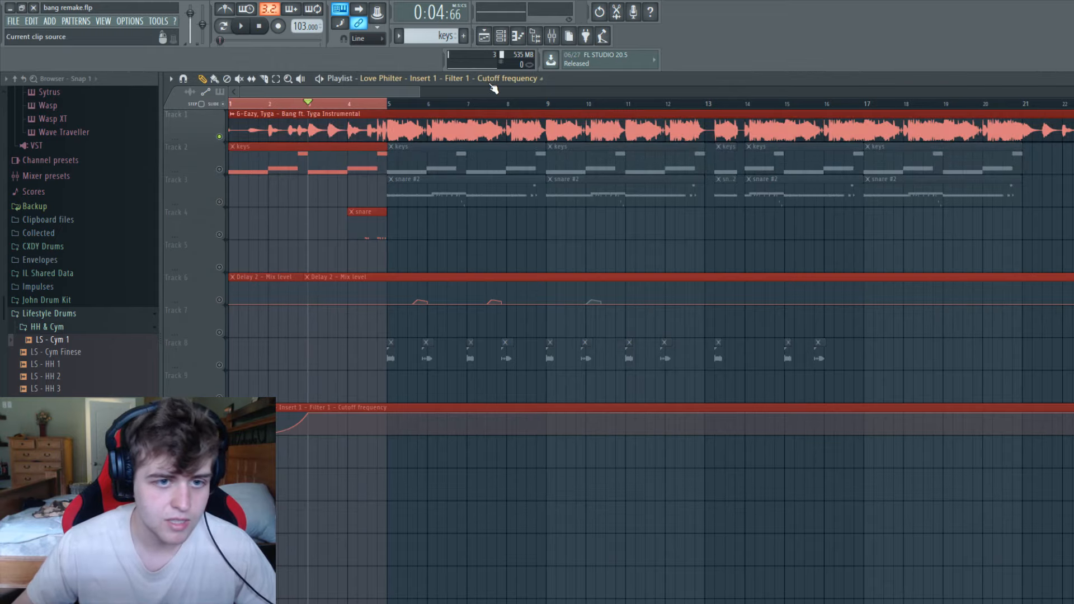
pyautogui.moveTo(419, 92); pyautogui.dragTo(328, 91)
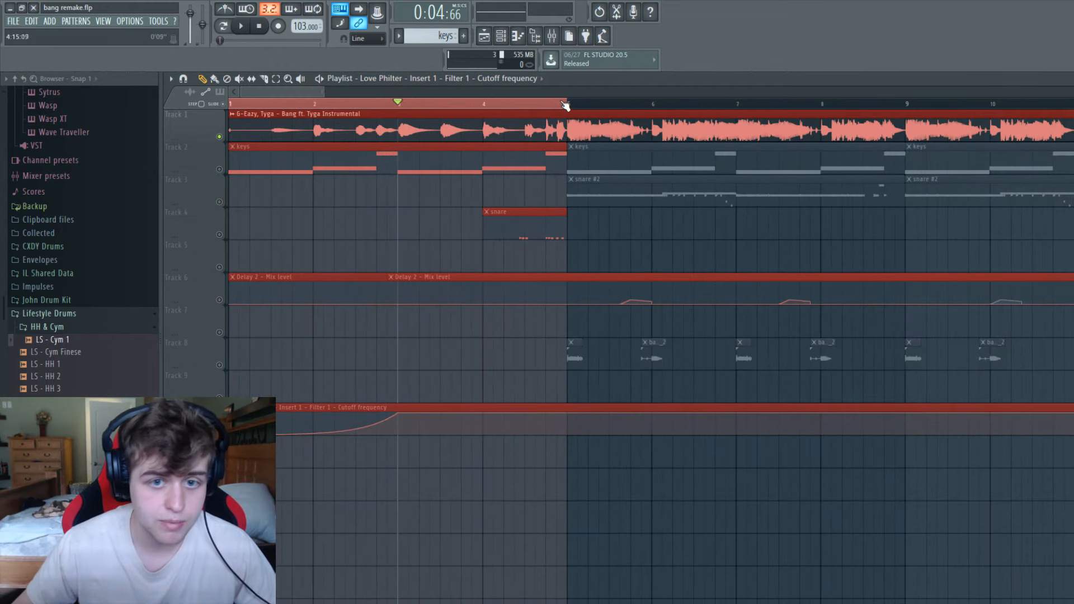
pyautogui.moveTo(564, 105); pyautogui.dragTo(441, 104)
pyautogui.moveTo(235, 105); pyautogui.dragTo(398, 105)
# Open the Master track's Edison that holds the earlier short recording, maximize it, and play its audio.
pyautogui.click(552, 36)
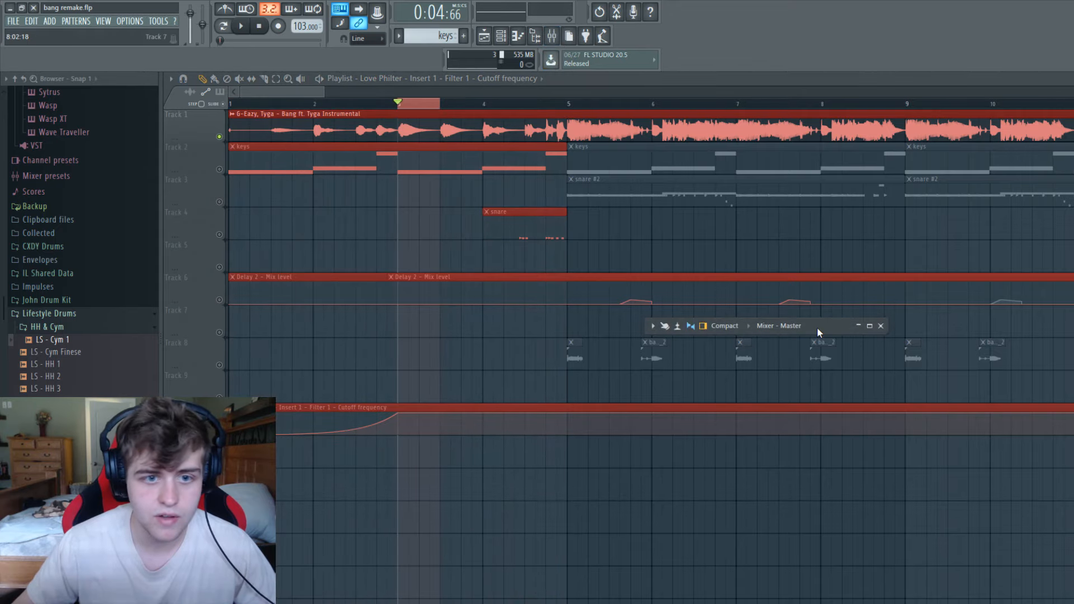
pyautogui.doubleClick(817, 328)
pyautogui.press('space')
pyautogui.press('space')
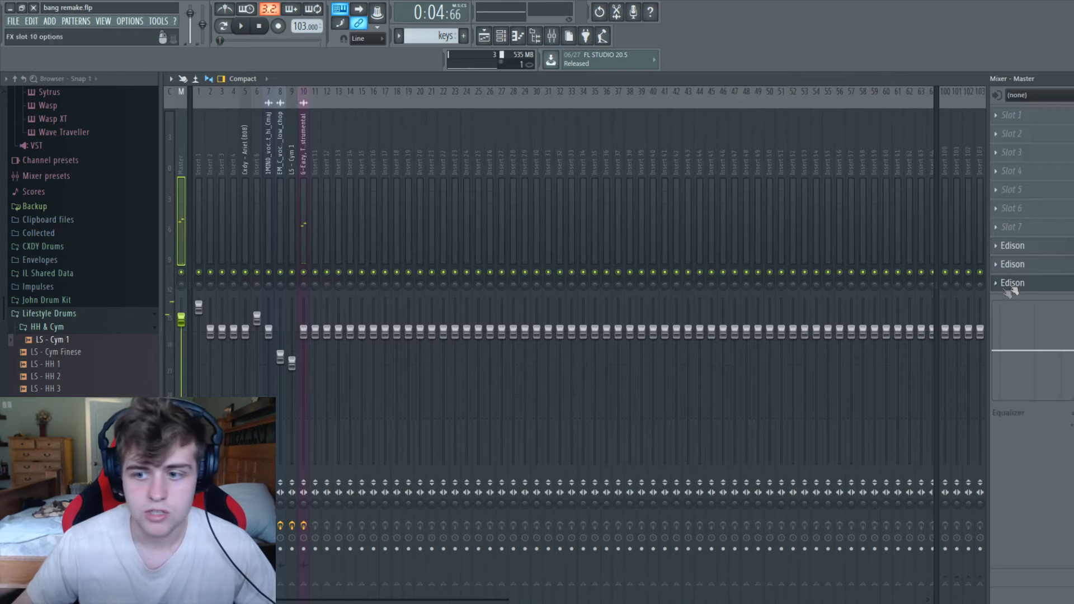
pyautogui.click(1029, 283)
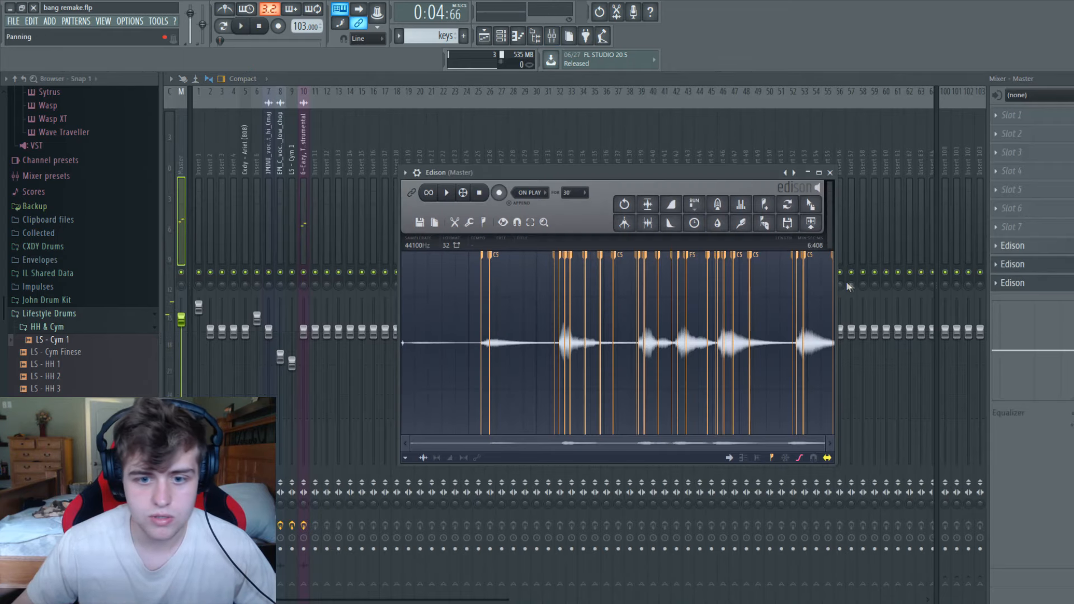
pyautogui.click(1030, 282)
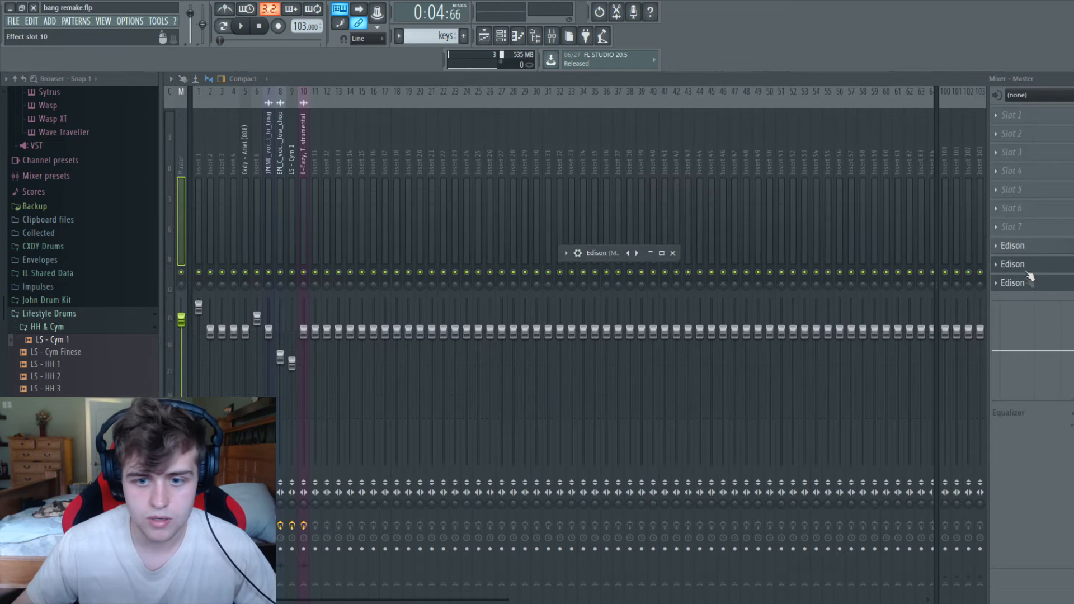
pyautogui.doubleClick(599, 253)
pyautogui.click(210, 103)
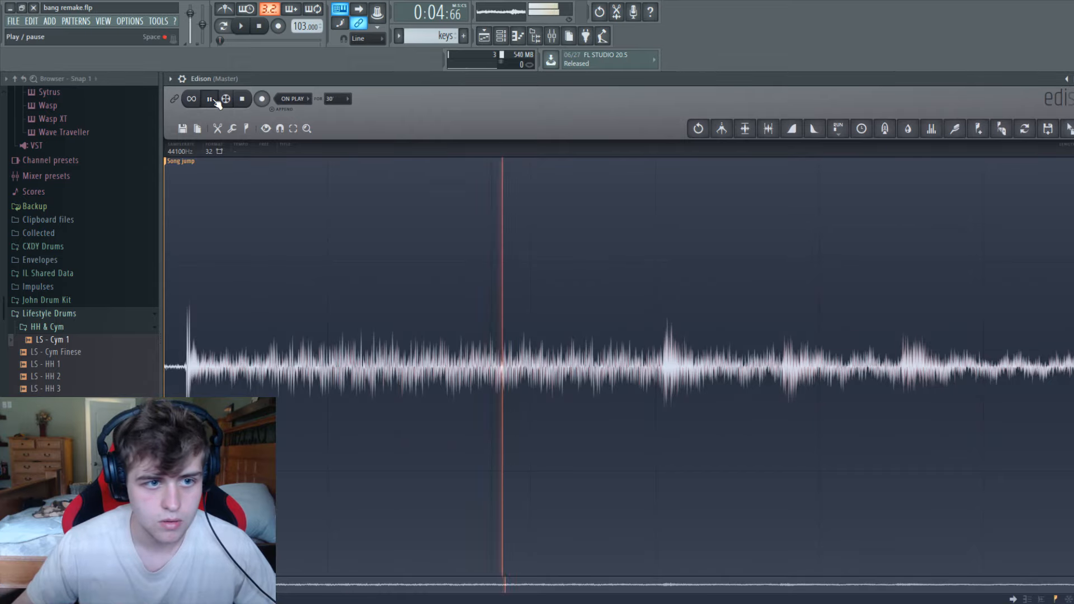
pyautogui.press('space')
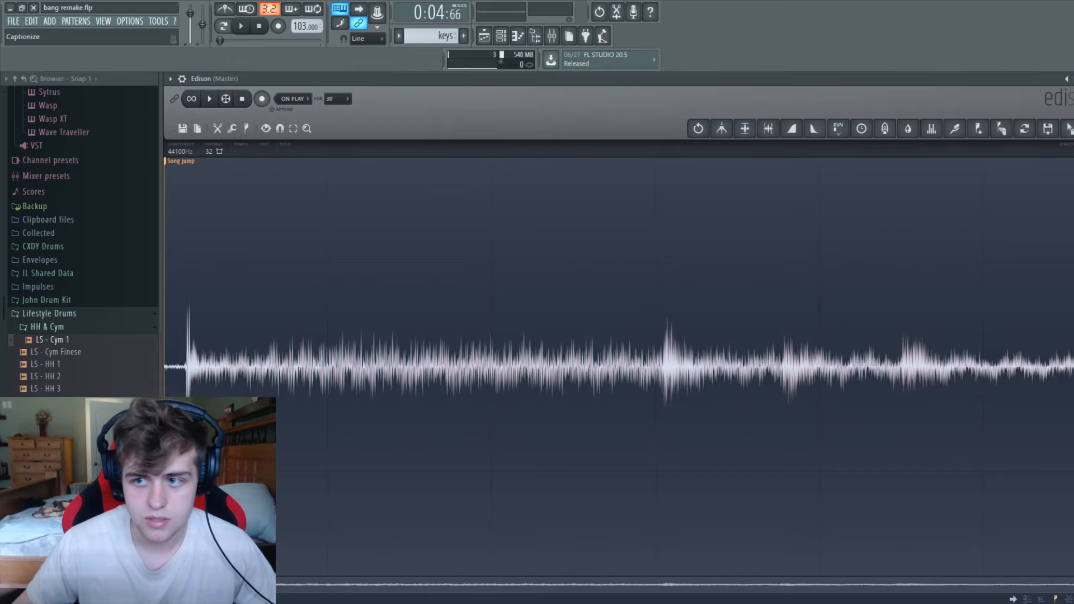
# Open an empty Edison on the Master track, set it to record On Play, and uncover the start of the playlist.
pyautogui.click(1073, 79)
pyautogui.click(1037, 250)
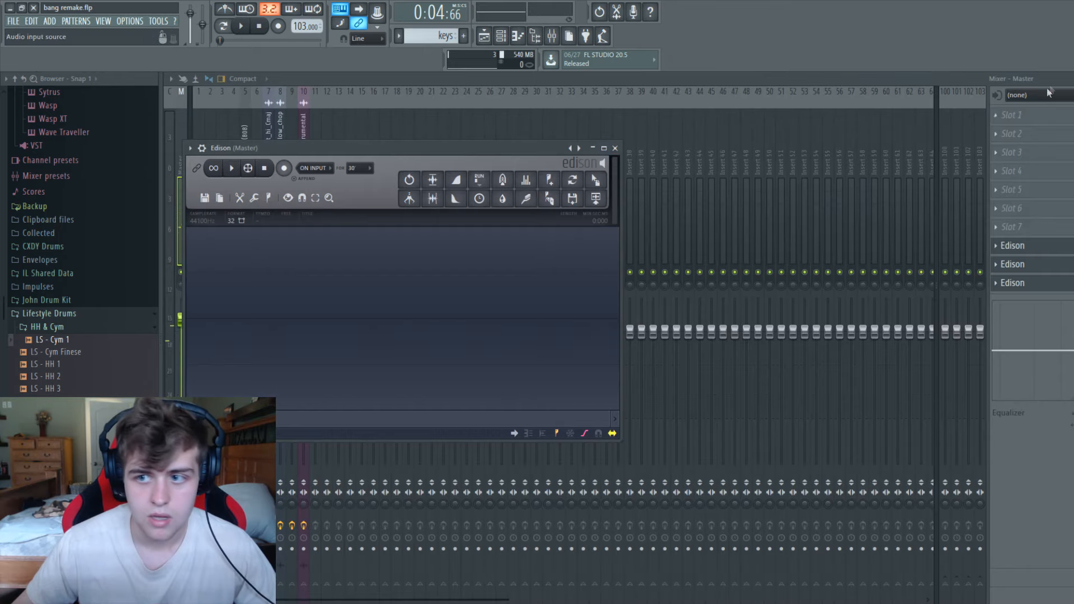
pyautogui.click(1073, 79)
pyautogui.click(808, 173)
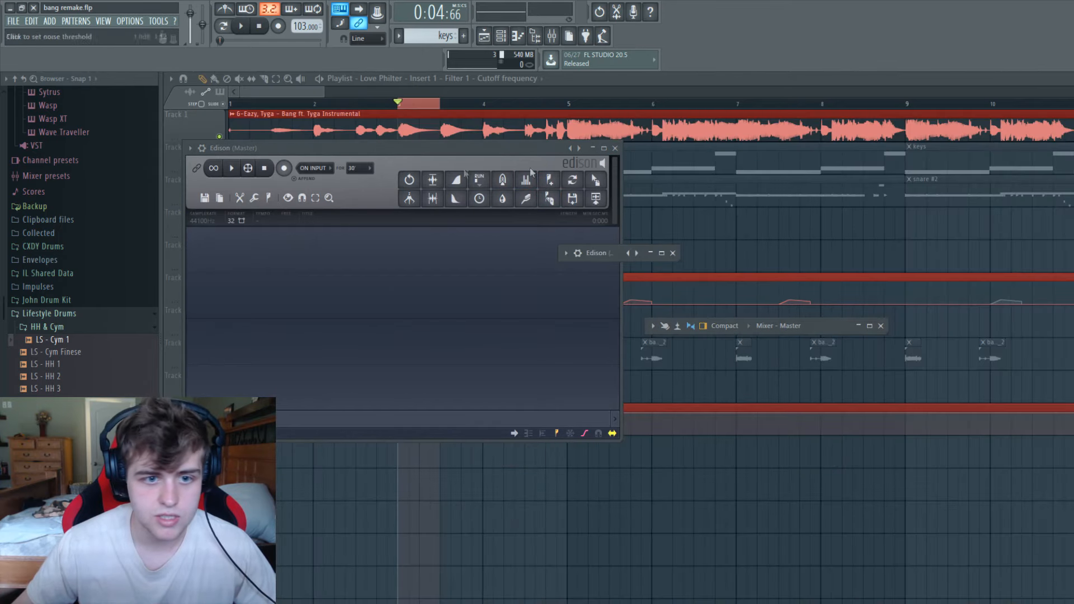
pyautogui.click(313, 168)
pyautogui.click(317, 214)
pyautogui.moveTo(362, 149); pyautogui.dragTo(635, 200)
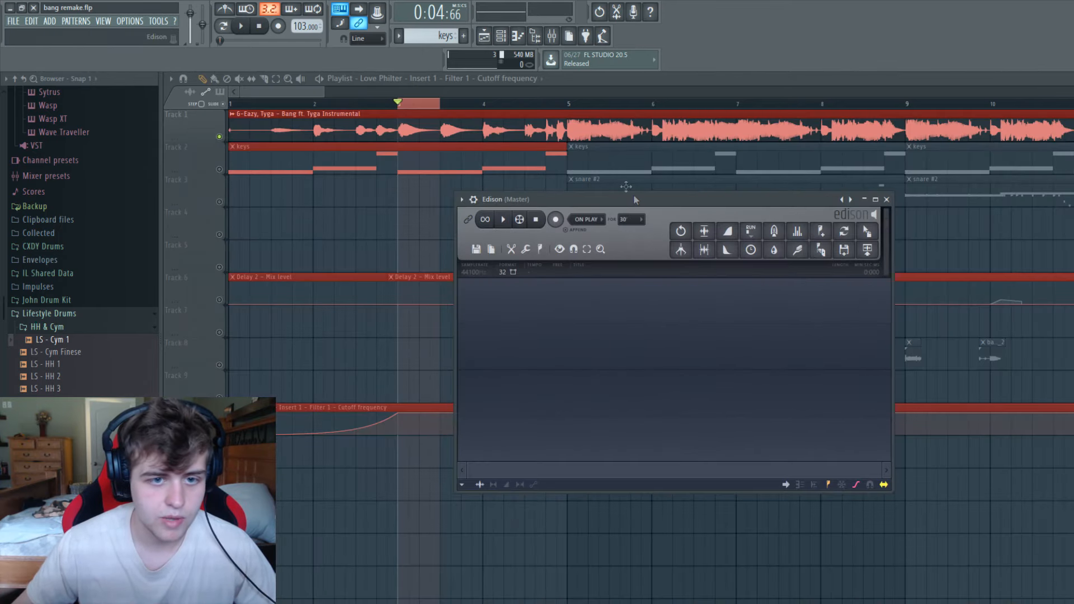
# Record the selected first half of bar 3 into the empty Edison while the song plays.
pyautogui.click(555, 220)
pyautogui.click(241, 25)
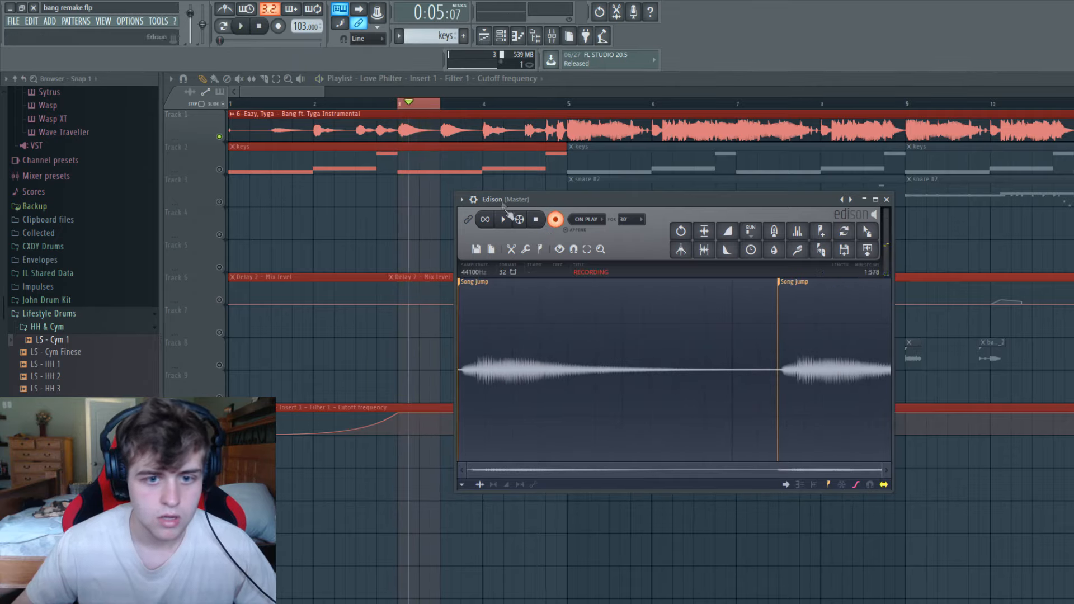
pyautogui.click(555, 220)
# Select the region after the second Song jump marker in the Edison recording and delete it.
pyautogui.click(618, 364)
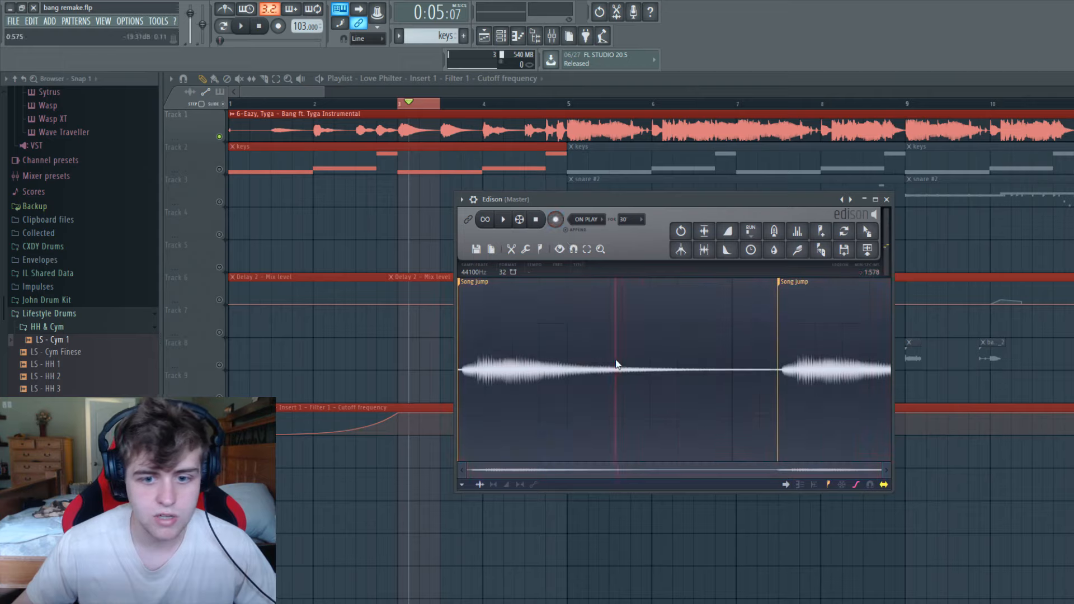
pyautogui.rightClick(617, 363)
pyautogui.moveTo(643, 452)
pyautogui.click(699, 510)
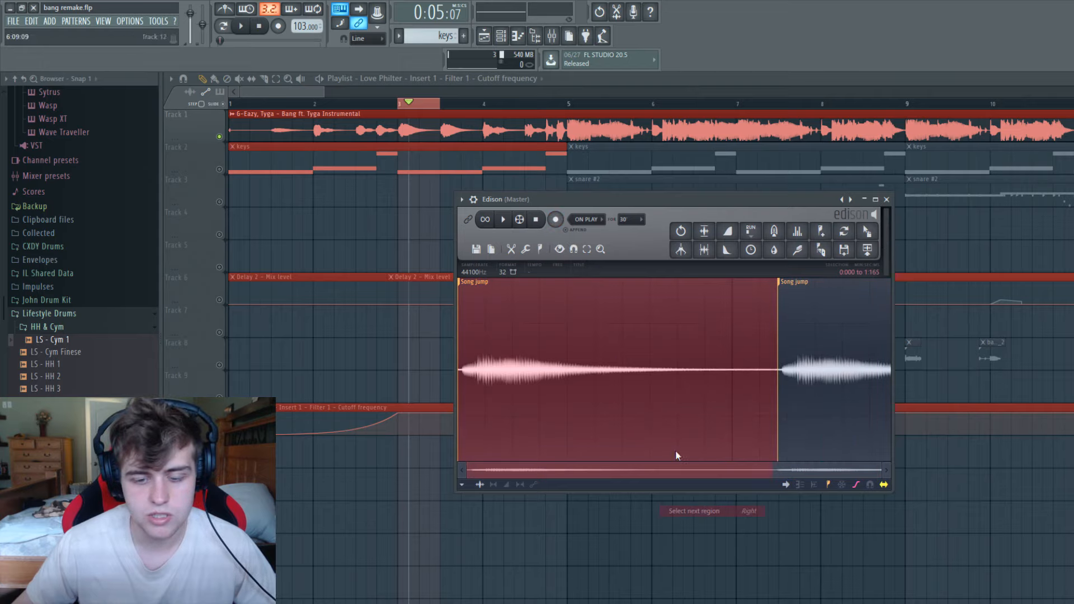
pyautogui.rightClick(654, 412)
pyautogui.moveTo(684, 505)
pyautogui.click(738, 560)
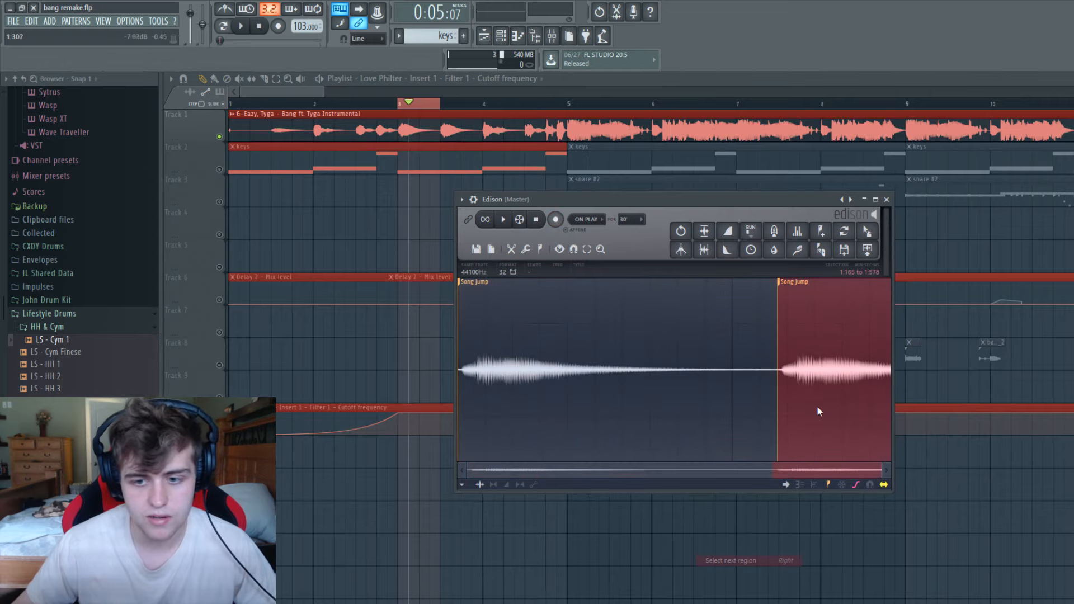
pyautogui.press('Delete')
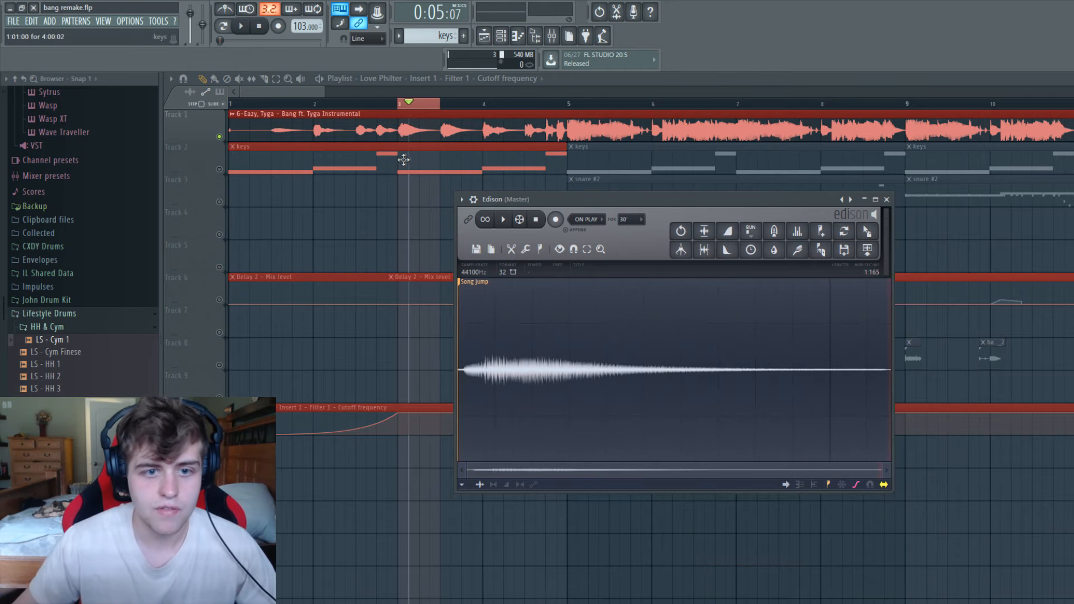
# Show the keys pattern's channels, clear the playlist's bar 3 selection, and return the playhead to the song start.
pyautogui.doubleClick(463, 158)
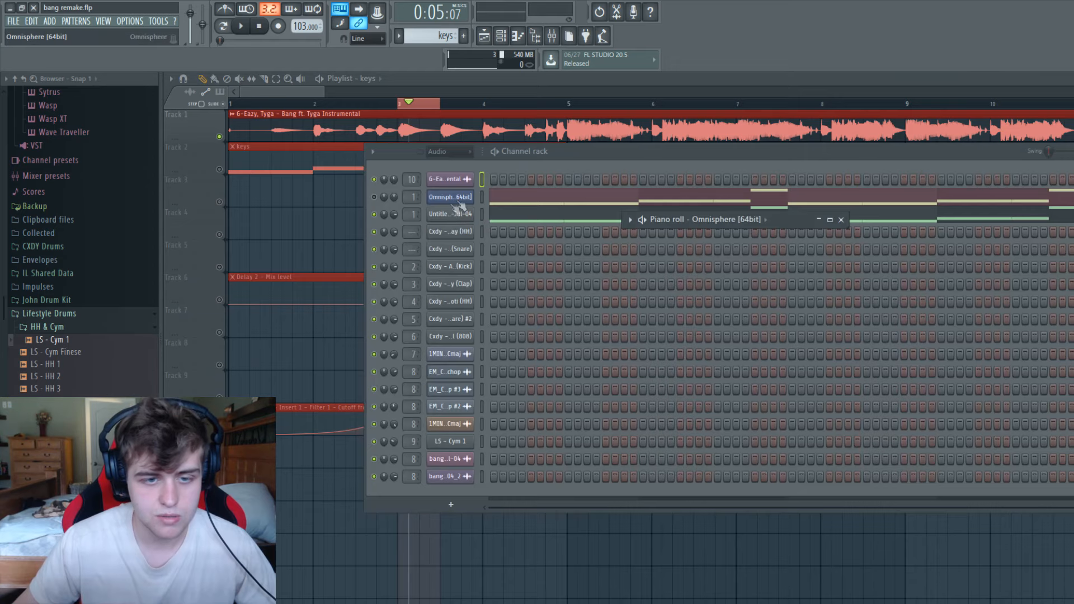
pyautogui.moveTo(563, 159); pyautogui.dragTo(632, 134)
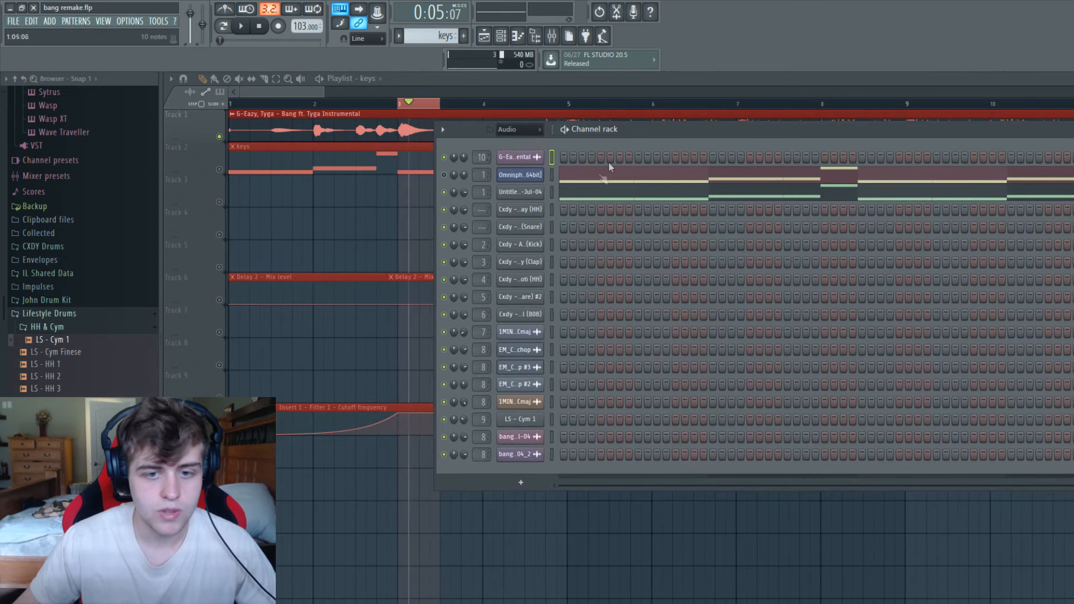
pyautogui.moveTo(323, 92); pyautogui.dragTo(403, 92)
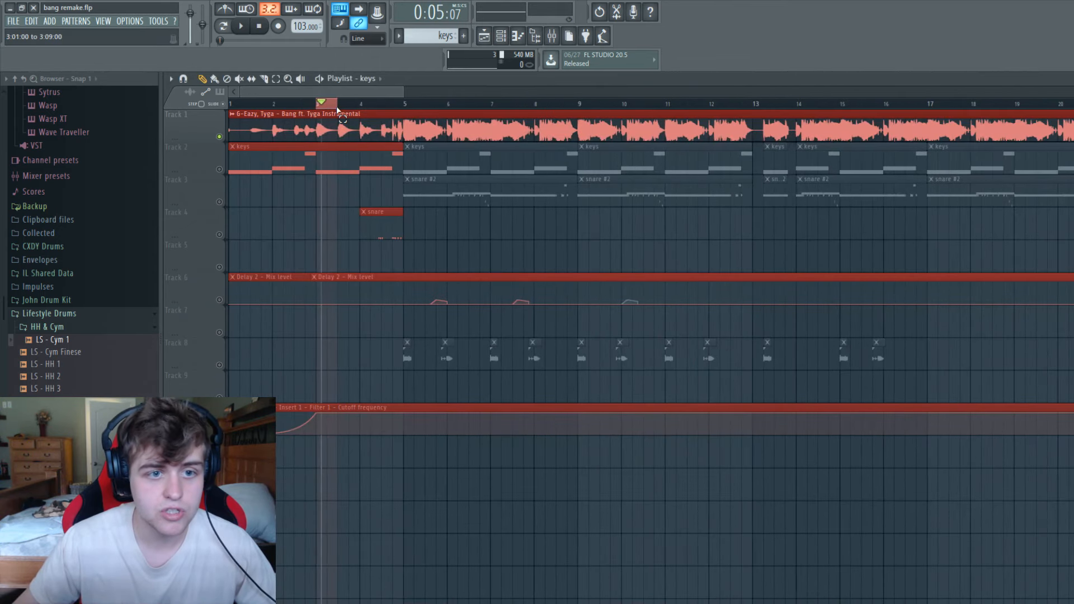
pyautogui.moveTo(321, 106); pyautogui.dragTo(179, 117)
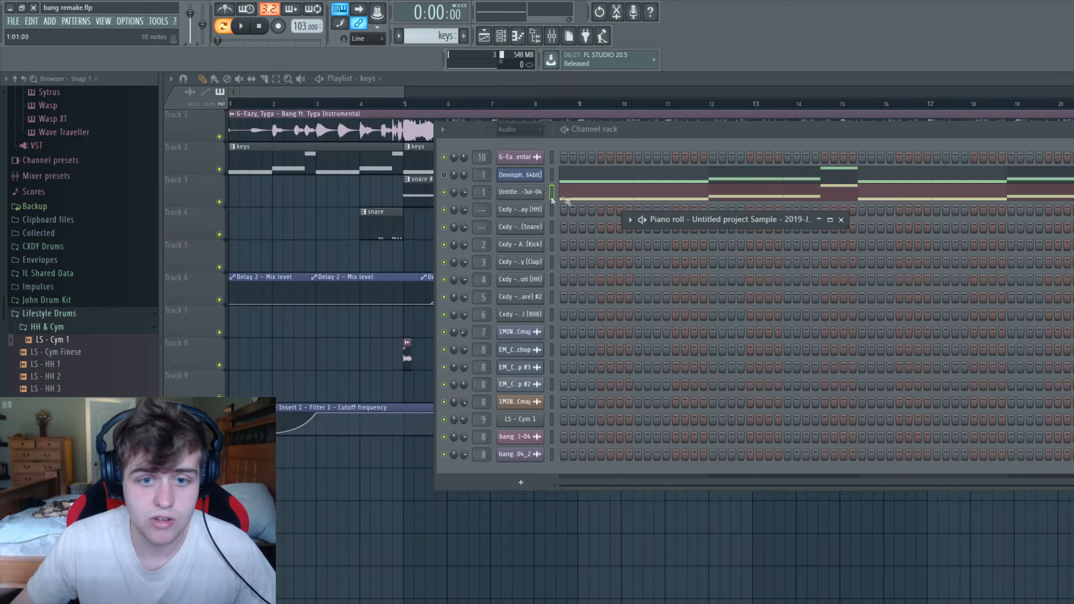
# Examine the keys melody notes of the Untitled project Sample channel in the piano roll.
pyautogui.rightClick(543, 196)
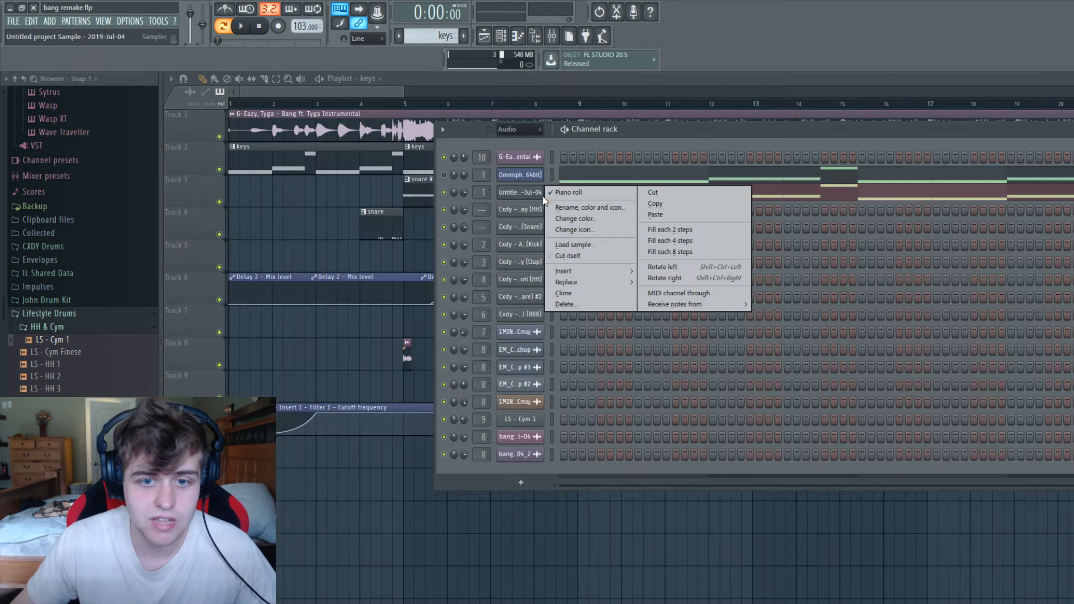
pyautogui.click(546, 195)
pyautogui.moveTo(1027, 214); pyautogui.dragTo(563, 180)
pyautogui.moveTo(1073, 196)
pyautogui.mouseDown()
pyautogui.moveTo(844, 216)
pyautogui.moveTo(1071, 207)
pyautogui.mouseUp()
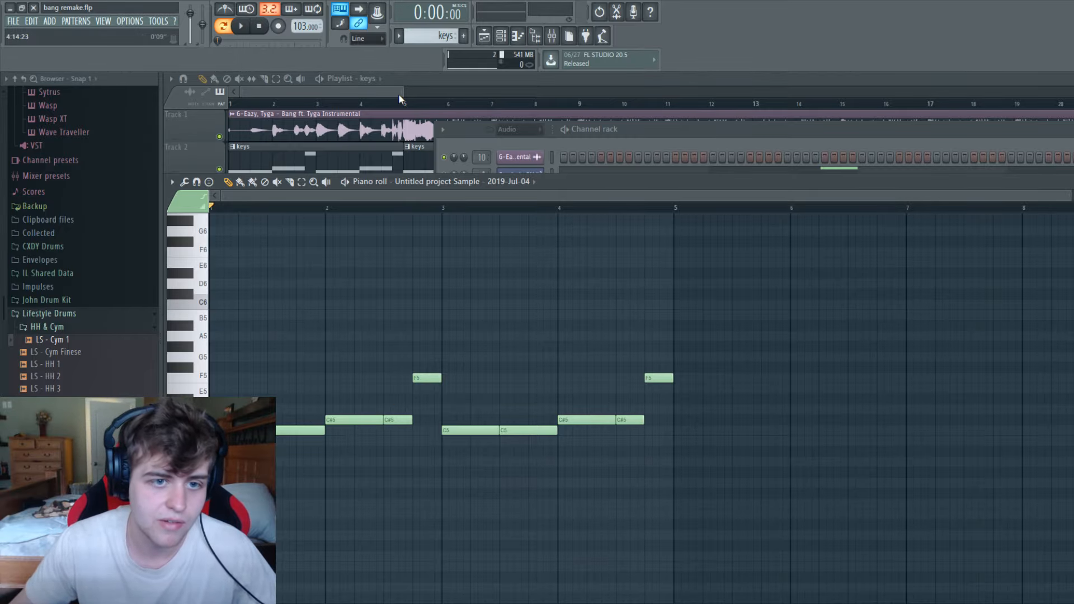
# Mute the reference instrumental on Track 1 and briefly play the remake from the start.
pyautogui.moveTo(402, 93); pyautogui.dragTo(667, 94)
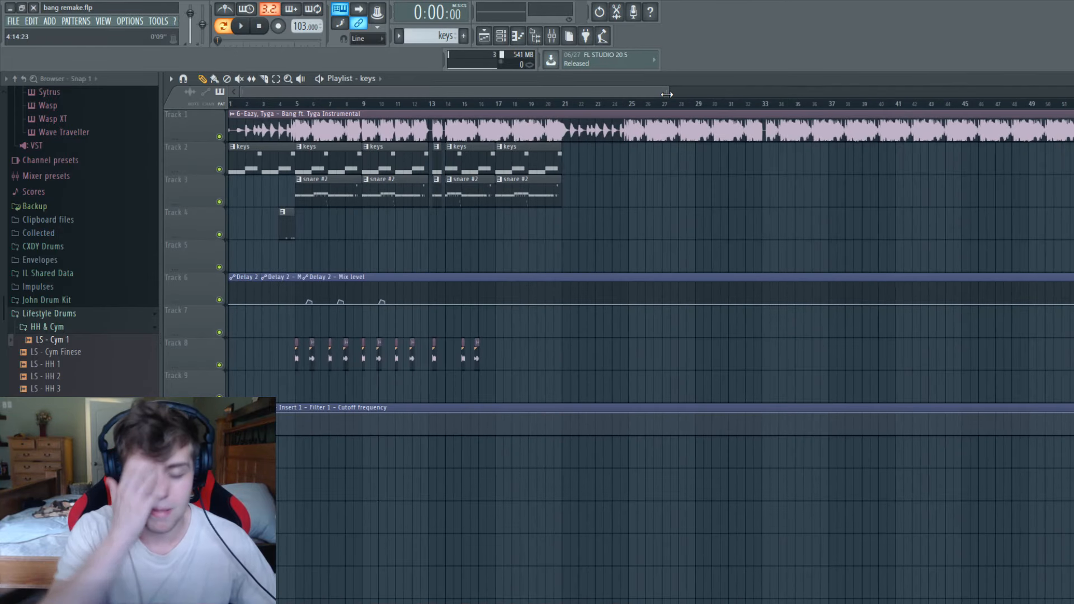
pyautogui.click(220, 136)
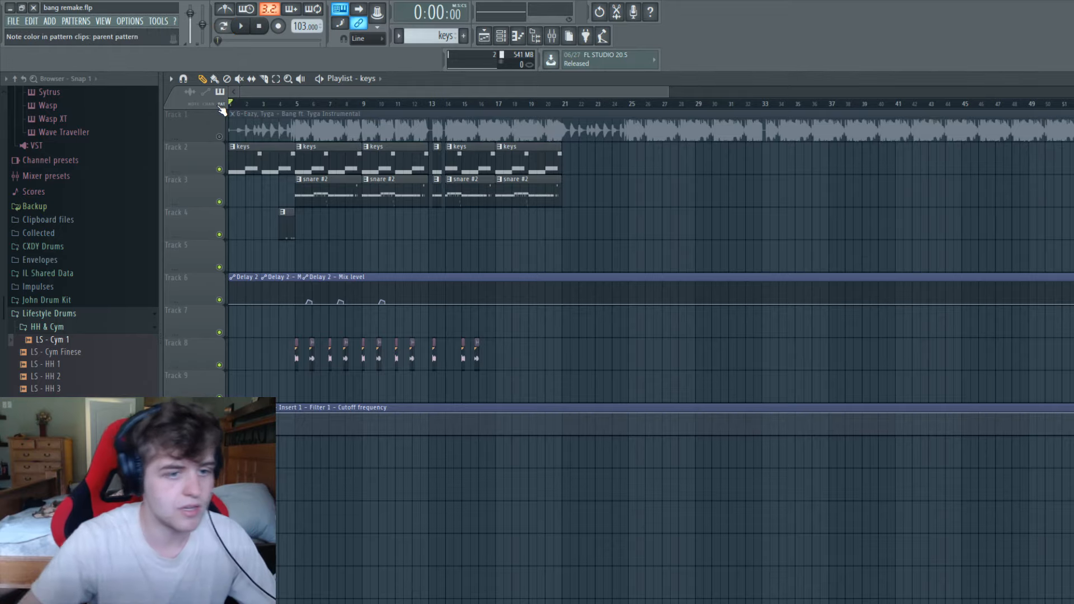
pyautogui.press('space')
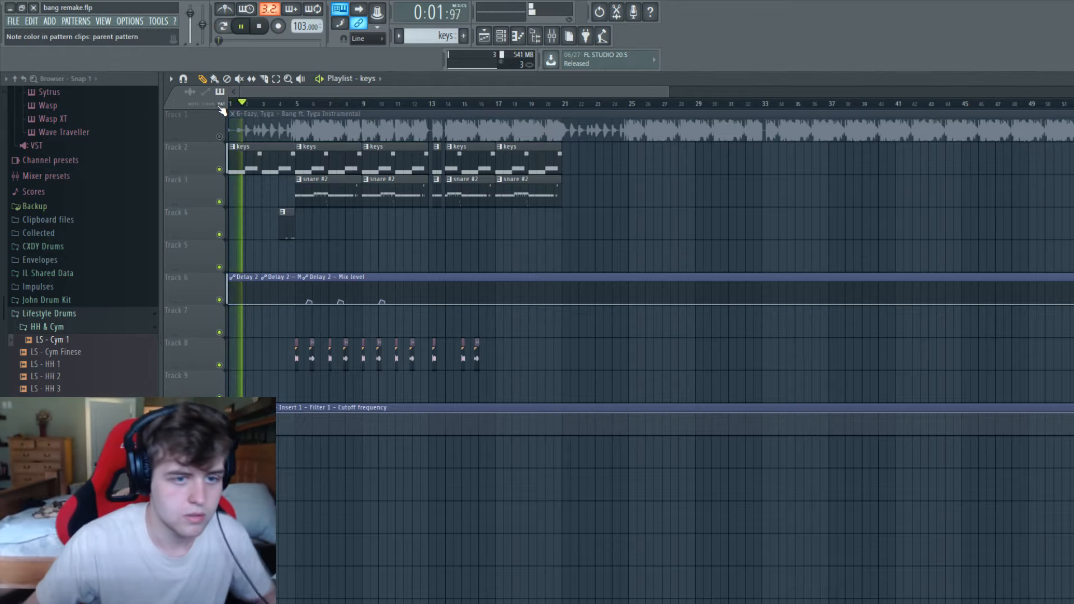
pyautogui.press('space')
# Review the effect chain on mixer Insert 1 and play the remake from the intro into the drums.
pyautogui.click(553, 40)
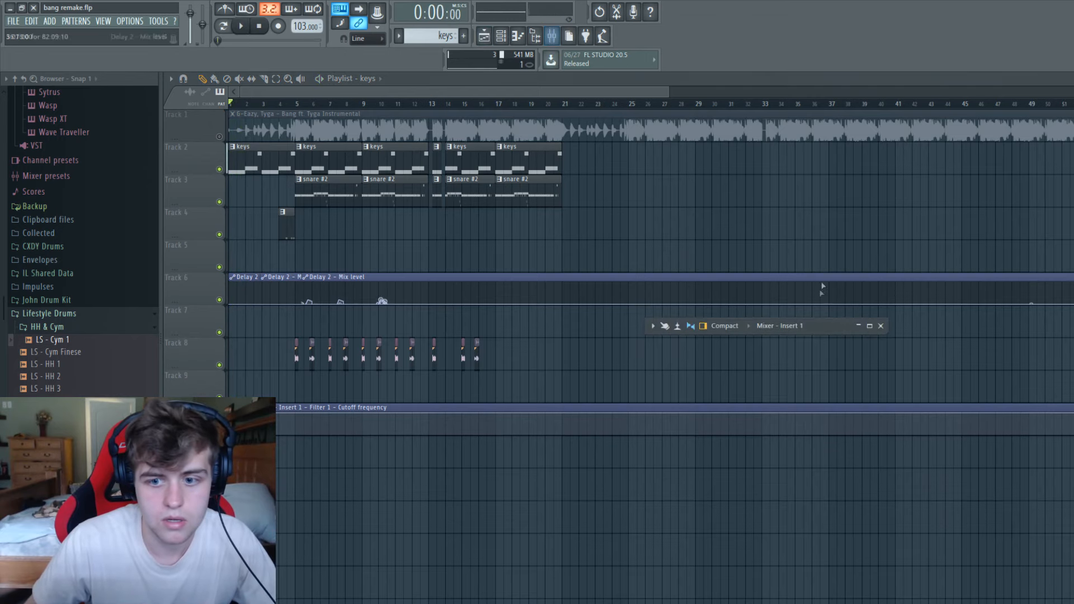
pyautogui.doubleClick(814, 327)
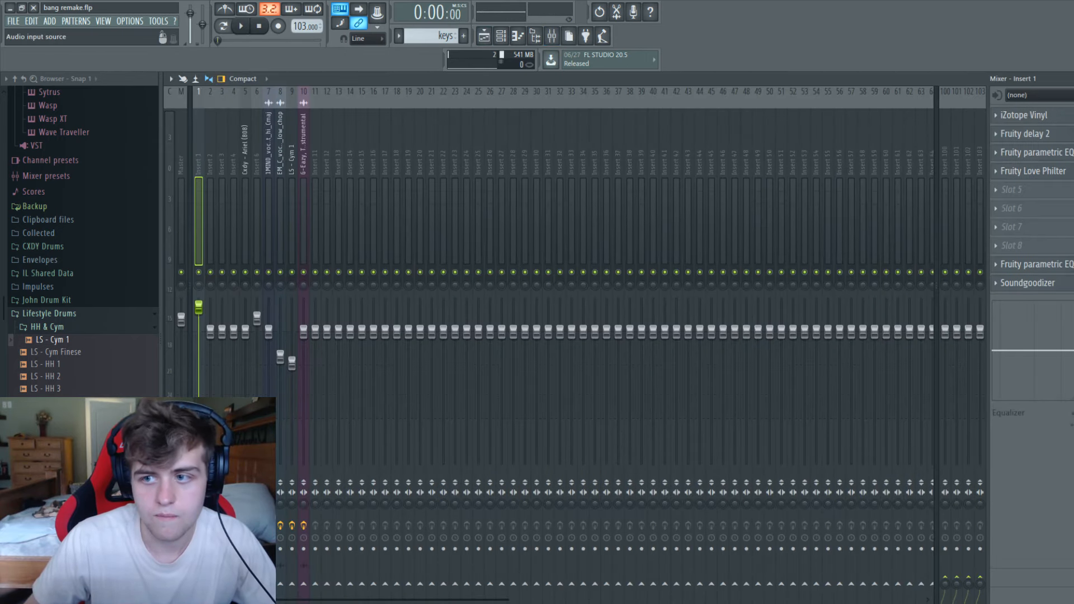
pyautogui.doubleClick(1011, 79)
pyautogui.press('space')
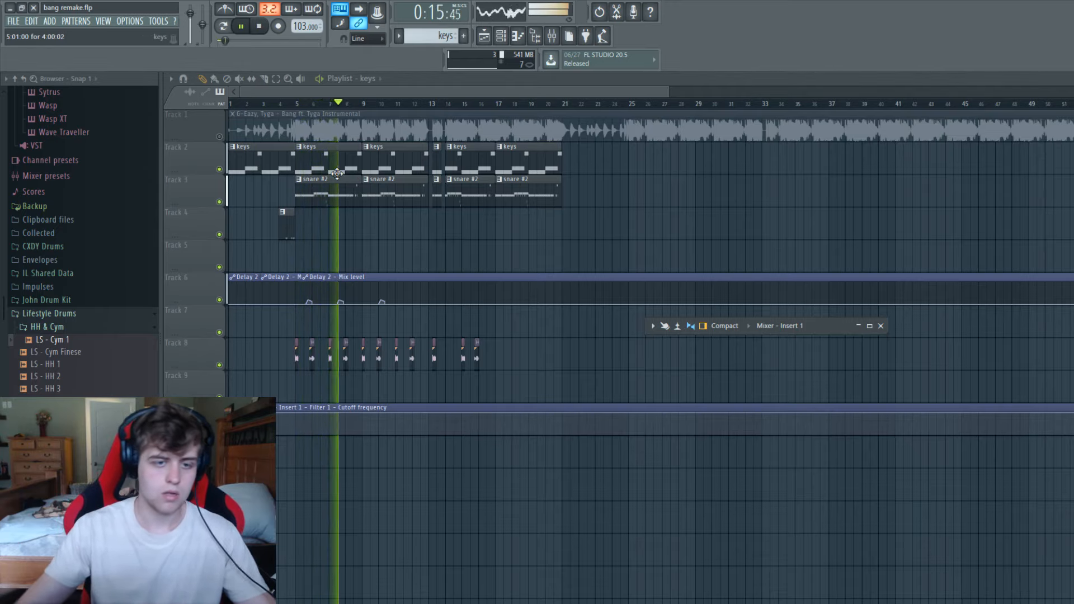
pyautogui.press('space')
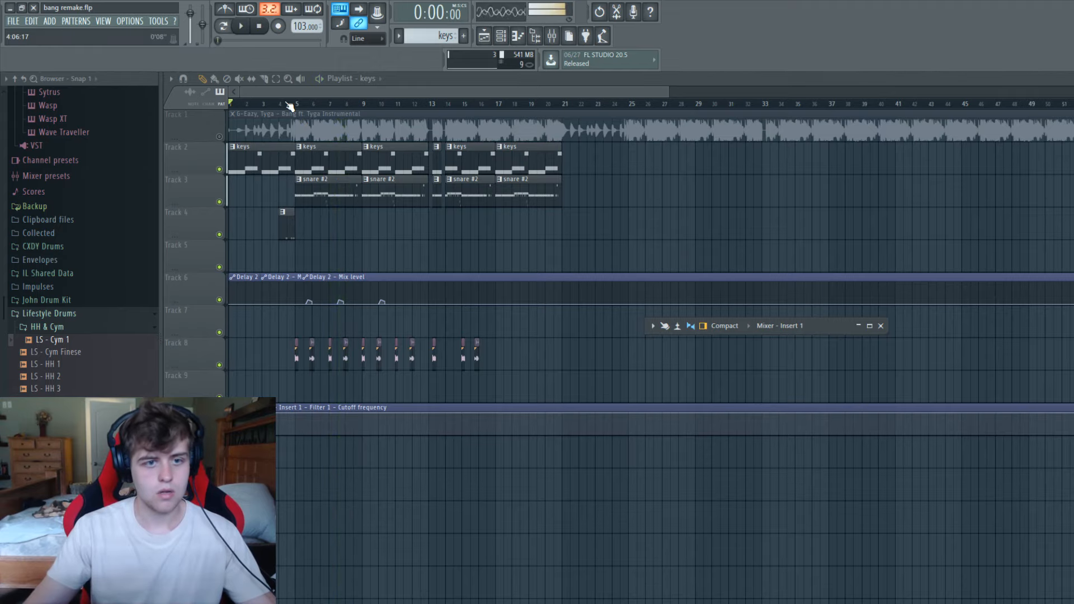
# Move the playhead to bar 4 and select bar 4 in the playlist.
pyautogui.moveTo(295, 105); pyautogui.dragTo(368, 114)
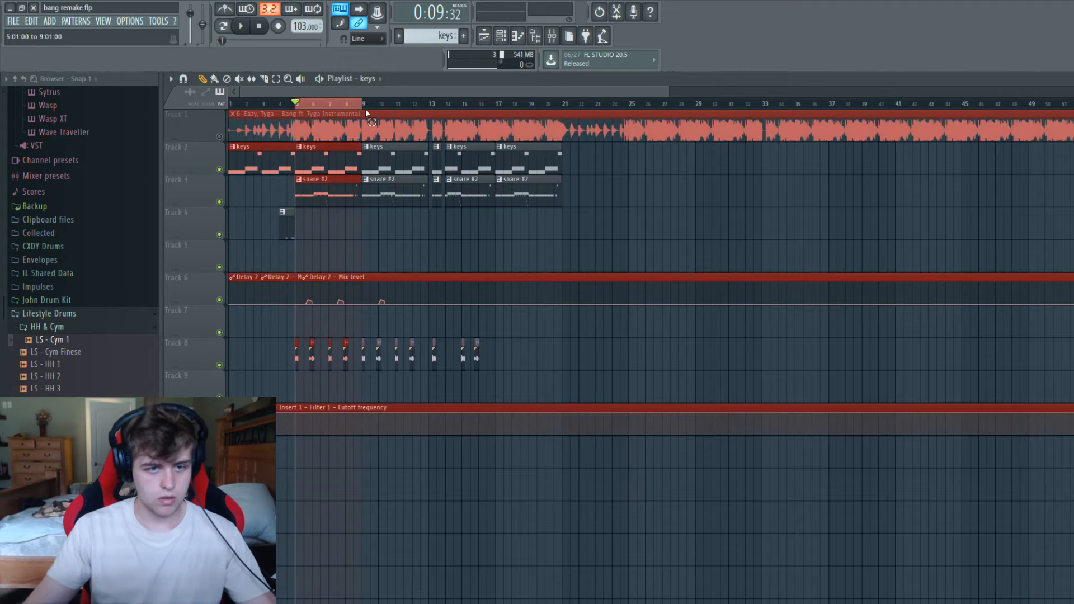
pyautogui.moveTo(670, 95); pyautogui.dragTo(412, 82)
pyautogui.click(354, 105)
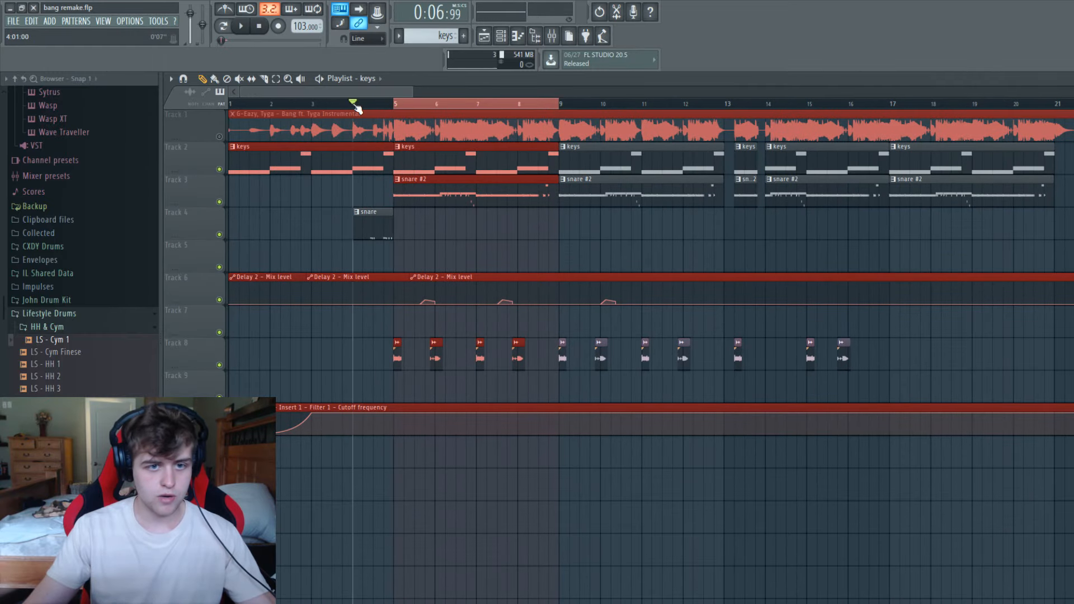
pyautogui.moveTo(390, 107); pyautogui.dragTo(358, 114)
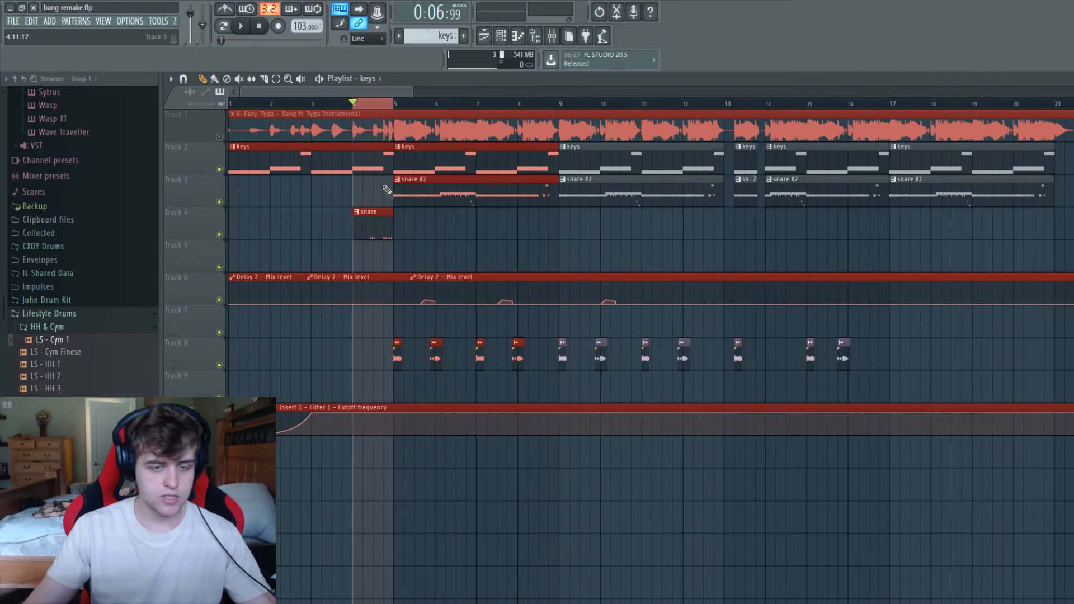
# Open the snare clip's pattern, examine its hi-hat and snare channels, and collapse the HH & Cym folder.
pyautogui.doubleClick(382, 220)
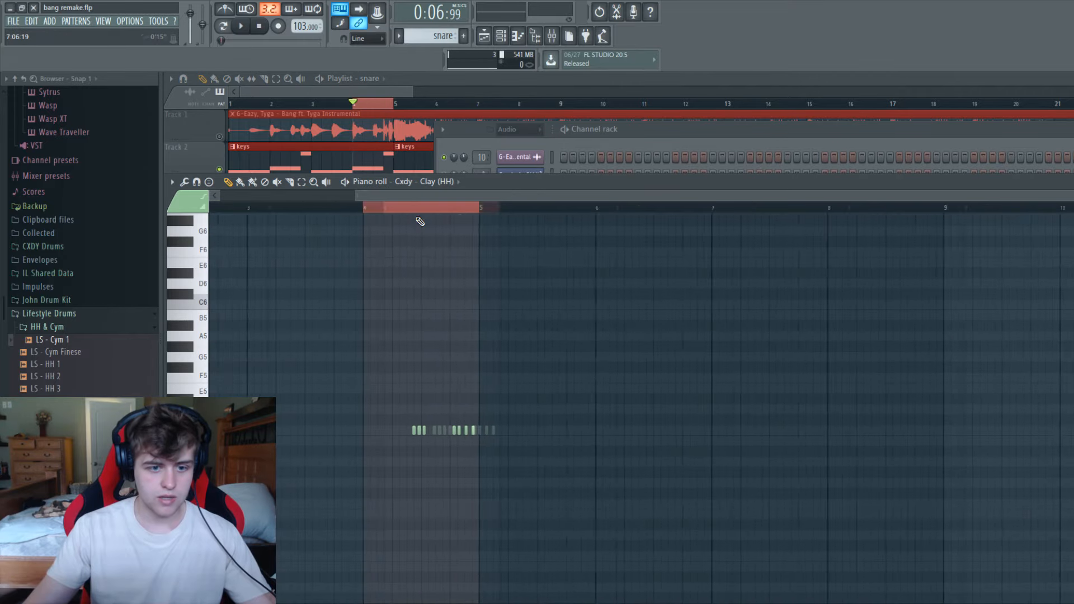
pyautogui.moveTo(623, 185); pyautogui.dragTo(438, 432)
pyautogui.moveTo(744, 142); pyautogui.dragTo(650, 273)
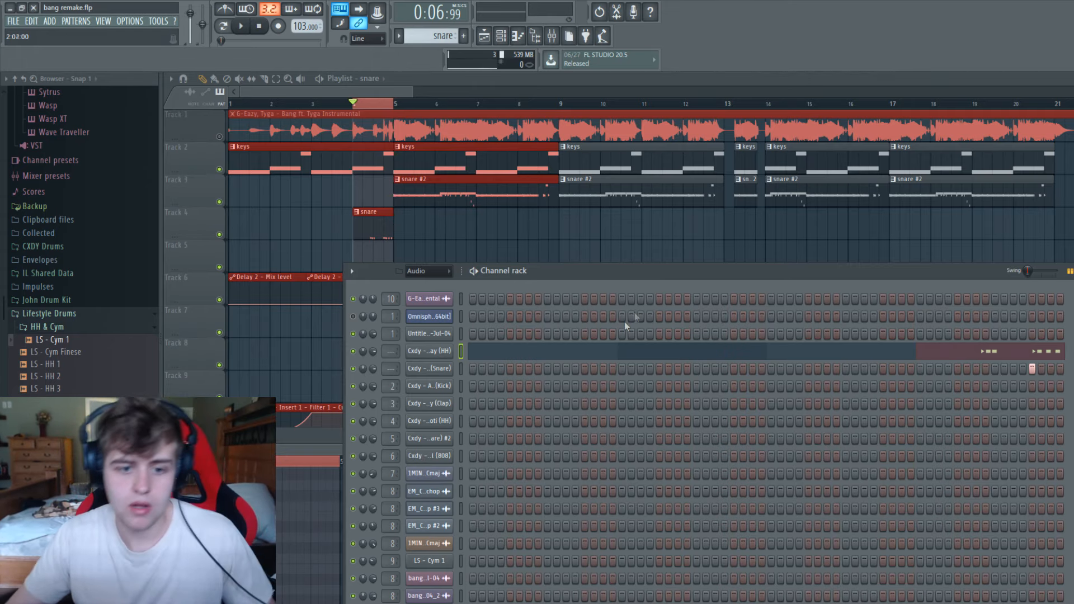
pyautogui.scroll(-2, 62, 359)
pyautogui.scroll(2, 56, 367)
pyautogui.click(56, 327)
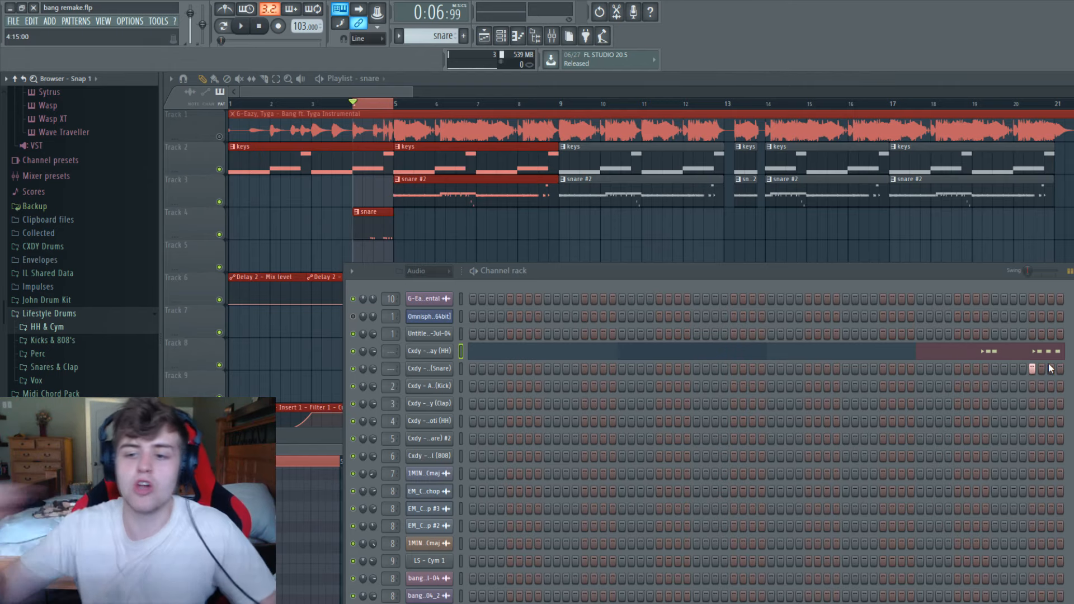
# Play the selected bar 4 and check the Cxdy - Clay (HH) channel's piano roll, minimizing it when done.
pyautogui.press('space')
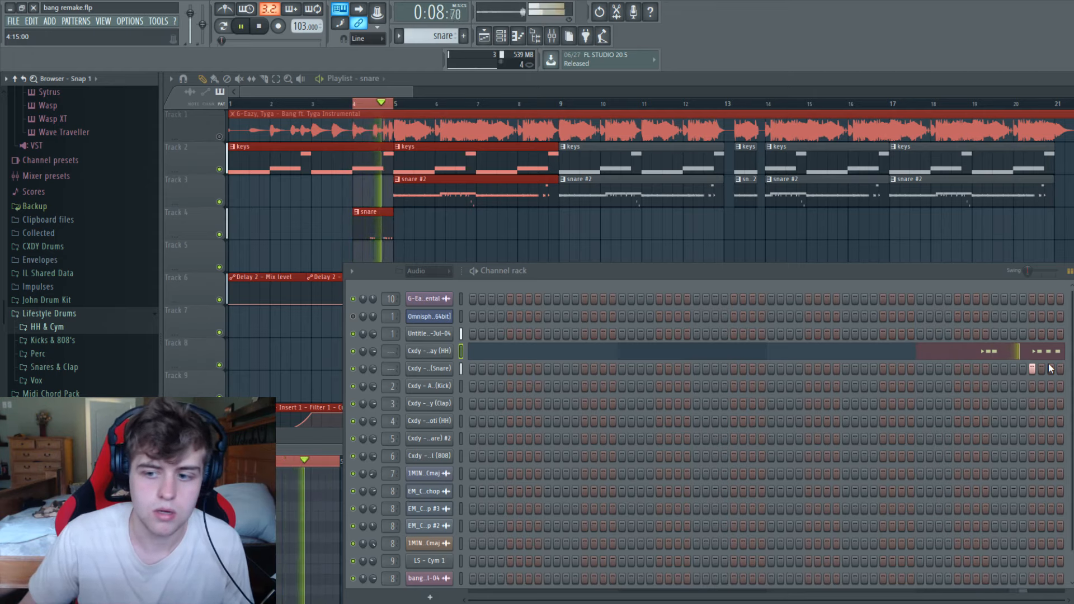
pyautogui.press('space')
pyautogui.rightClick(445, 352)
pyautogui.click(468, 353)
pyautogui.rightClick(446, 353)
pyautogui.click(469, 352)
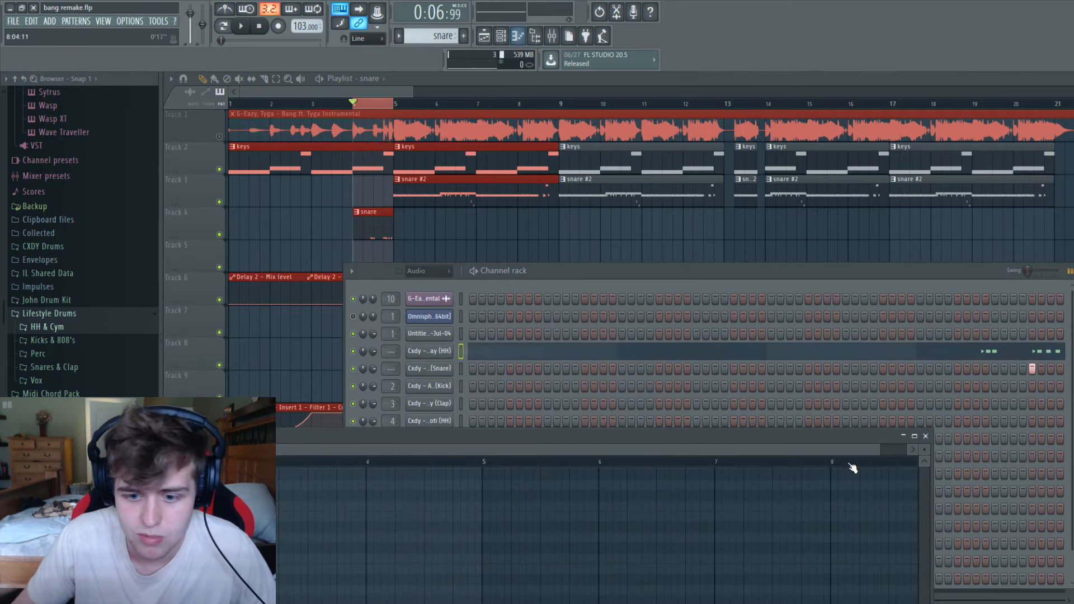
pyautogui.moveTo(884, 134); pyautogui.dragTo(526, 145)
pyautogui.click(912, 114)
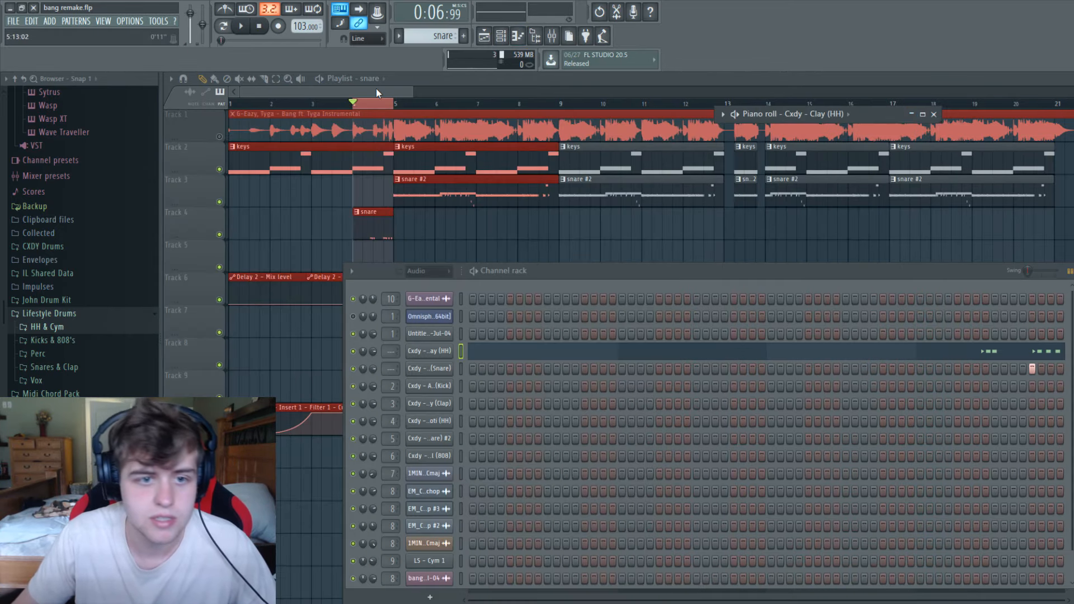
# Clear the bar 4 selection and select bars 5 through 8 in the playlist.
pyautogui.moveTo(413, 92); pyautogui.dragTo(582, 92)
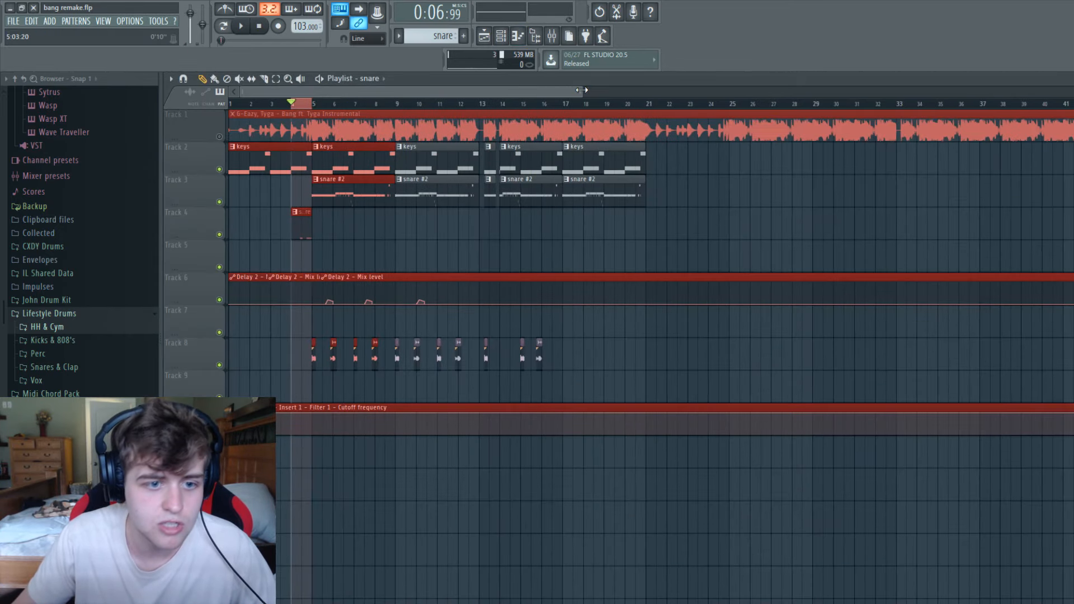
pyautogui.rightClick(308, 106)
pyautogui.moveTo(292, 105); pyautogui.dragTo(116, 111)
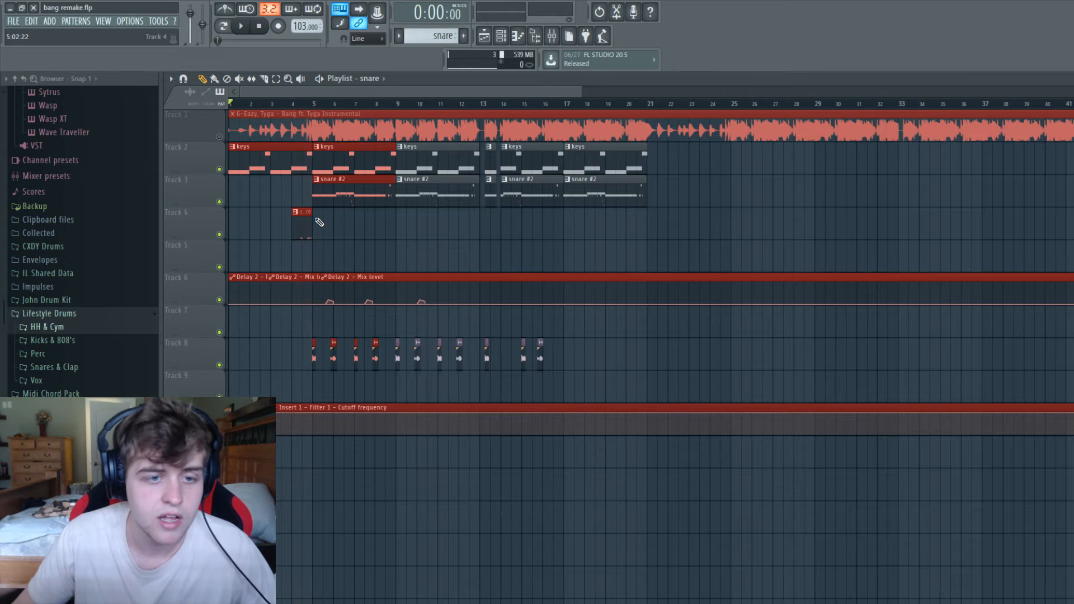
pyautogui.moveTo(314, 105); pyautogui.dragTo(397, 105)
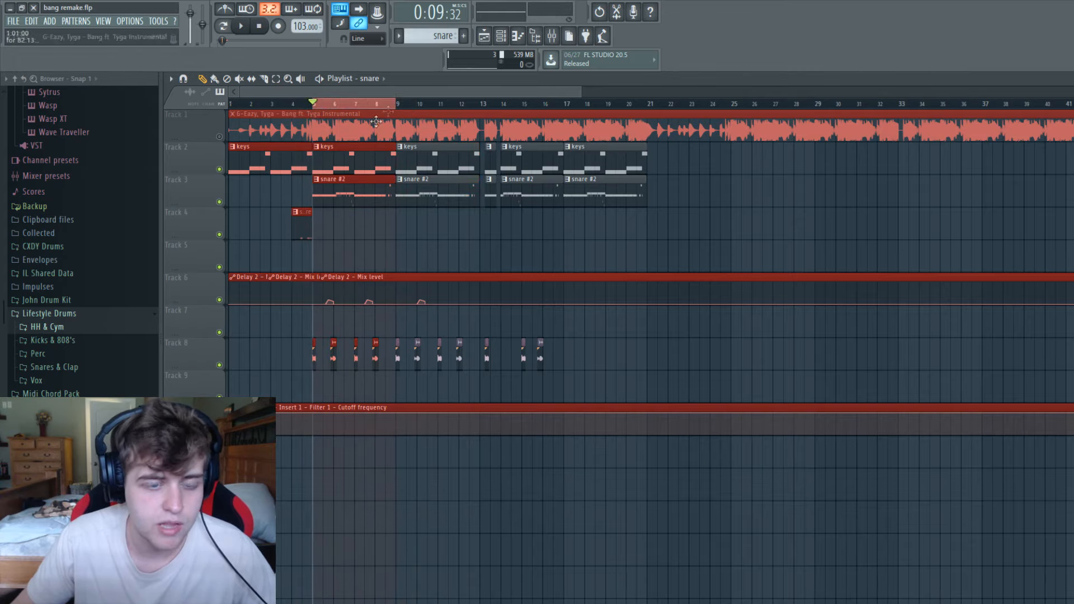
# Open the snare #2 clip's pattern in the channel rack, switch to pattern mode, and play the drum pattern.
pyautogui.doubleClick(337, 194)
pyautogui.moveTo(514, 270); pyautogui.dragTo(538, 149)
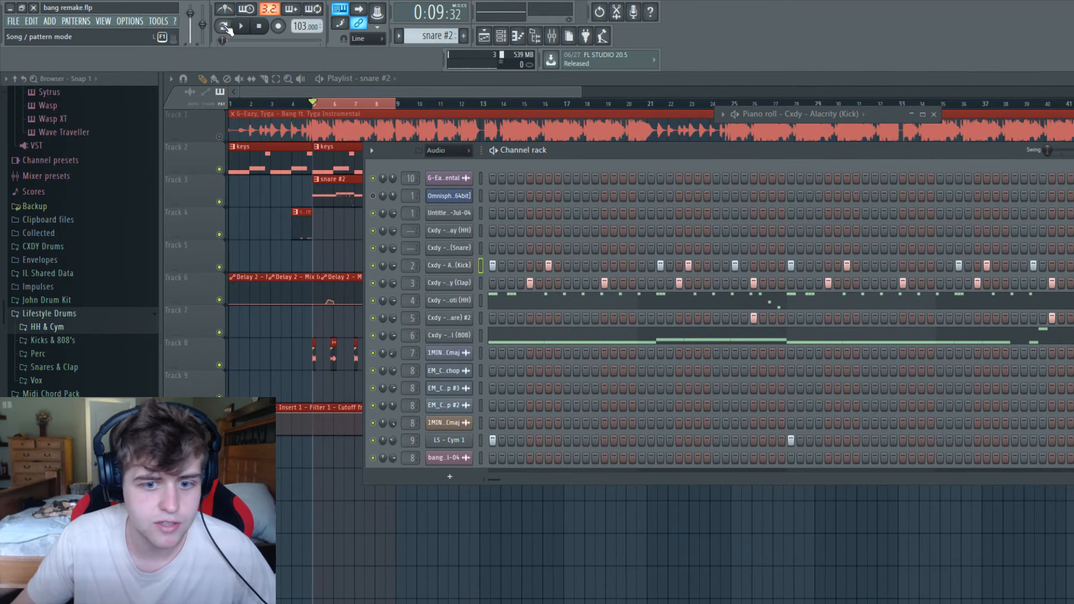
pyautogui.click(224, 27)
pyautogui.press('space')
pyautogui.press('space')
pyautogui.press('space')
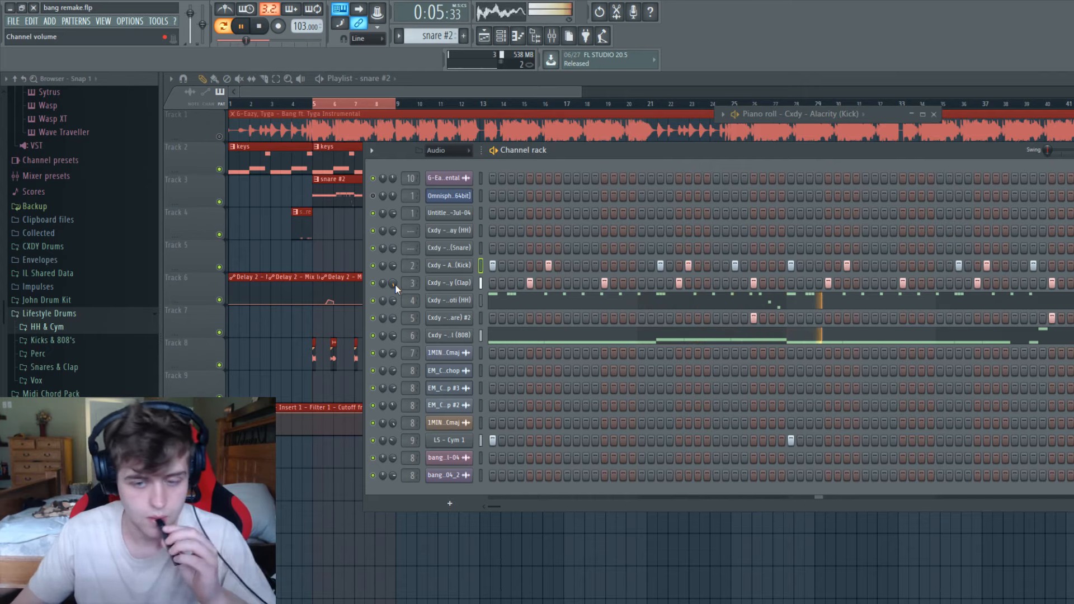
# Stop the pattern playback and check the Cxdy - Ariel (808) channel's piano roll, minimizing it when done.
pyautogui.press('space')
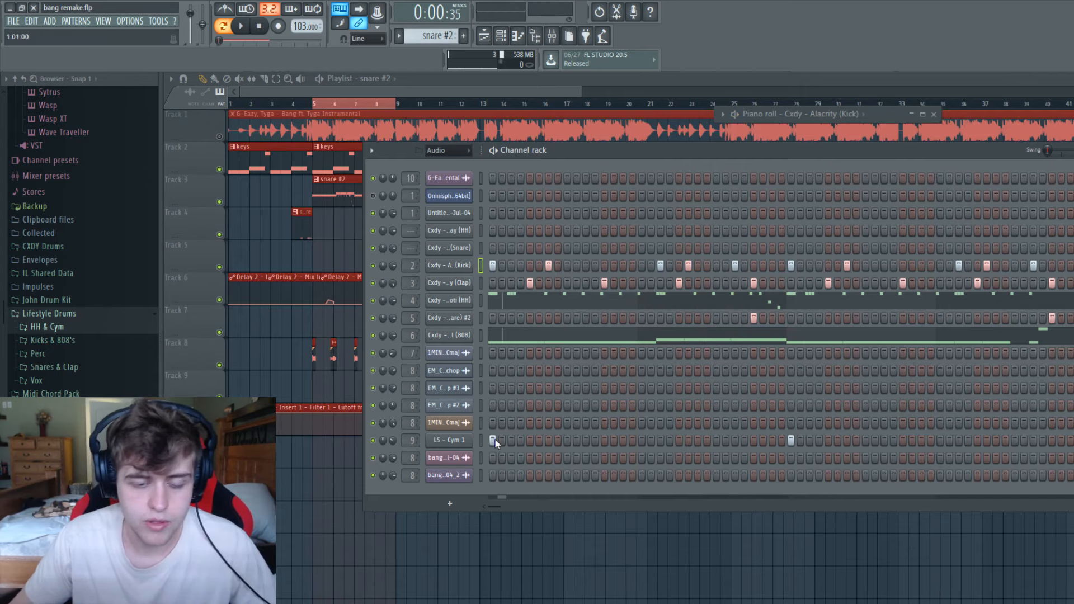
pyautogui.rightClick(459, 336)
pyautogui.click(498, 336)
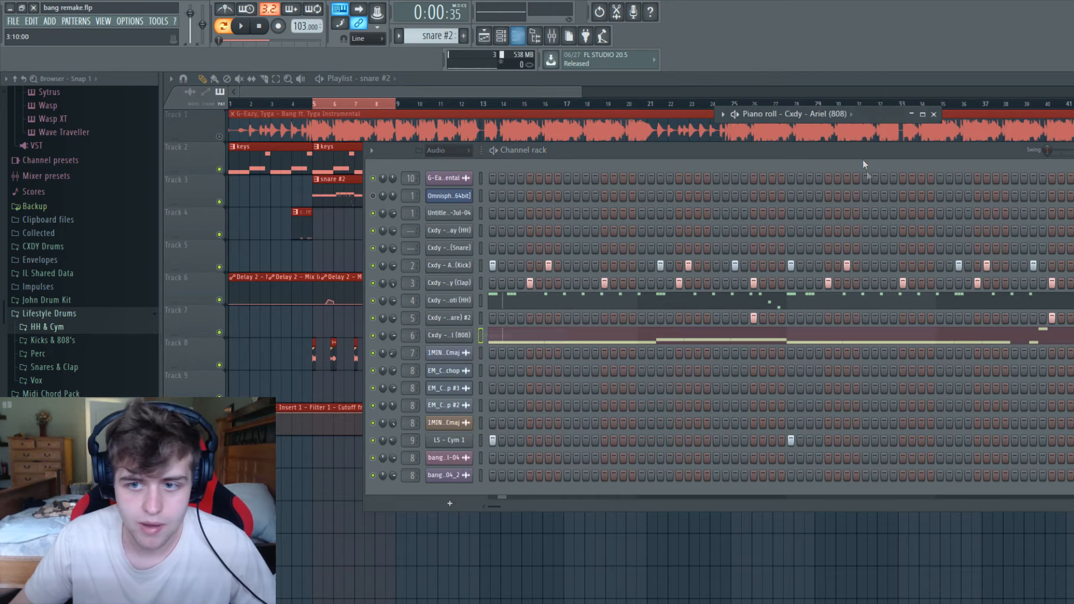
# Return to the playlist in song mode, place the song position at bar 5, and solo the instrumental on Track 1.
pyautogui.click(376, 106)
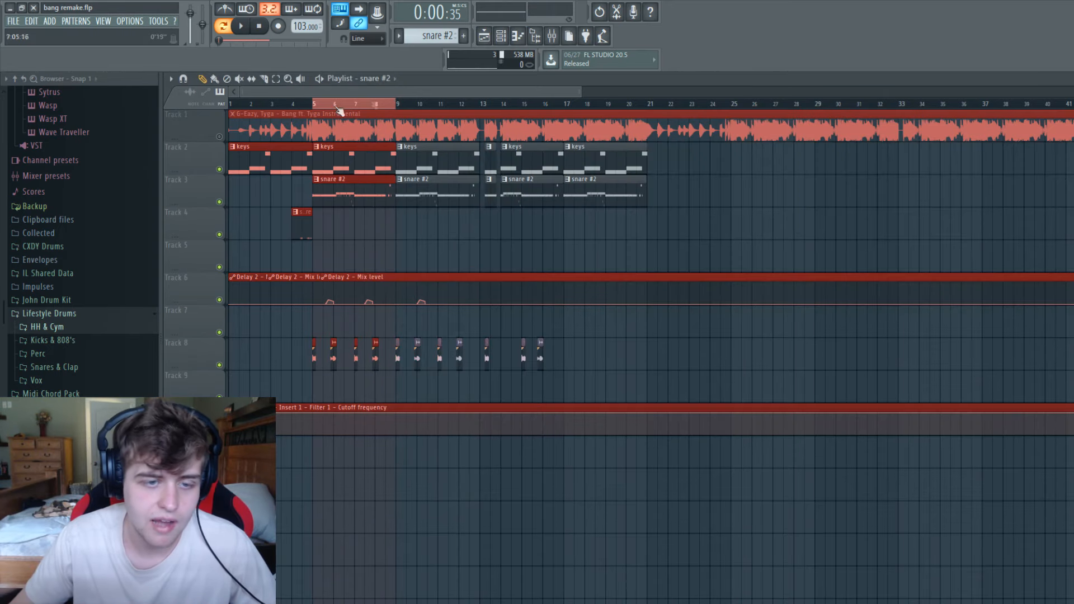
pyautogui.click(320, 105)
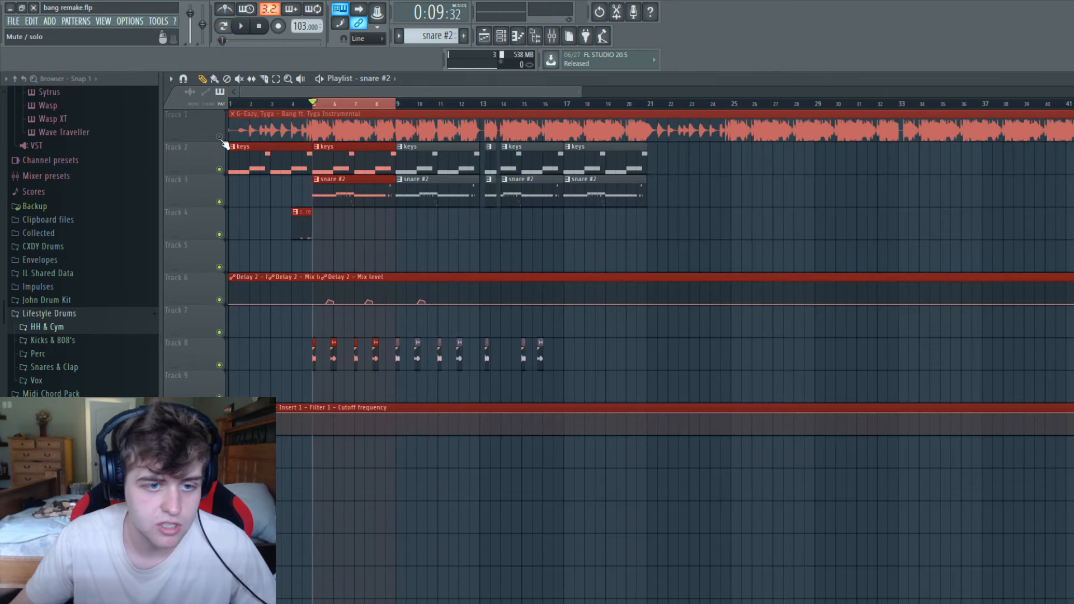
# Open the maximized mixer, play the soloed instrumental to find its insert 10, and minimize the mixer after selecting that insert.
pyautogui.click(552, 37)
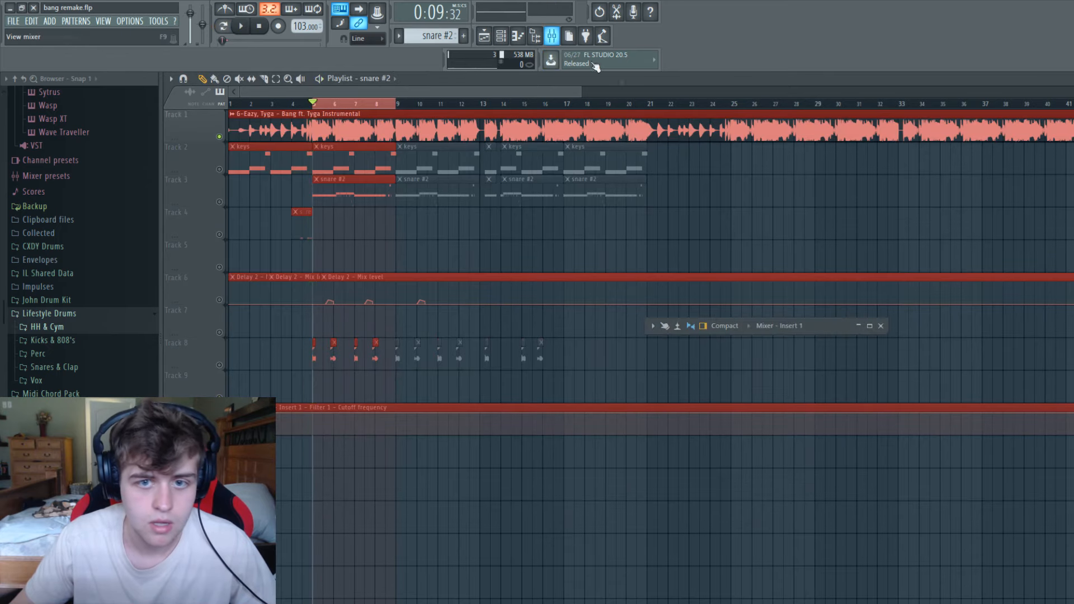
pyautogui.doubleClick(829, 328)
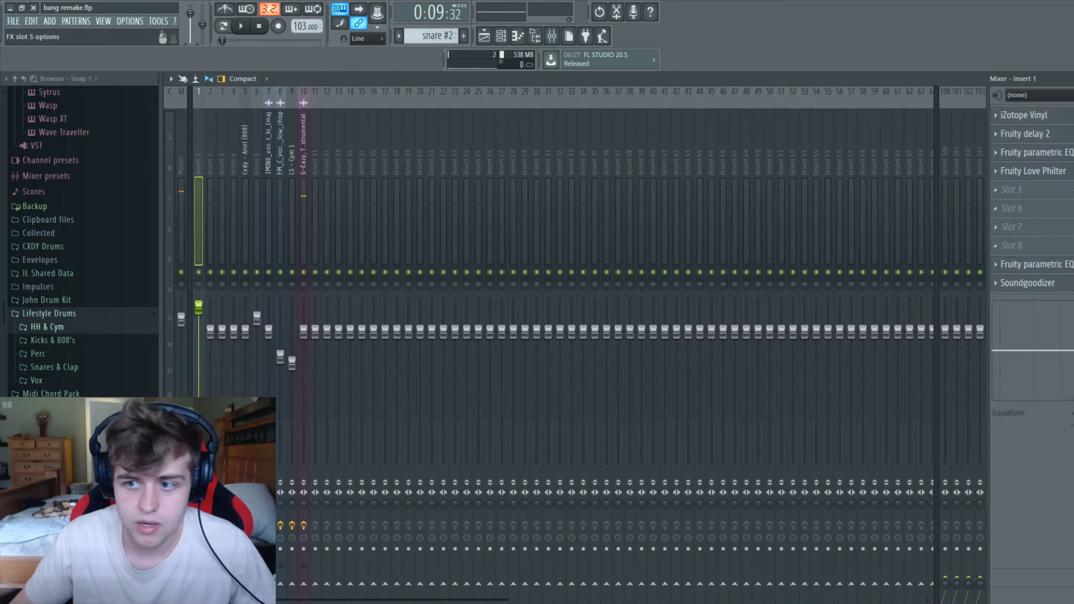
pyautogui.press('space')
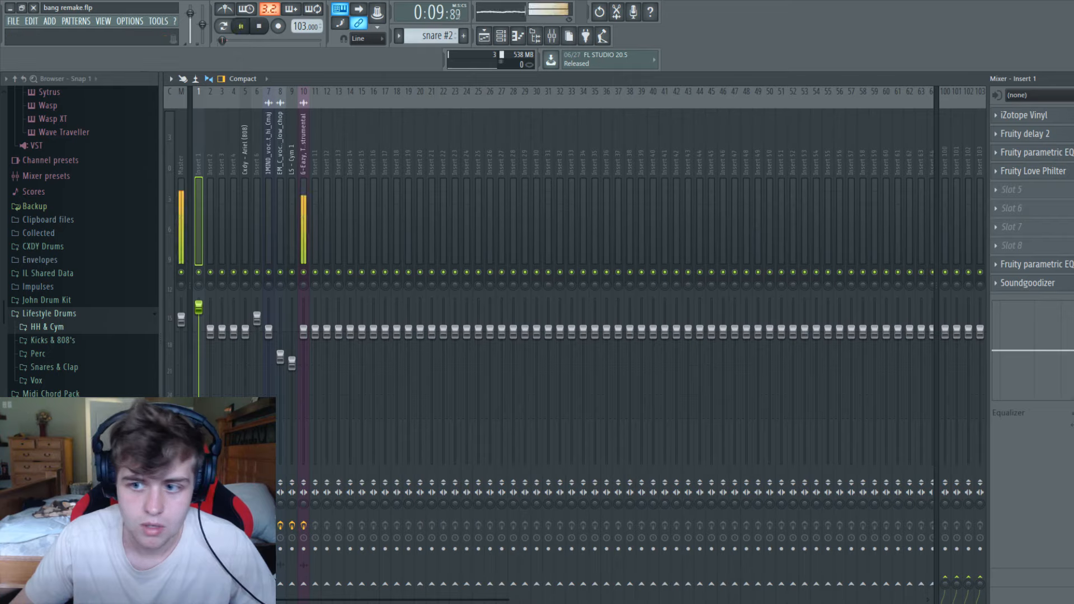
pyautogui.press('space')
pyautogui.click(304, 232)
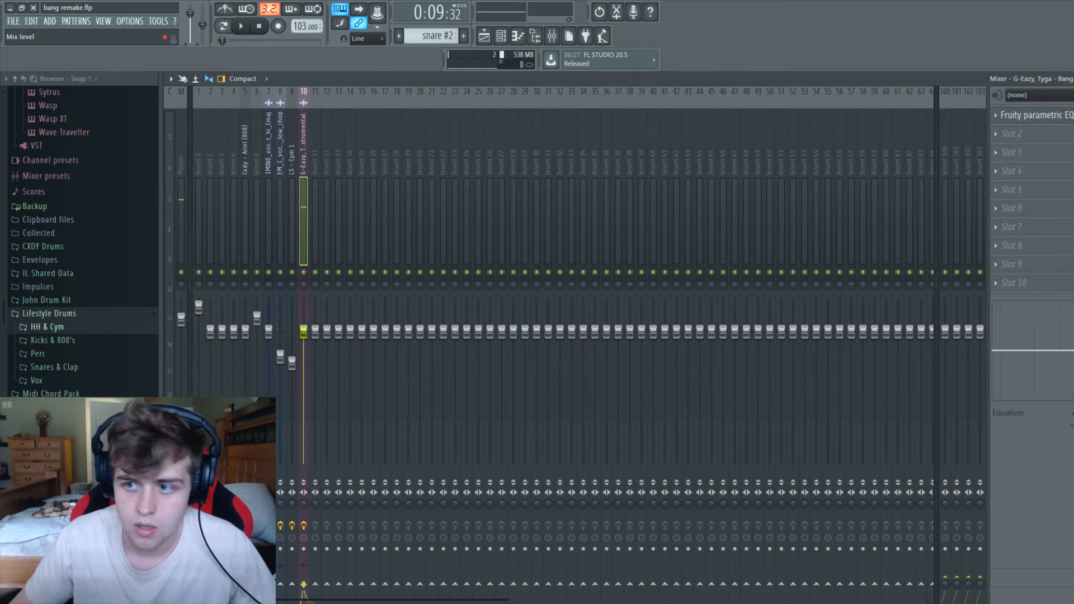
pyautogui.press('space')
pyautogui.click(1073, 79)
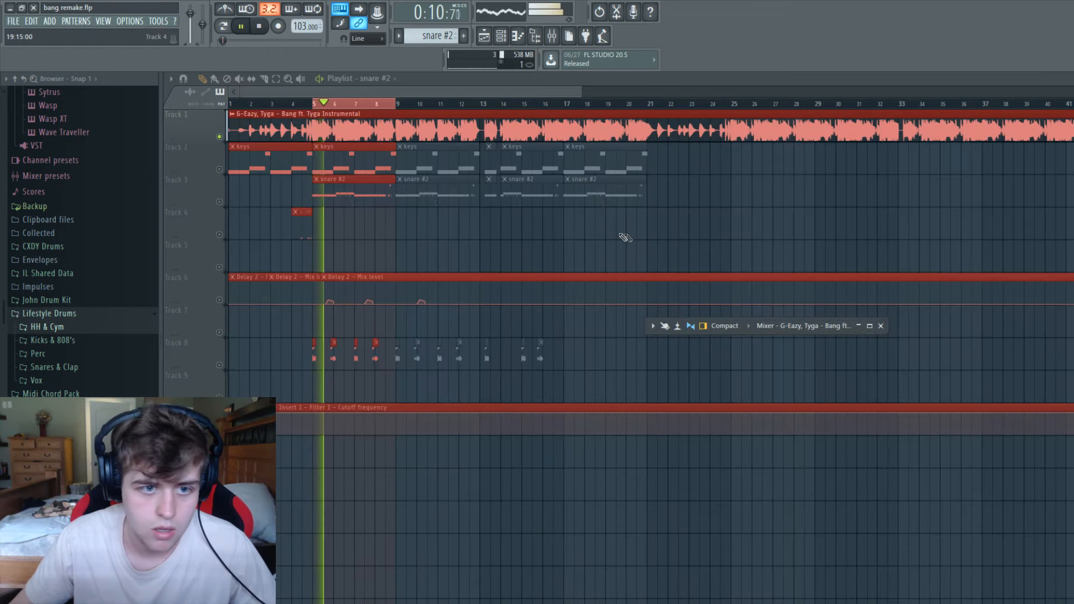
# Play the soloed reference instrumental from bar 5 and stop it after listening.
pyautogui.press('space')
pyautogui.press('space')
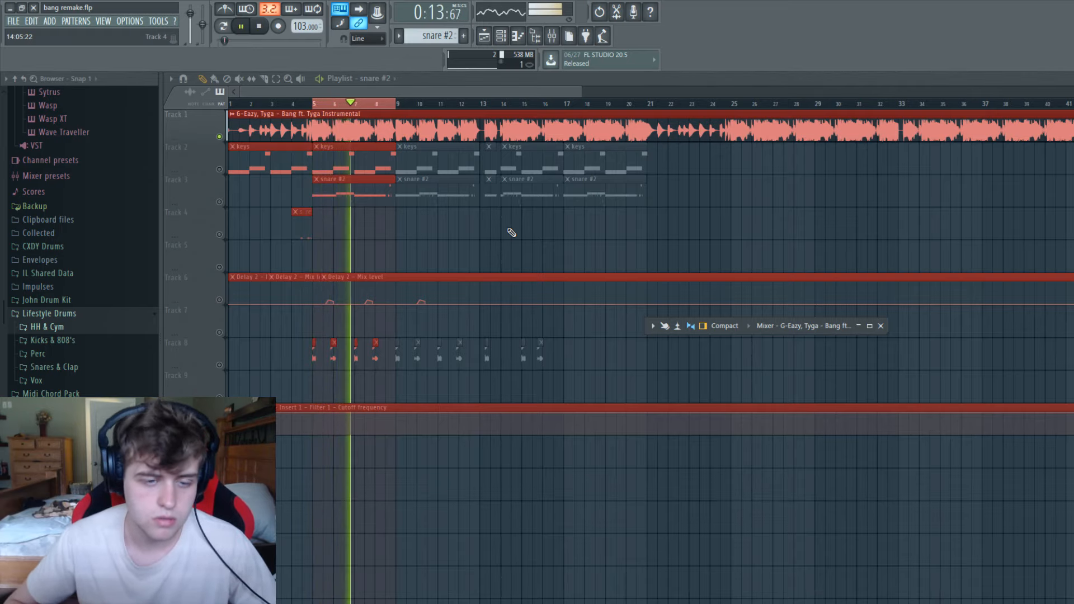
pyautogui.press('space')
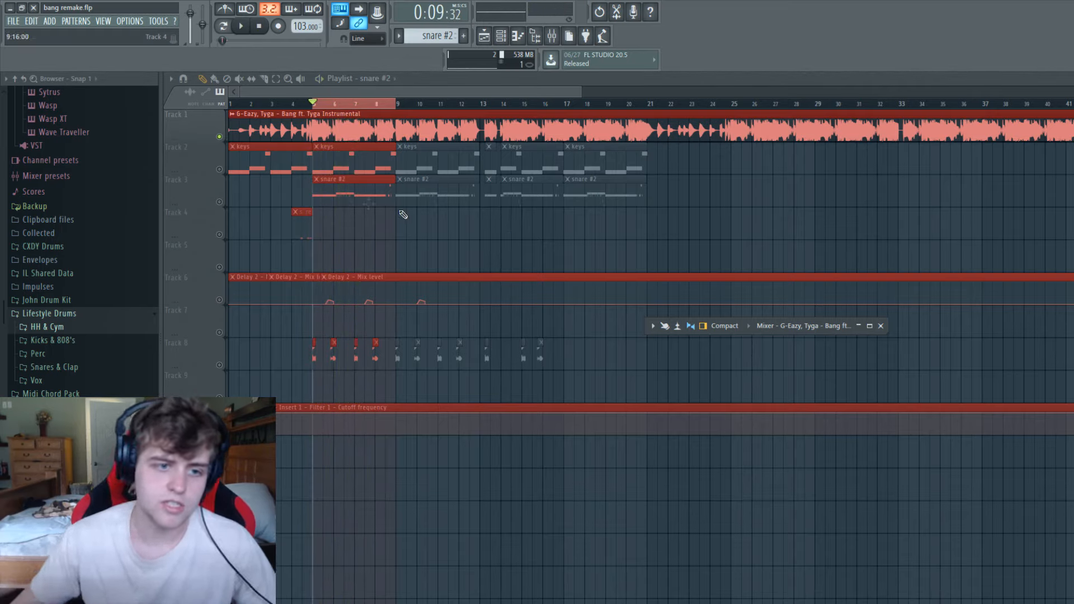
# Unmute Track 3, isolate the kick and clap channels in the channel rack, and play them against the instrumental.
pyautogui.click(219, 202)
pyautogui.press('F6')
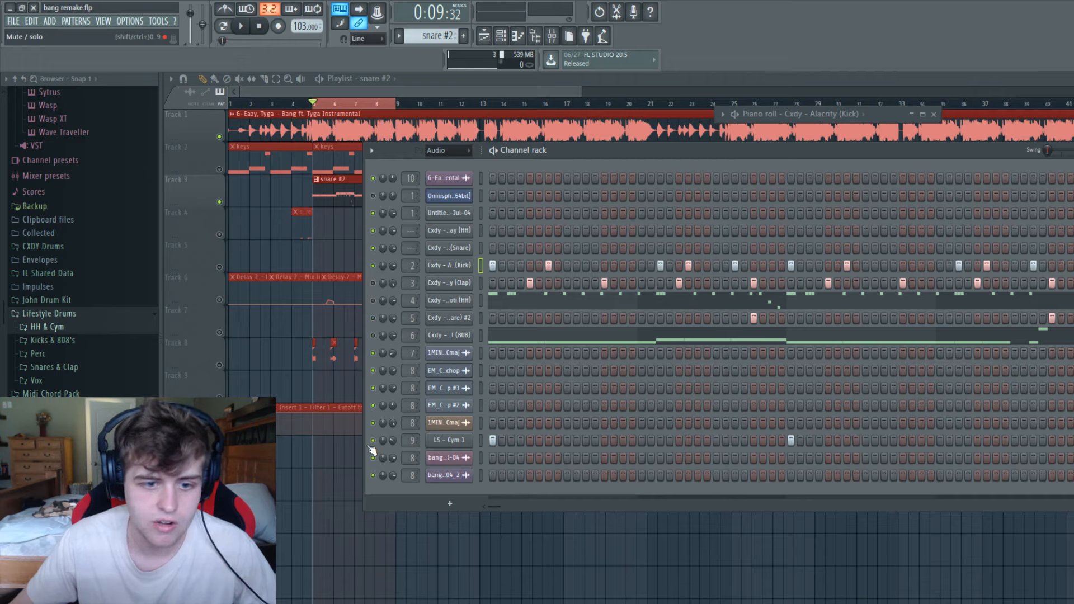
pyautogui.press('space')
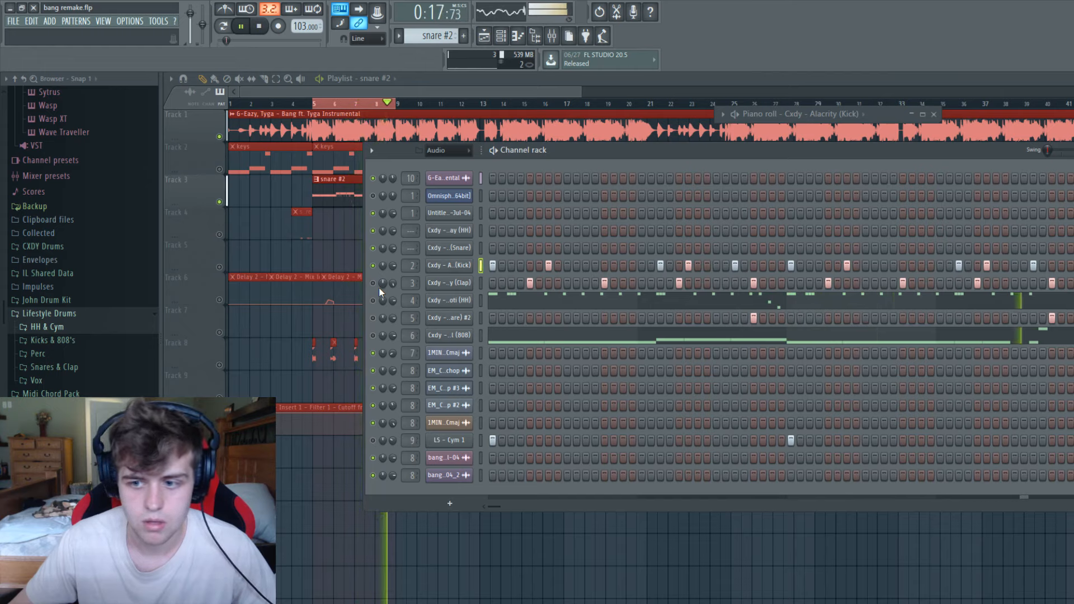
pyautogui.press('space')
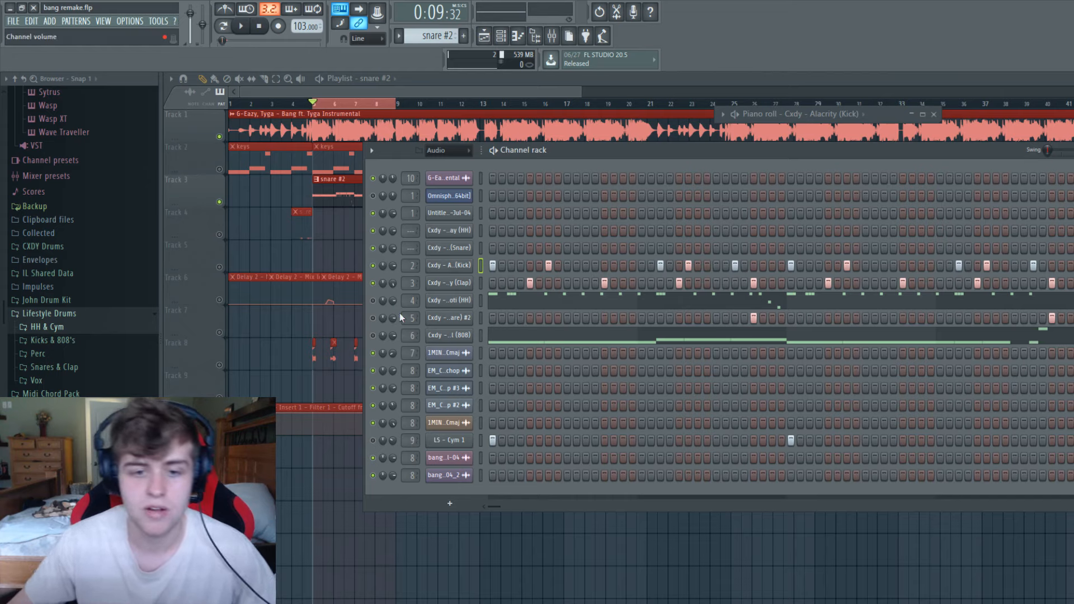
# Replay the kick and clap pattern with the instrumental, enabling the Cxdy - Broti (HH) channel for the last playback.
pyautogui.press('space')
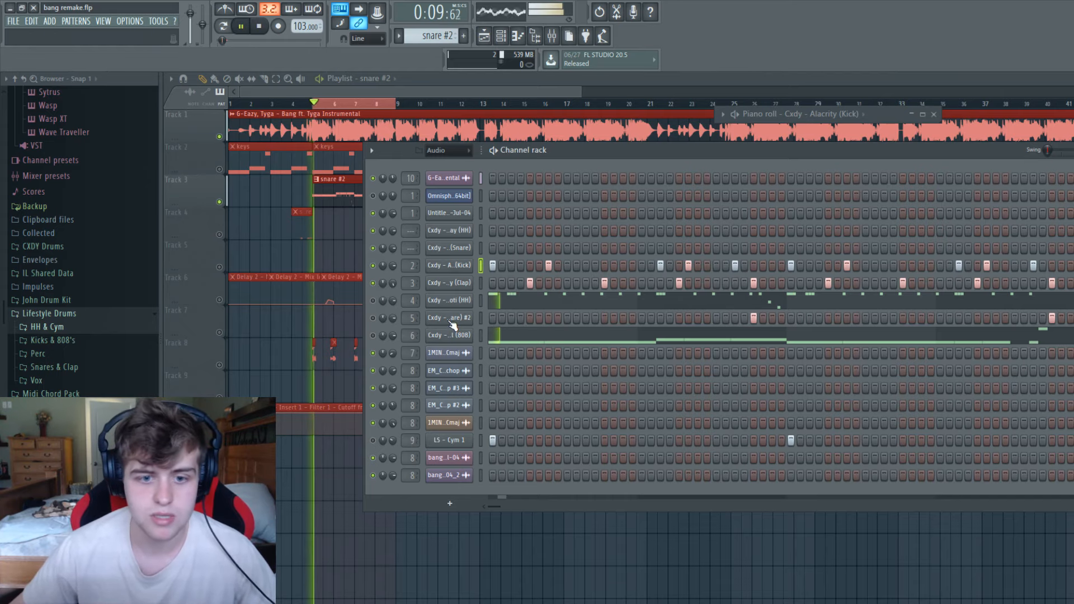
pyautogui.press('space')
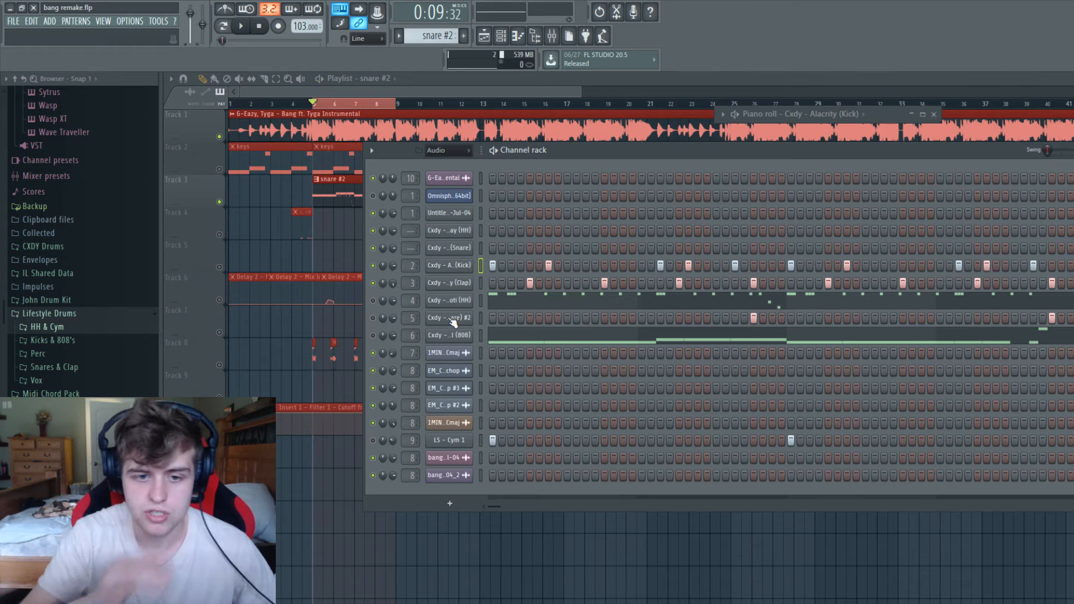
pyautogui.press('space')
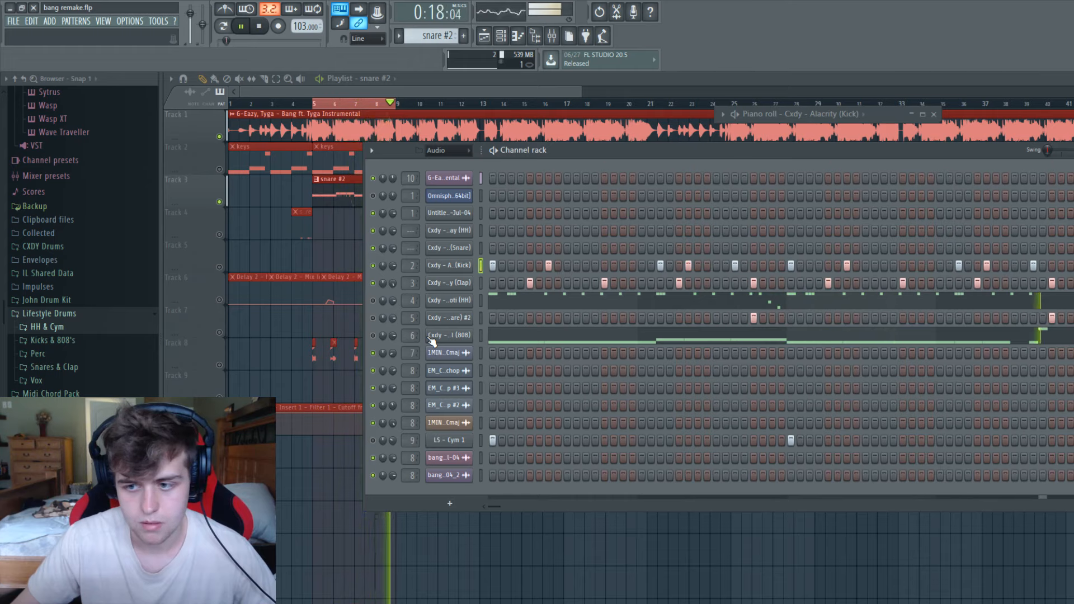
pyautogui.press('space')
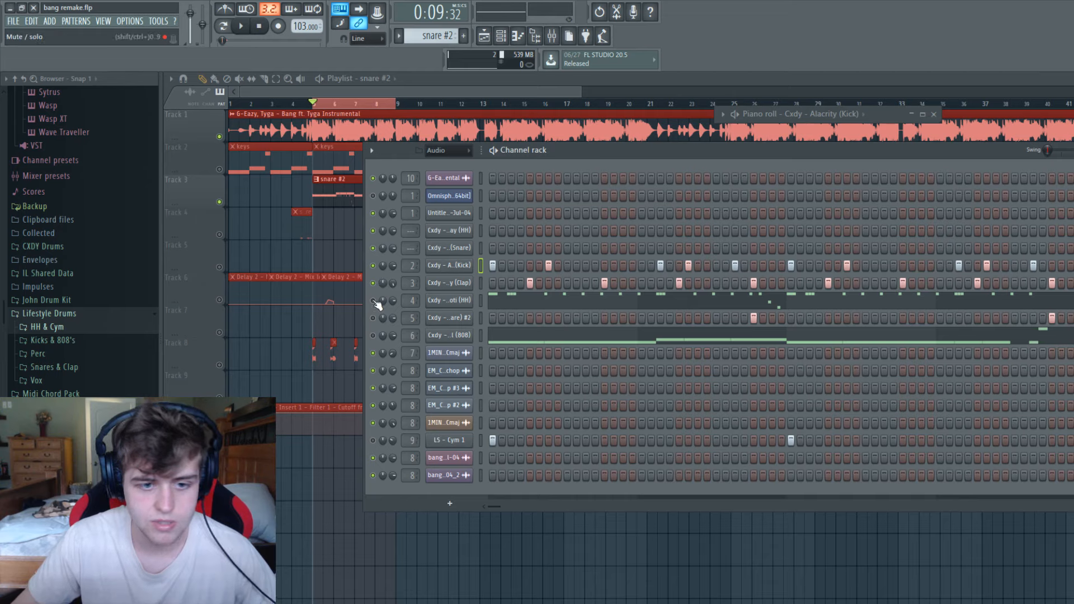
pyautogui.press('space')
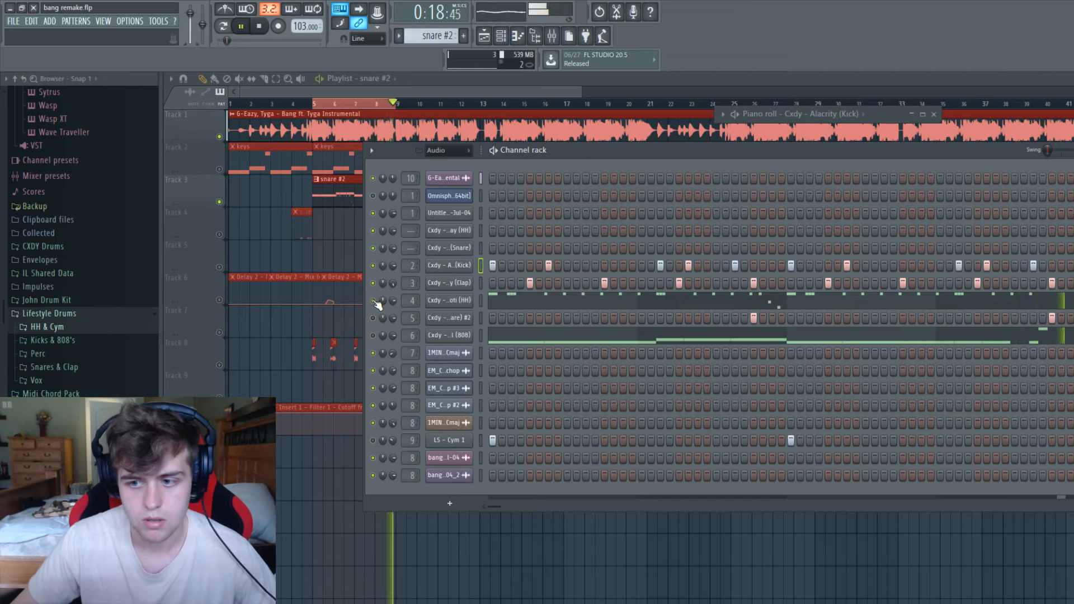
pyautogui.press('space')
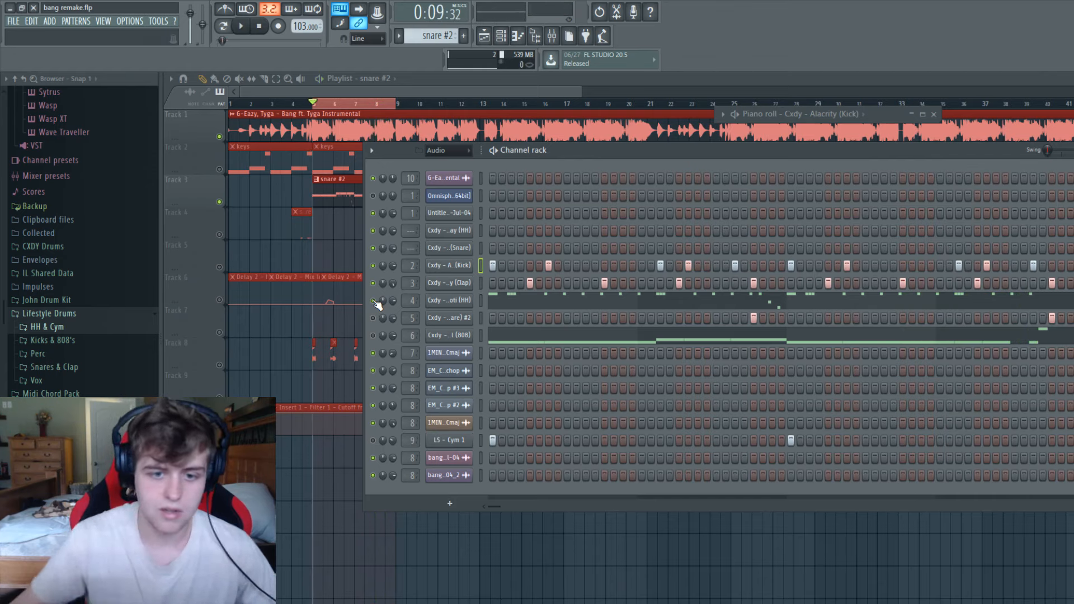
# Examine the four-bar hi-hat pattern in the maximized Cxdy - Broti (HH) piano roll, minimizing it when done.
pyautogui.rightClick(447, 301)
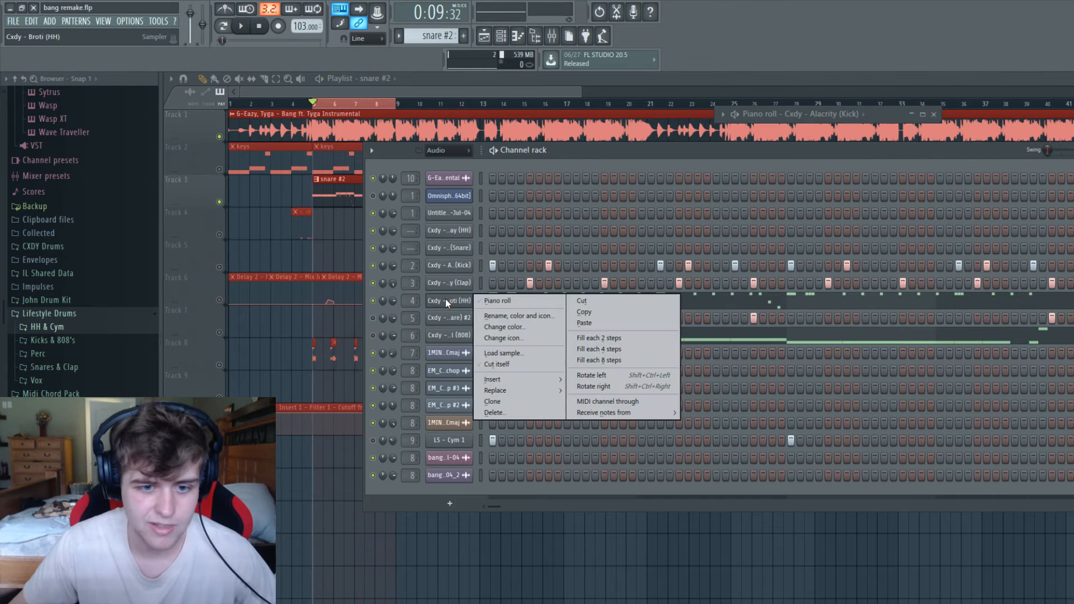
pyautogui.click(483, 302)
pyautogui.doubleClick(870, 113)
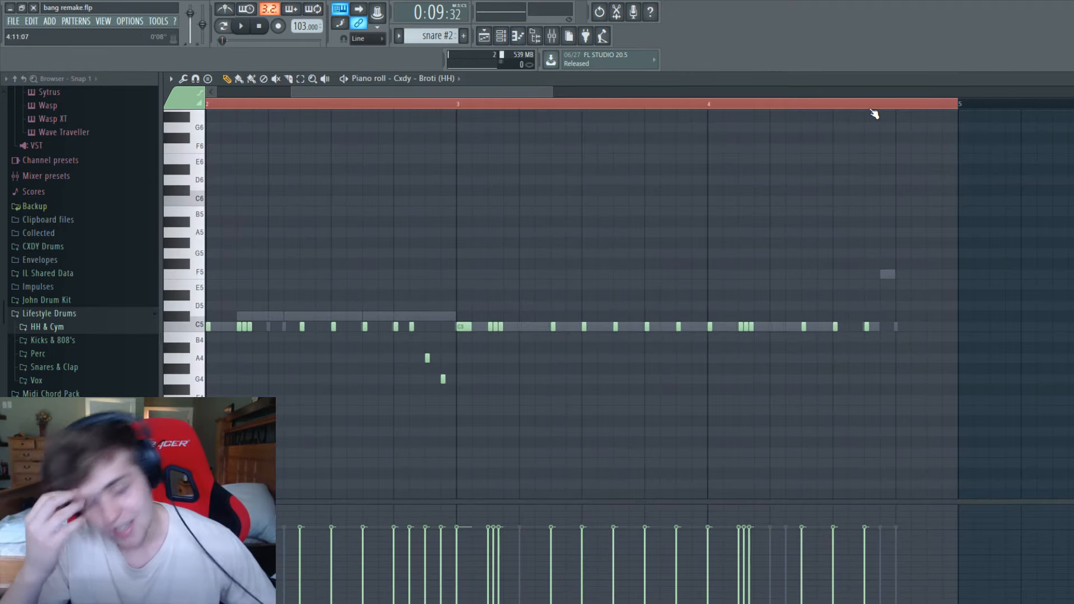
pyautogui.moveTo(525, 94); pyautogui.dragTo(782, 133)
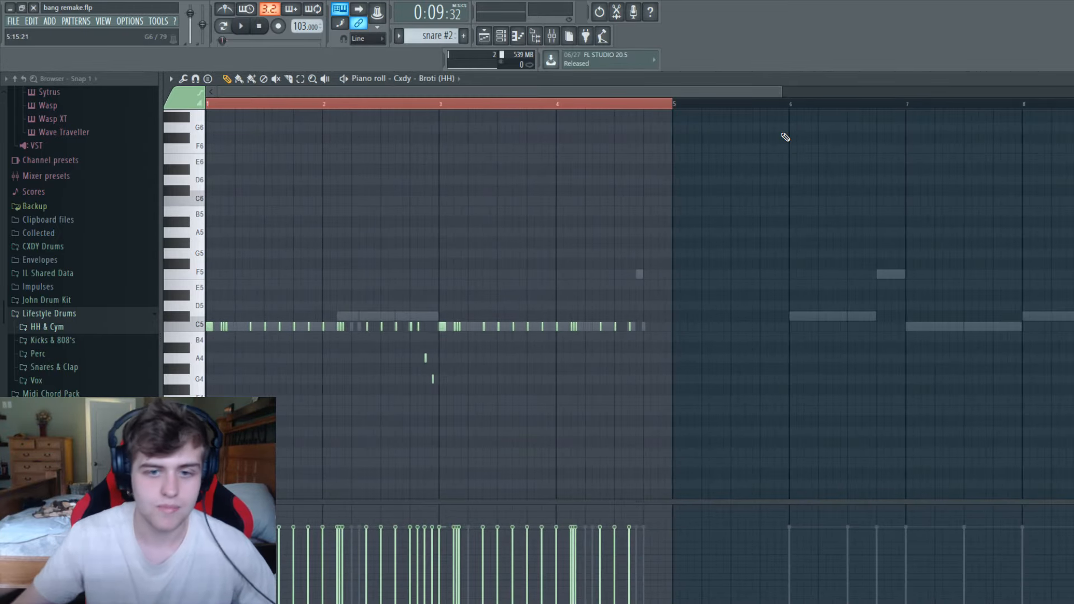
pyautogui.moveTo(780, 91); pyautogui.dragTo(516, 117)
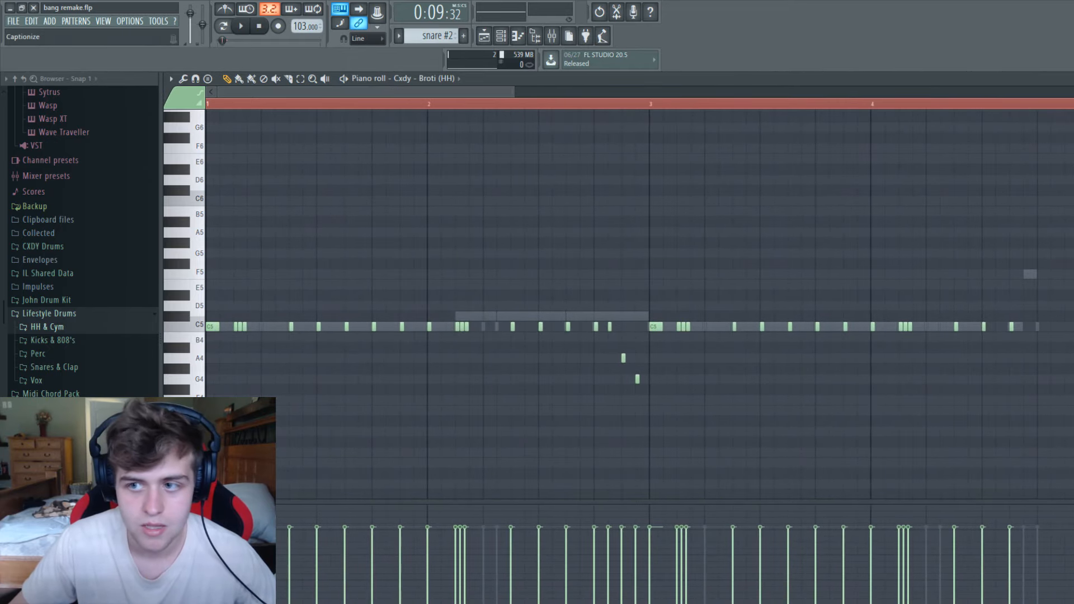
pyautogui.click(1073, 79)
# Reopen the Cxdy - Broti (HH) piano roll, inspect the first bar's notes up close, and minimize it again.
pyautogui.rightClick(463, 308)
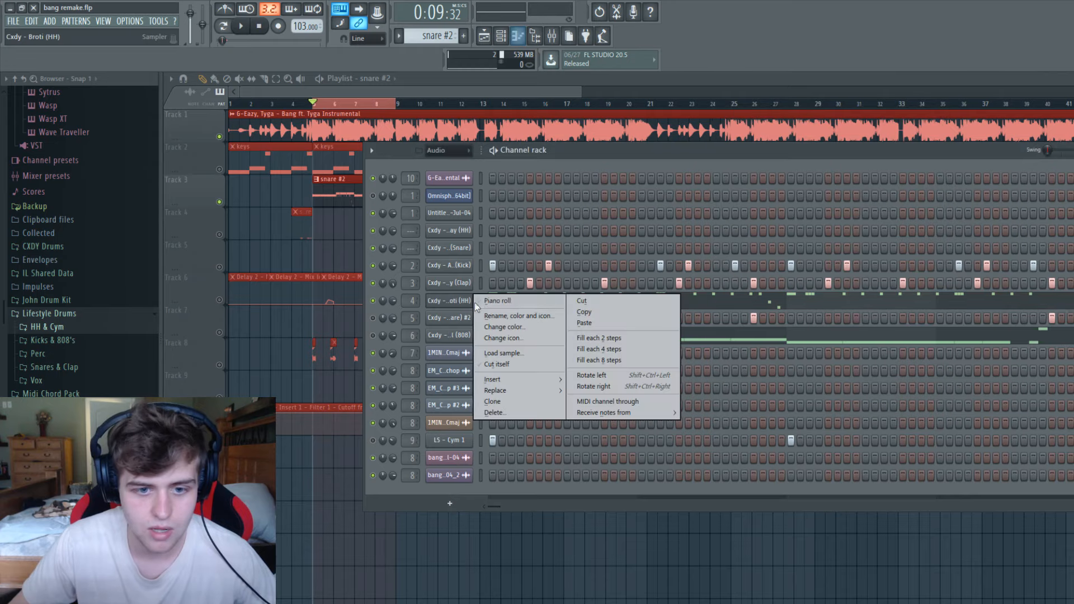
pyautogui.click(495, 298)
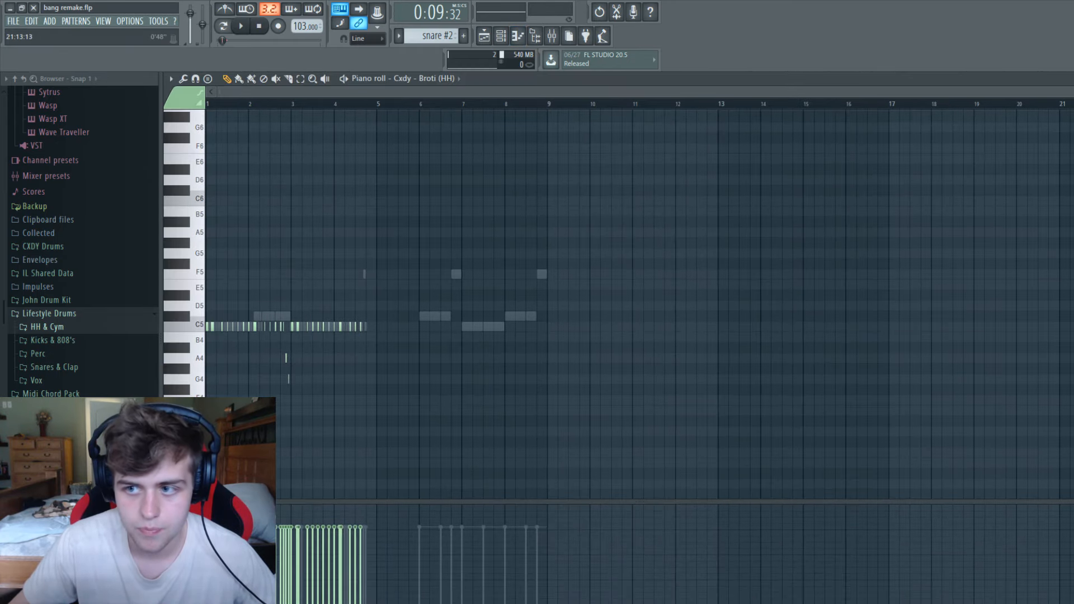
pyautogui.moveTo(1066, 92); pyautogui.dragTo(339, 143)
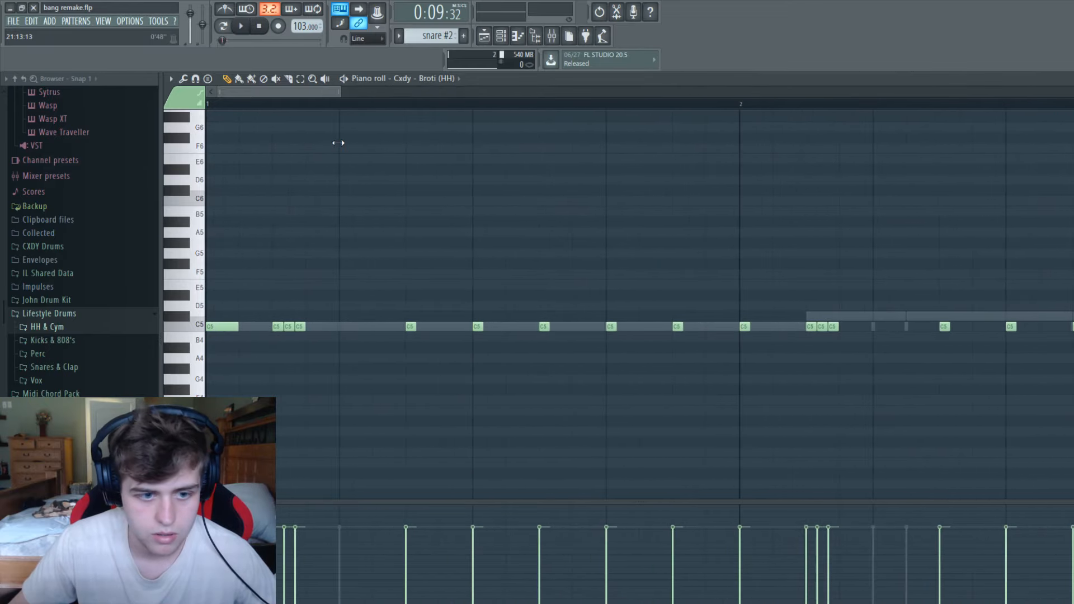
pyautogui.moveTo(338, 91); pyautogui.dragTo(687, 93)
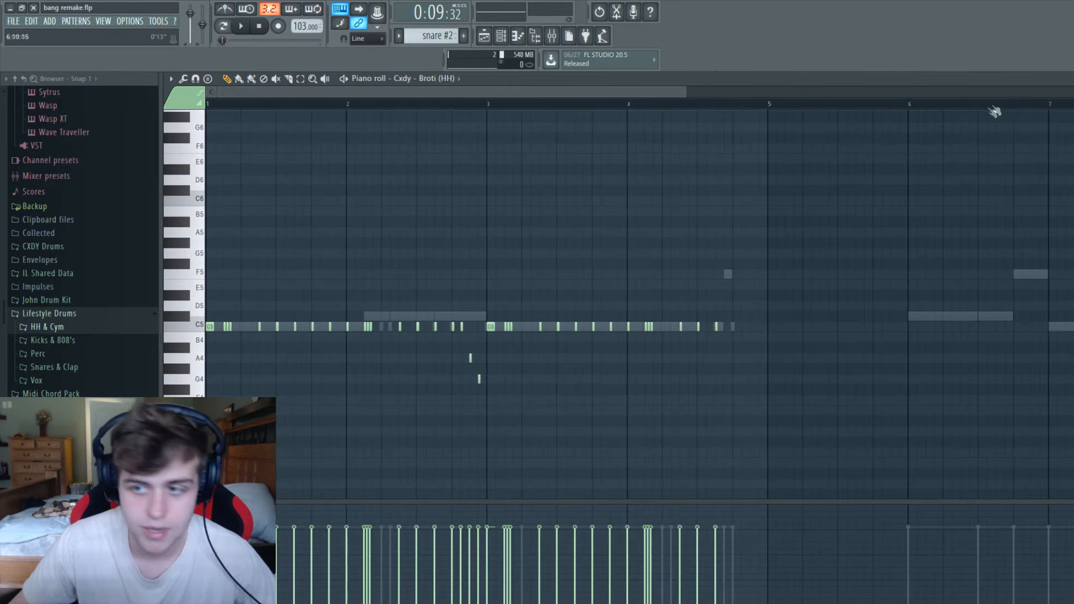
pyautogui.click(1073, 79)
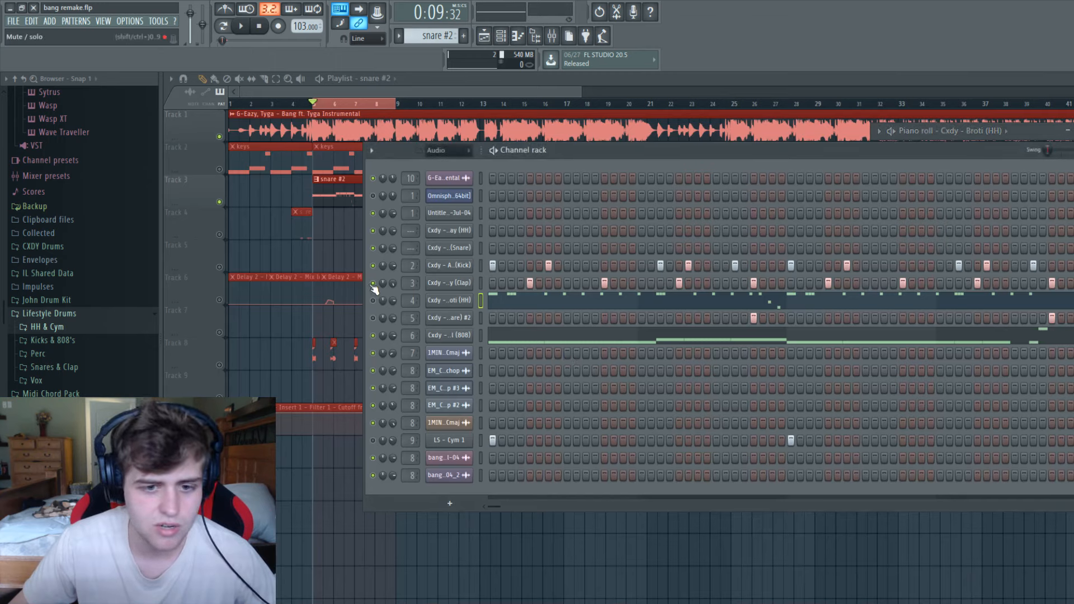
# Play the 808 channel against the instrumental and check insert 6 in the maximized mixer.
pyautogui.press('space')
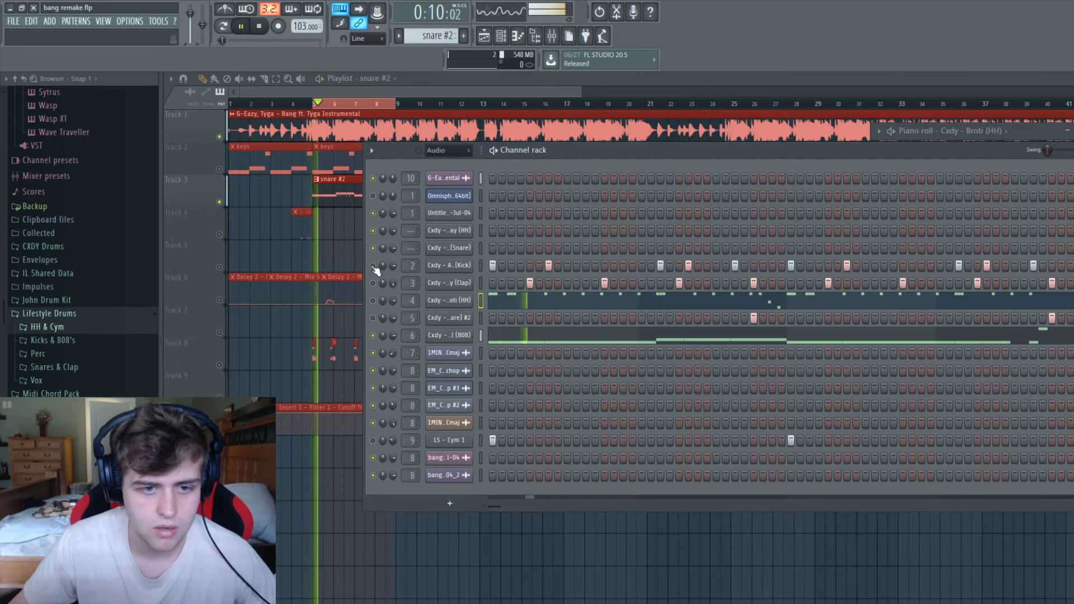
pyautogui.press('space')
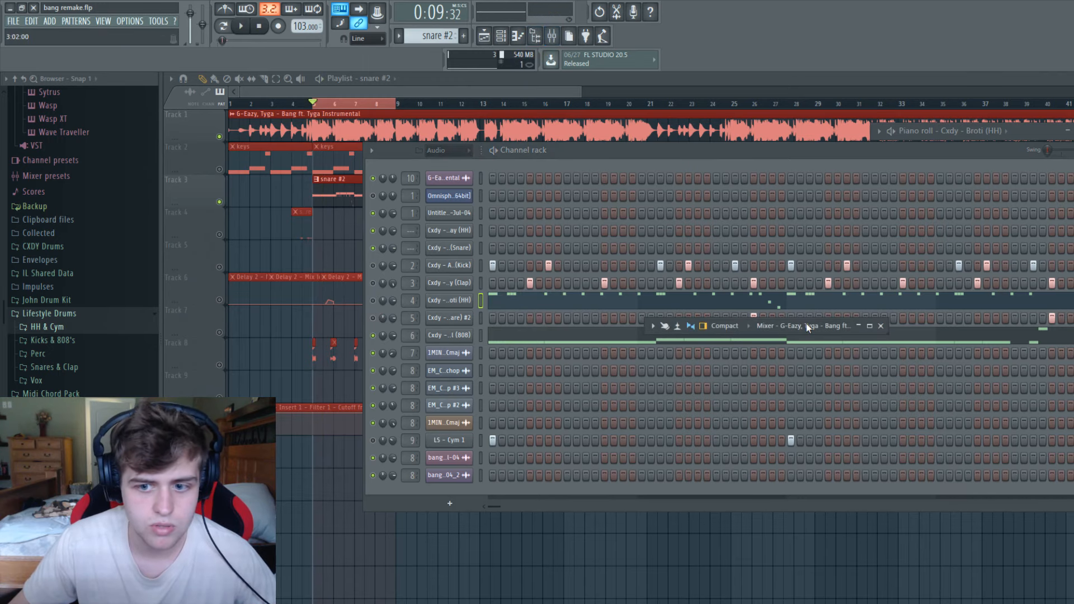
pyautogui.press('F9')
pyautogui.press('space')
pyautogui.press('space')
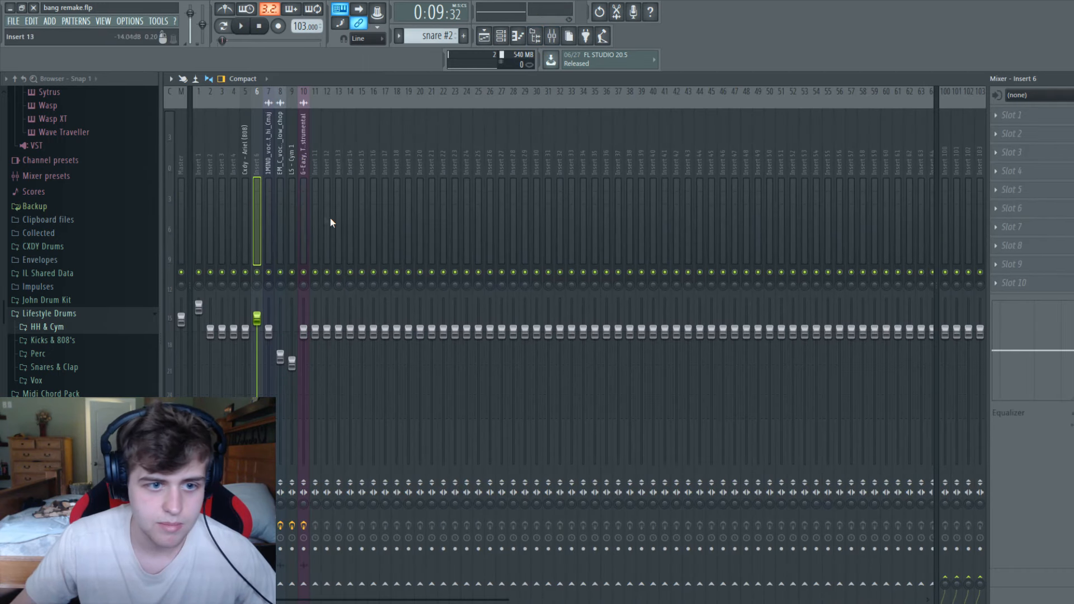
# Add Fruity parametric EQ 2 to slot 10 of the instrumental's insert, roll off the lows with band 1 near 230 Hz, and close it.
pyautogui.click(1026, 286)
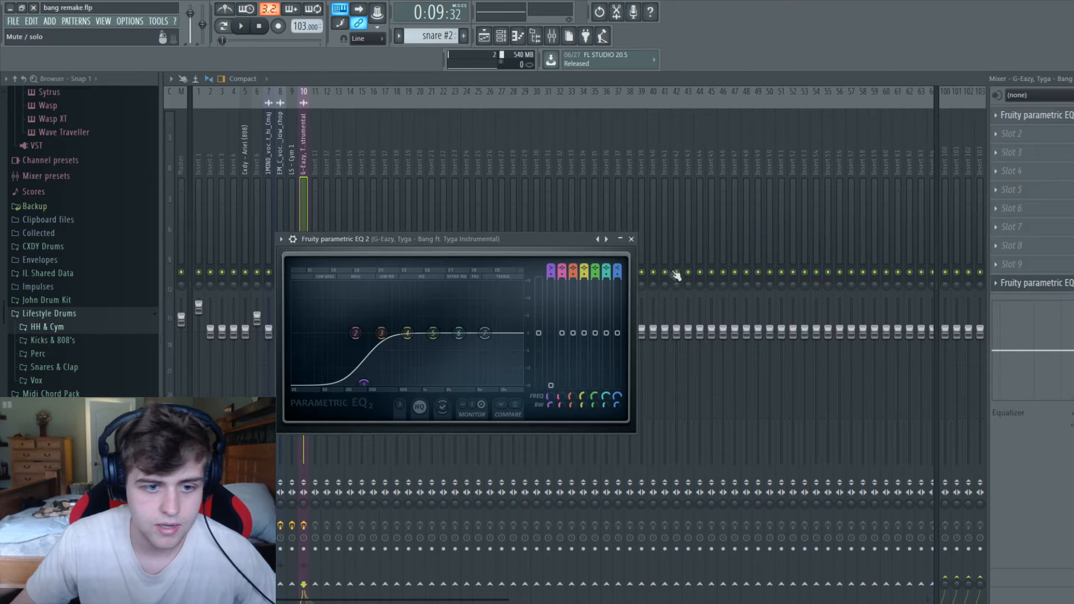
pyautogui.press('space')
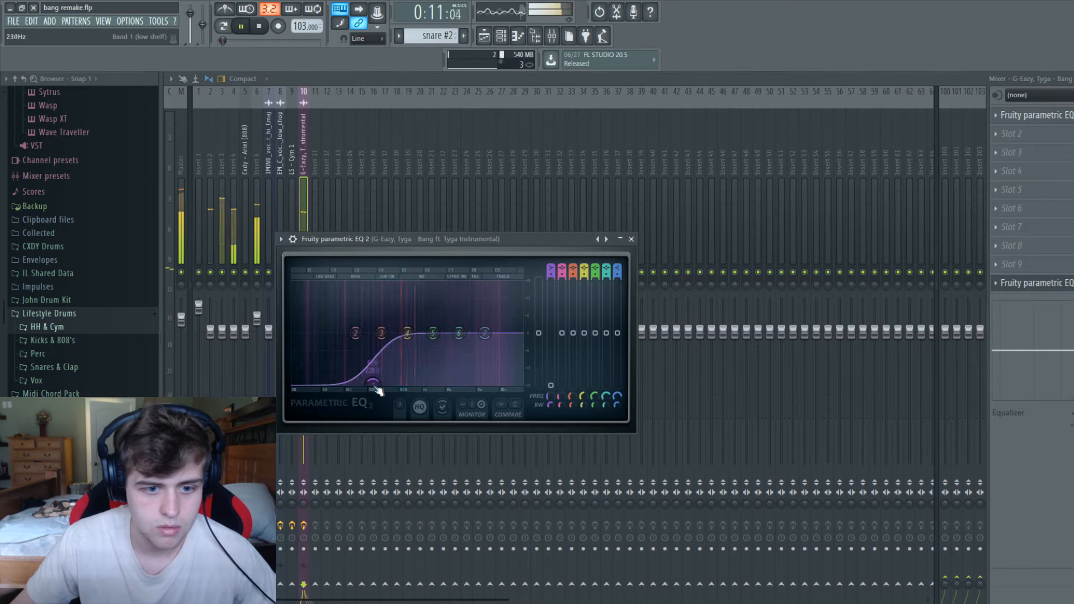
pyautogui.click(631, 239)
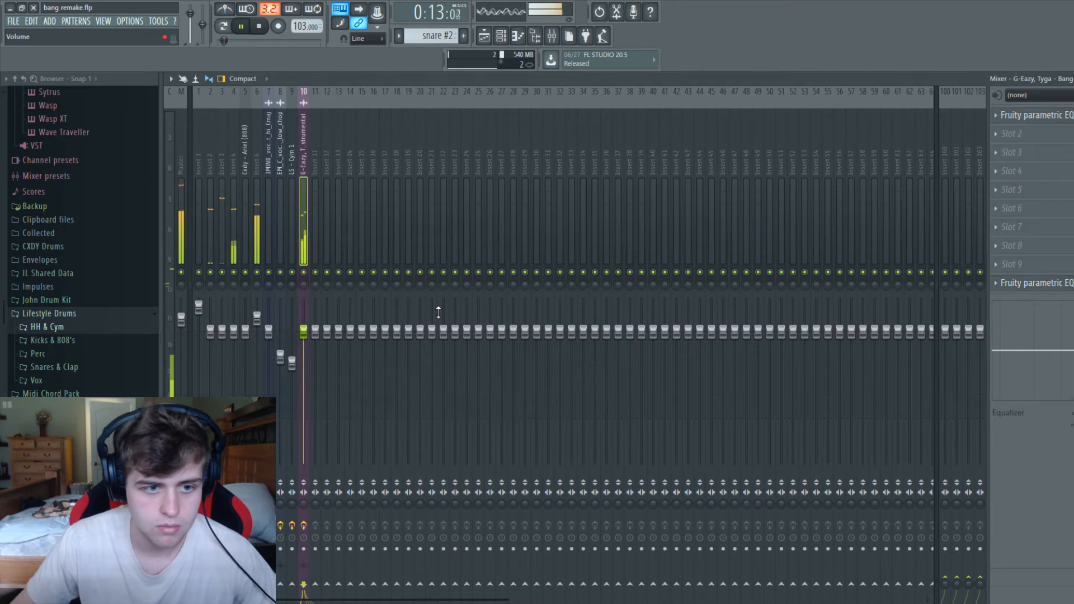
# Mute the snare #2 track and play the EQ-filtered instrumental alone, watching its meter in the maximized mixer.
pyautogui.click(1073, 79)
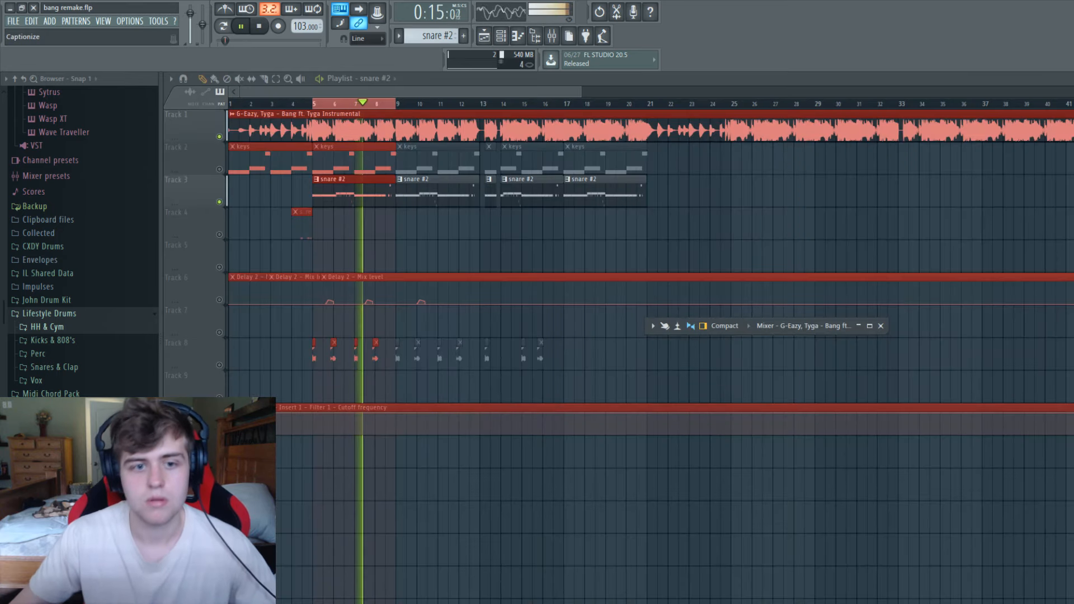
pyautogui.press('space')
pyautogui.click(219, 203)
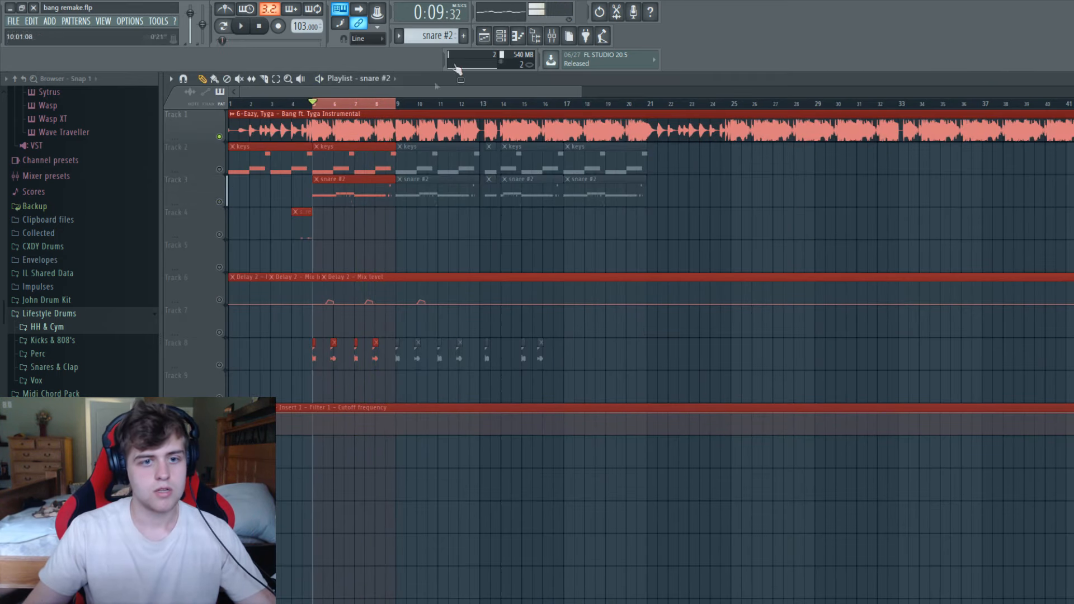
pyautogui.click(537, 37)
pyautogui.doubleClick(834, 327)
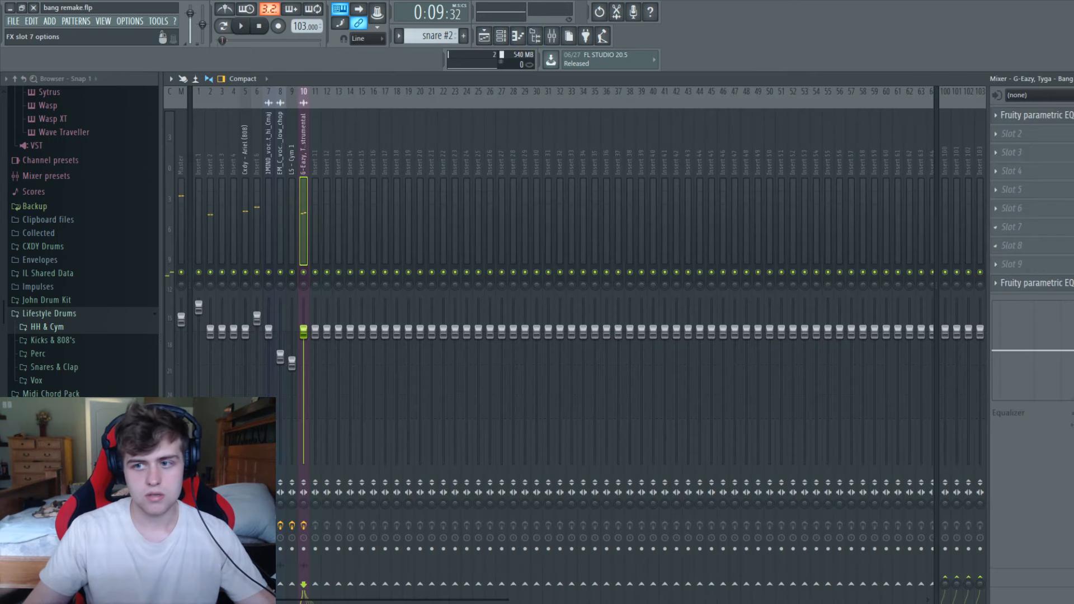
pyautogui.press('space')
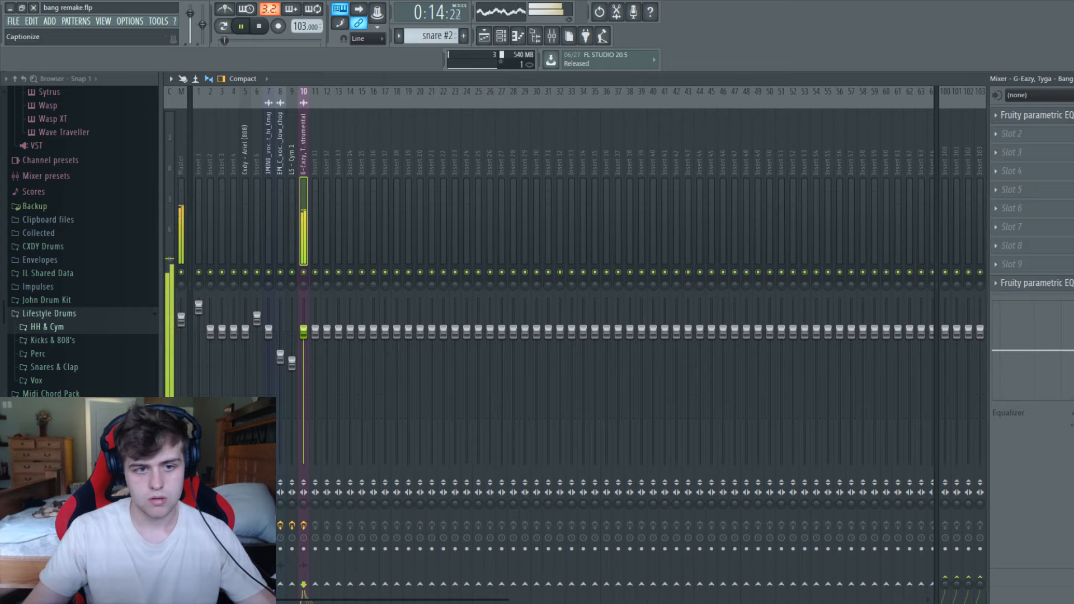
pyautogui.press('space')
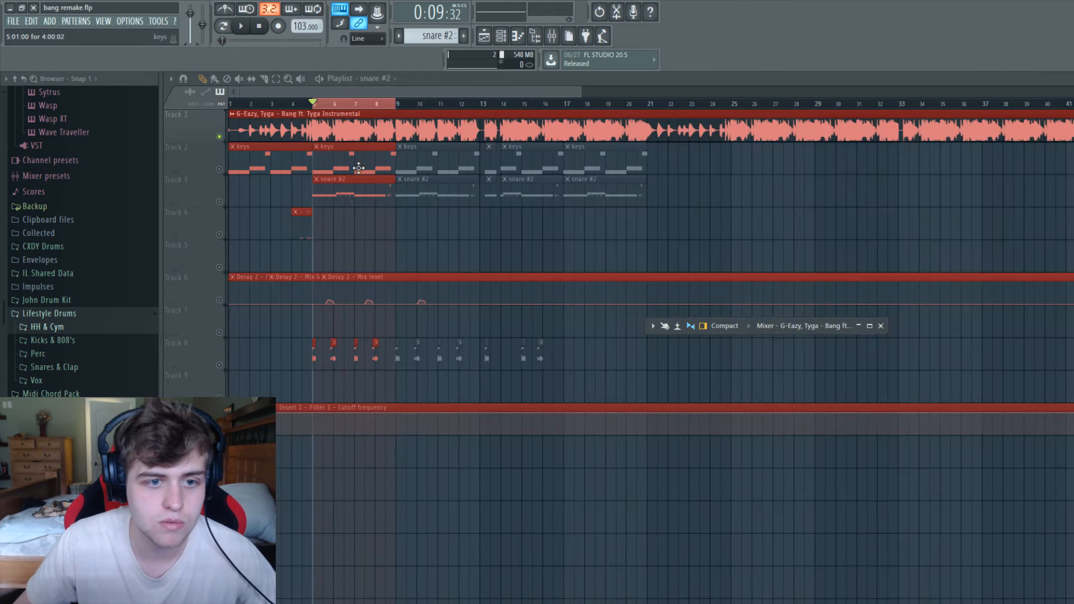
pyautogui.doubleClick(359, 168)
pyautogui.click(380, 90)
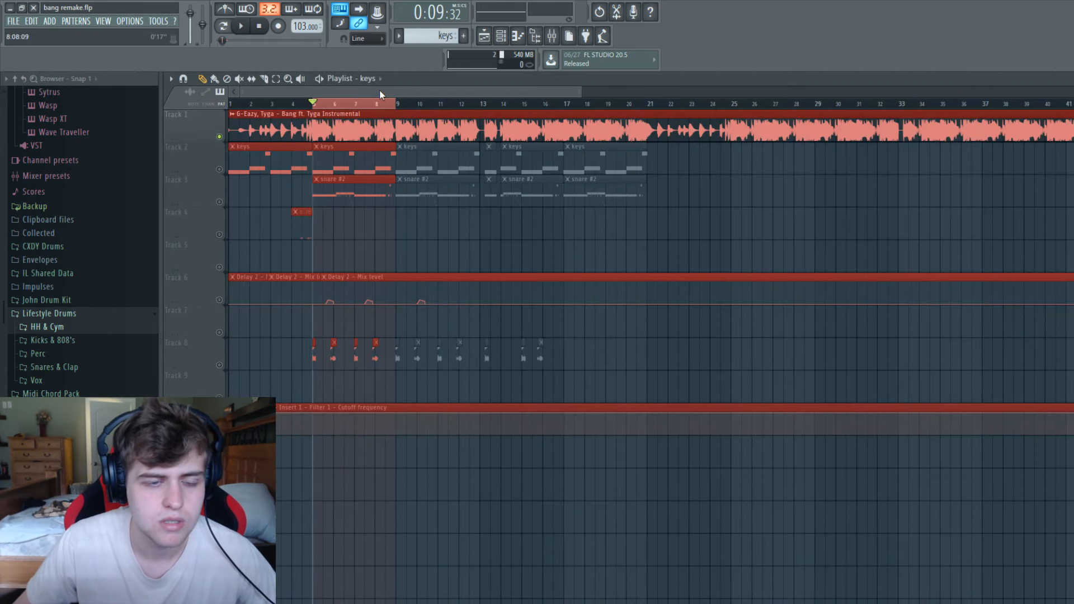
pyautogui.click(551, 36)
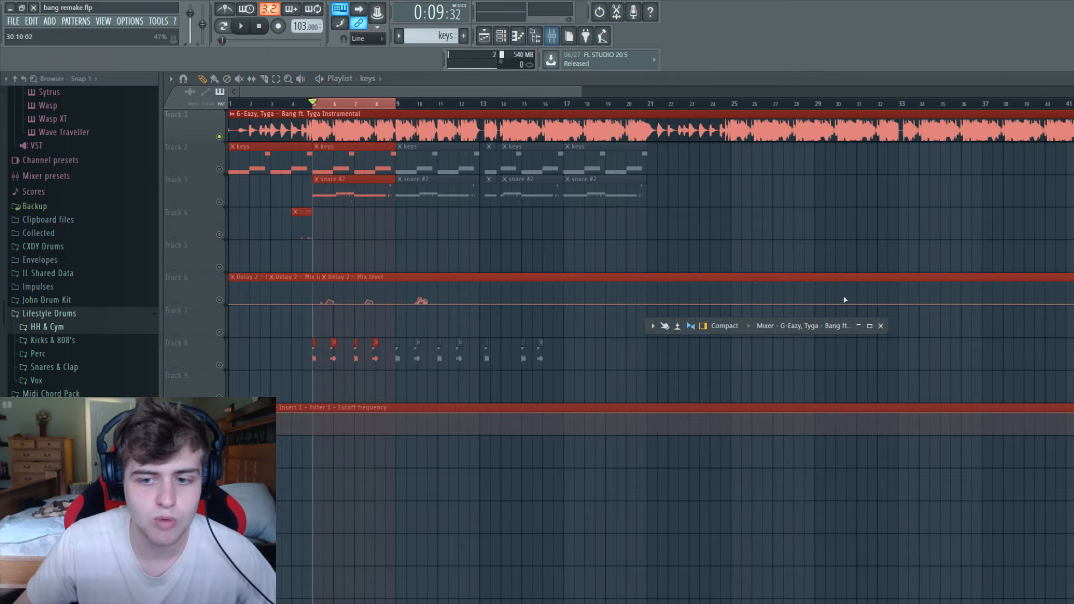
pyautogui.doubleClick(802, 326)
pyautogui.click(1073, 79)
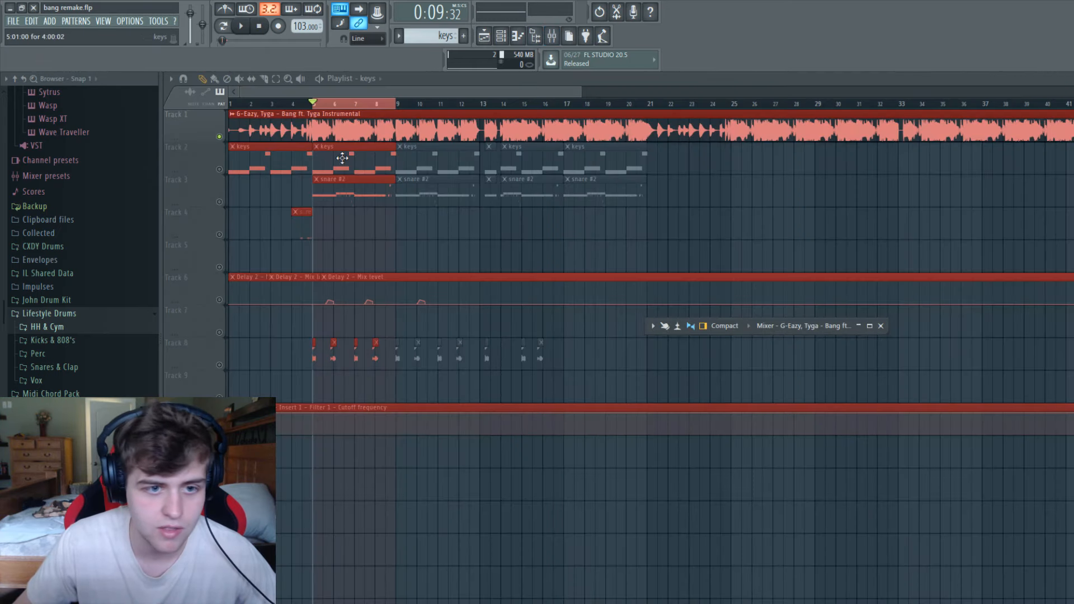
# Enable all playlist tracks except the muted instrumental on track 1, and show the snare #2 pattern in the channel rack.
pyautogui.rightClick(220, 169)
pyautogui.rightClick(220, 169)
pyautogui.click(221, 136)
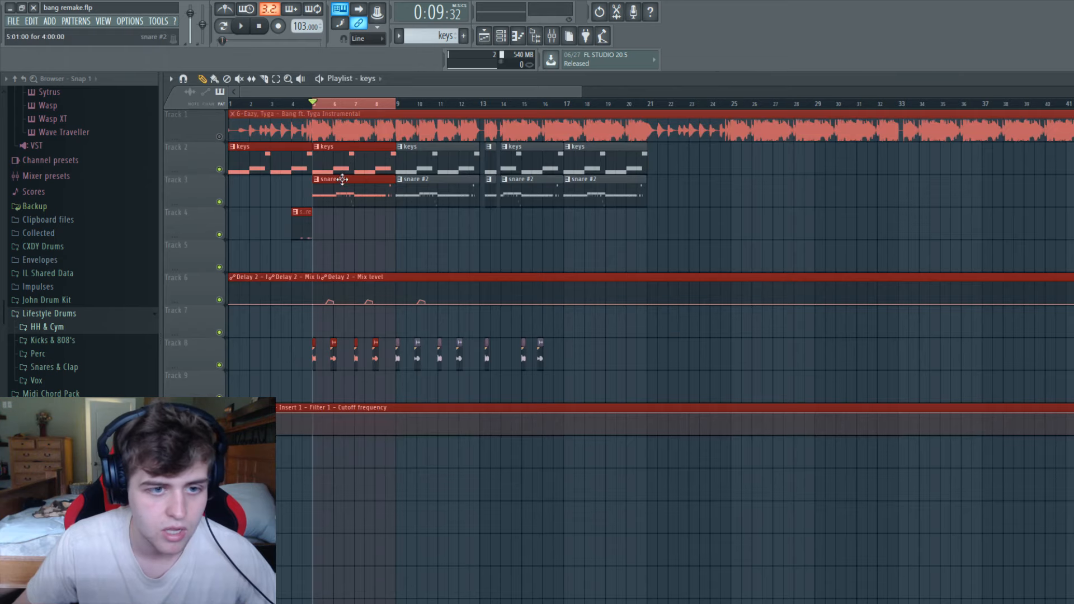
pyautogui.press('F6')
pyautogui.click(439, 114)
pyautogui.doubleClick(547, 121)
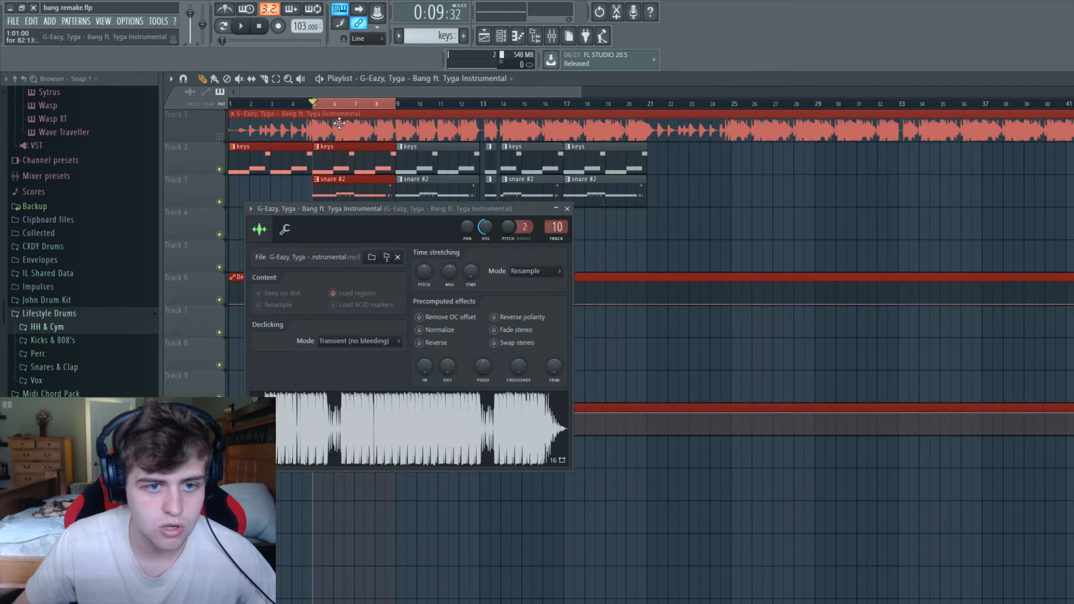
pyautogui.doubleClick(373, 183)
pyautogui.moveTo(483, 128); pyautogui.dragTo(465, 124)
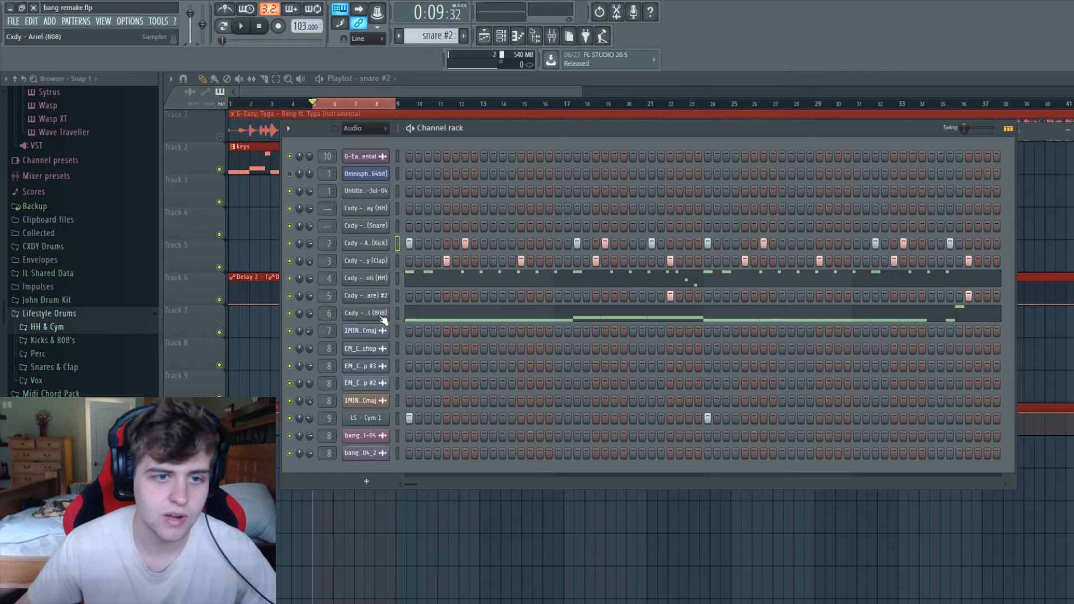
# Play the remake from bar 5 without the reference instrumental, and unmute track 1 when done.
pyautogui.press('space')
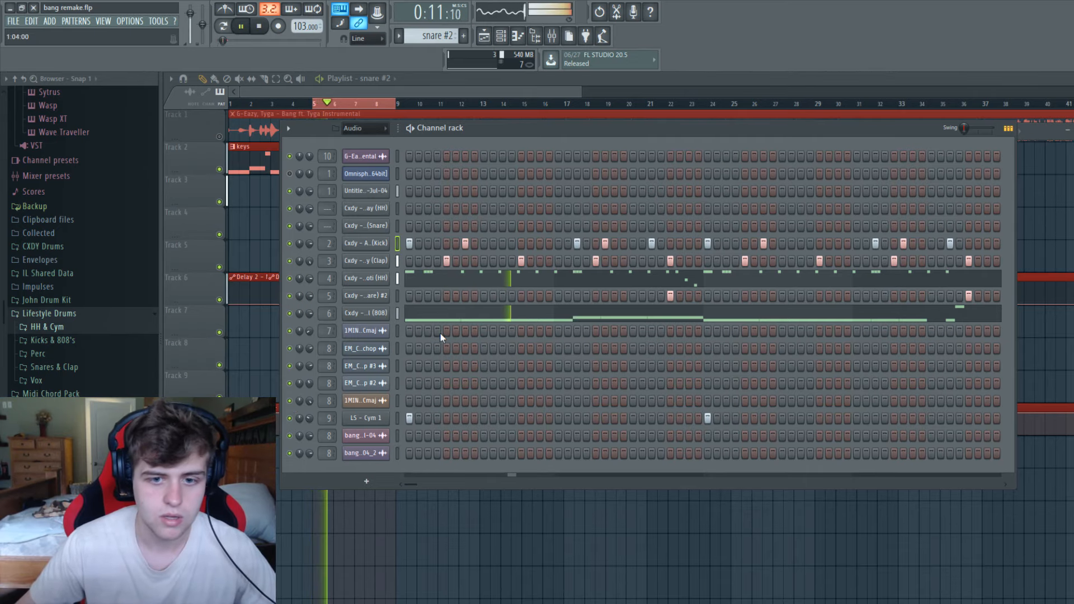
pyautogui.click(366, 90)
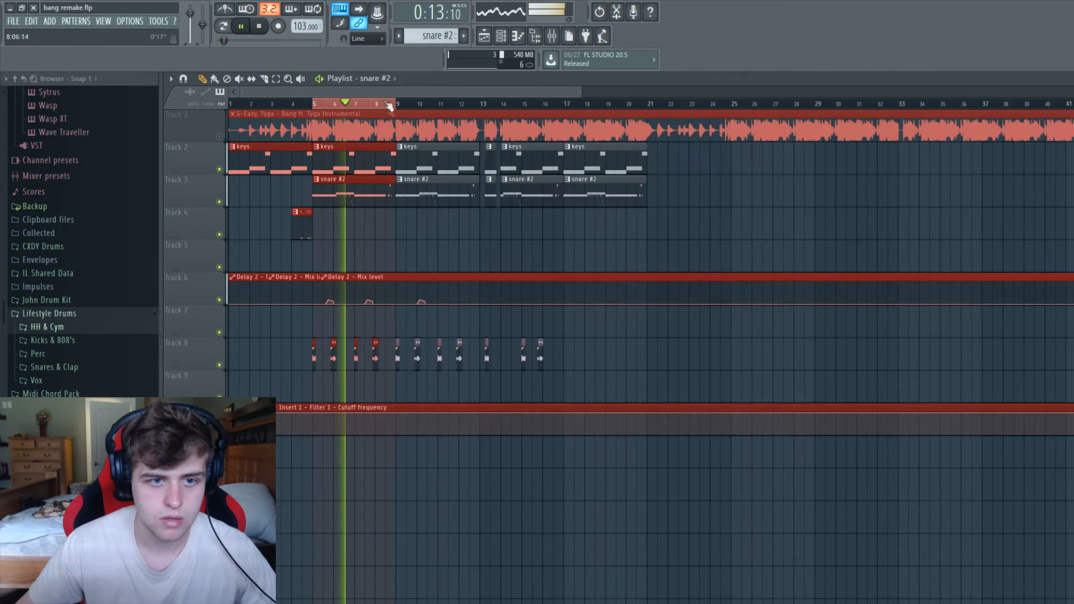
pyautogui.press('space')
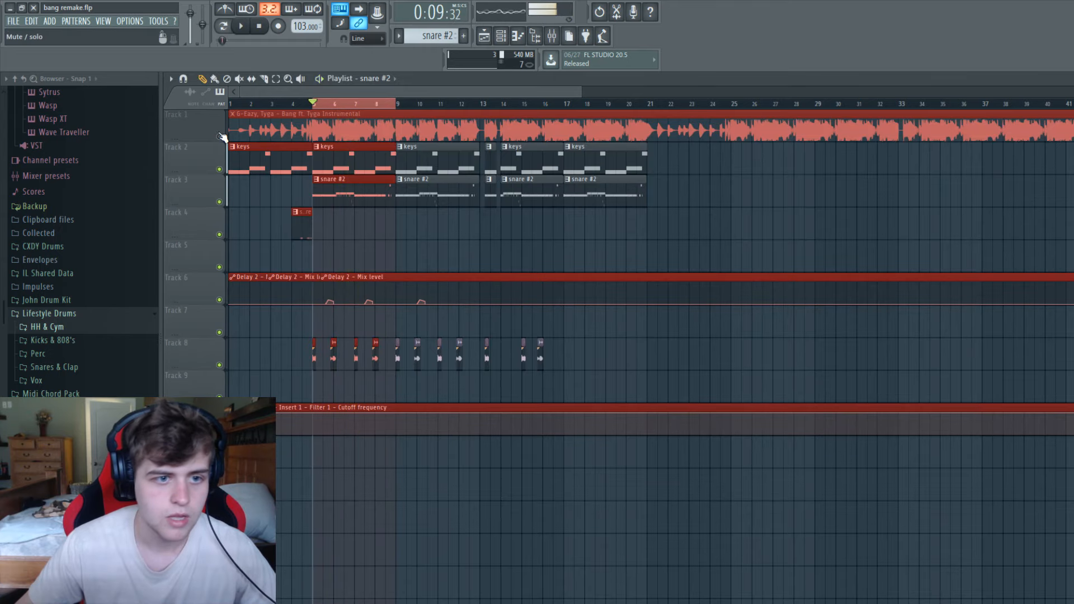
pyautogui.keyDown('ctrl'); pyautogui.click(220, 136); pyautogui.keyUp('ctrl')
pyautogui.keyDown('ctrl'); pyautogui.click(220, 136); pyautogui.keyUp('ctrl')
pyautogui.scroll(-3, 314, 101)
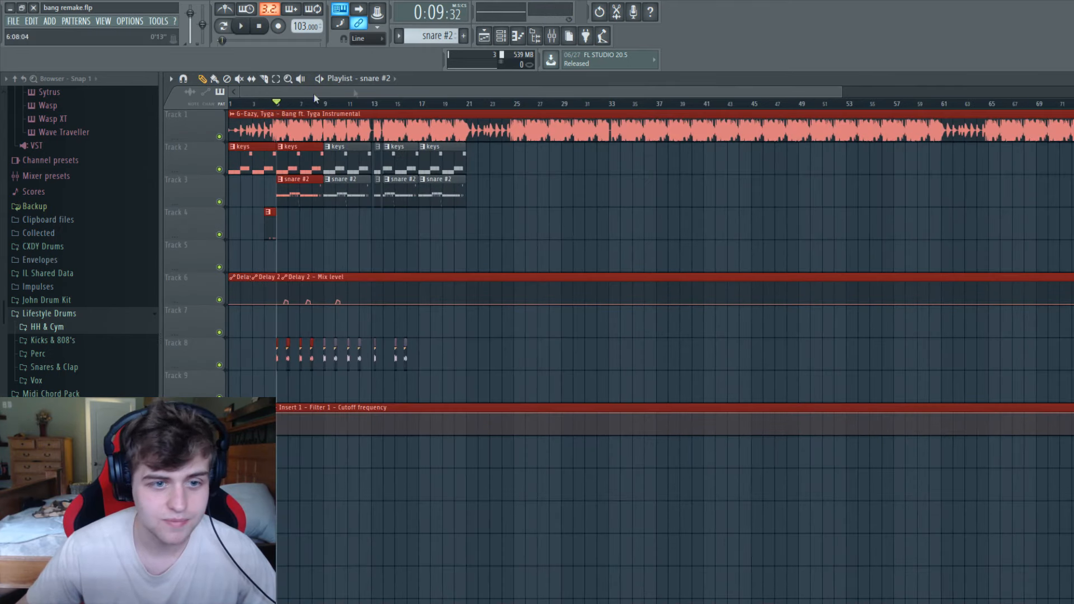
# Check the input setting of the instrumental's insert in the maximized mixer, and minimize the mixer.
pyautogui.click(554, 39)
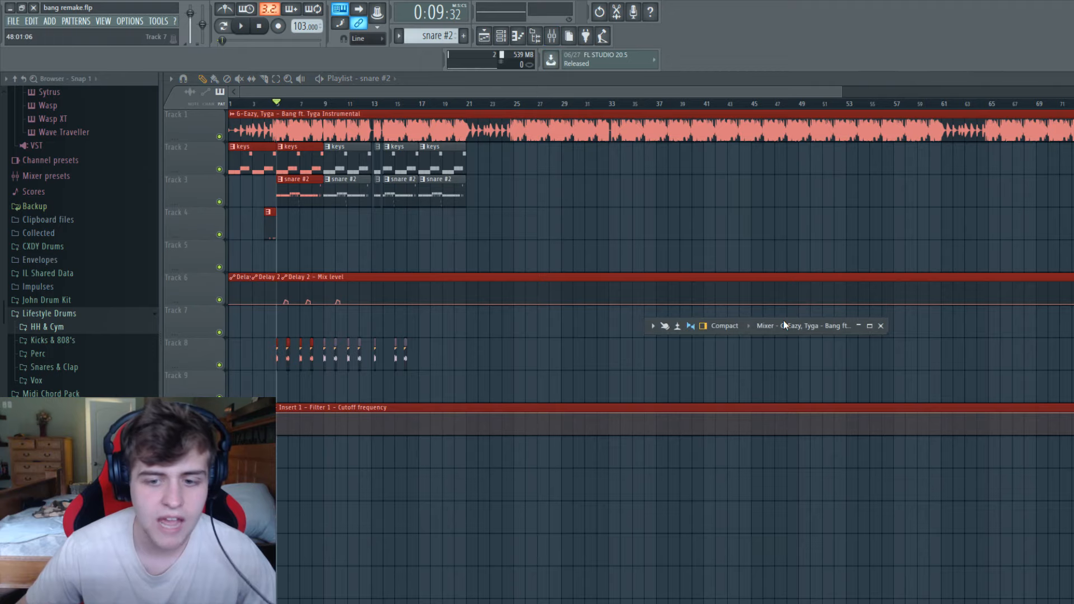
pyautogui.doubleClick(783, 321)
pyautogui.click(1064, 95)
pyautogui.click(1063, 96)
pyautogui.click(1066, 79)
pyautogui.click(744, 89)
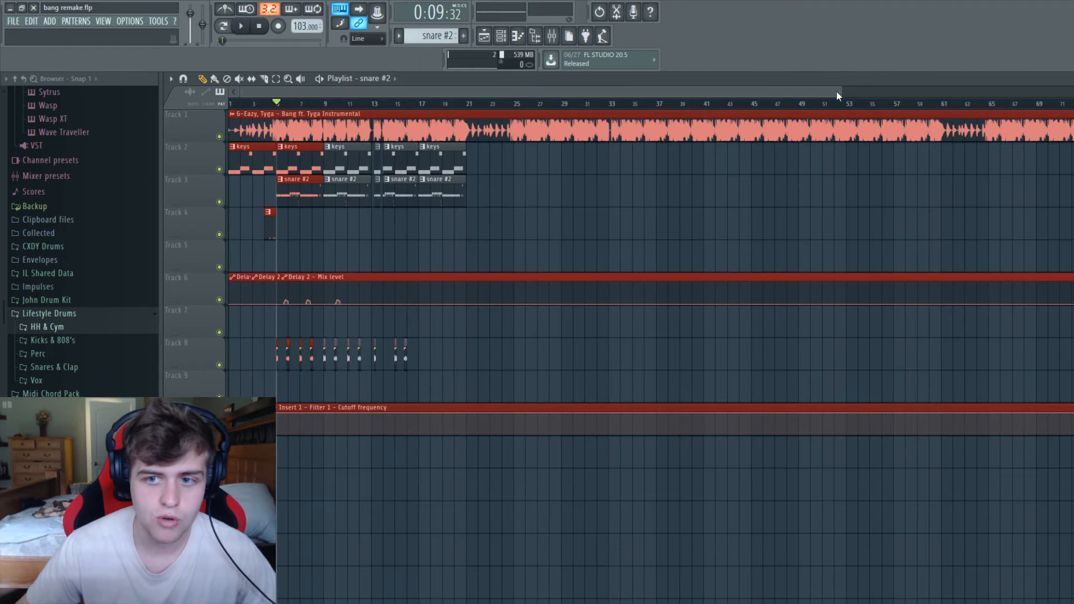
# Switch to Splice, browse the search results for vocal samples in C major, and minimize its window.
pyautogui.moveTo(838, 91); pyautogui.dragTo(511, 86)
pyautogui.click(595, 603)
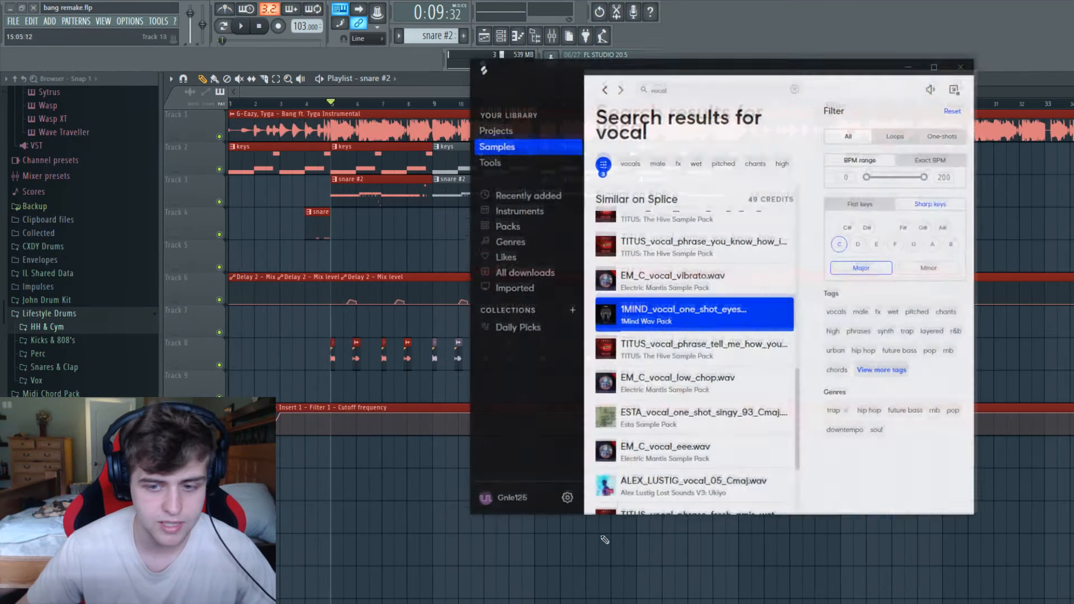
pyautogui.scroll(4, 684, 302)
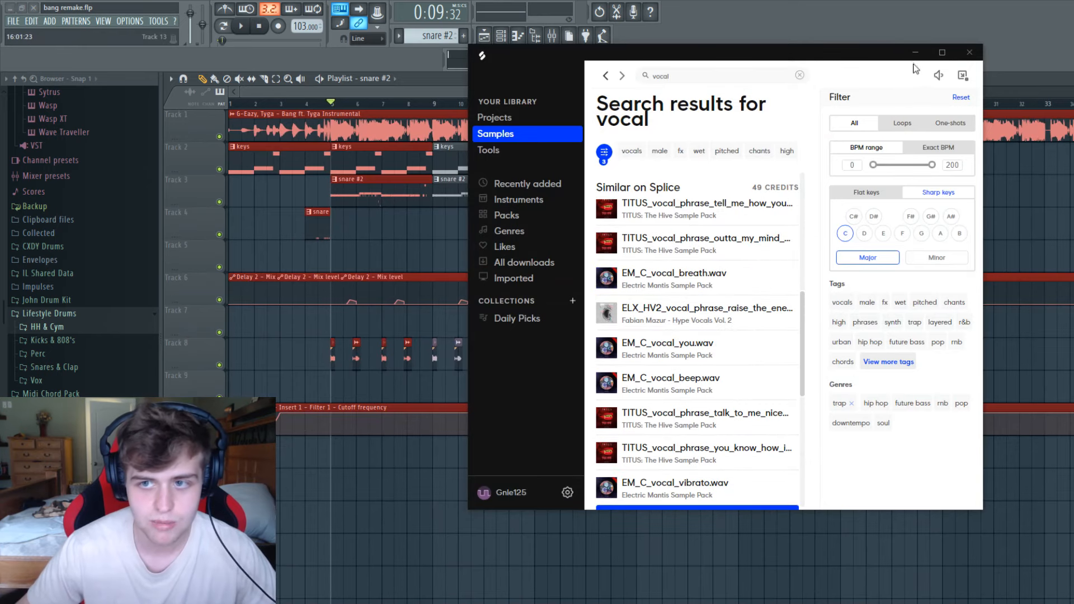
pyautogui.click(915, 53)
# Solo the instrumental on track 1 and loop the first beat of bar 5 to hear it in isolation.
pyautogui.moveTo(333, 103)
pyautogui.mouseDown()
pyautogui.moveTo(311, 117)
pyautogui.moveTo(333, 116)
pyautogui.mouseUp()
pyautogui.rightClick(219, 136)
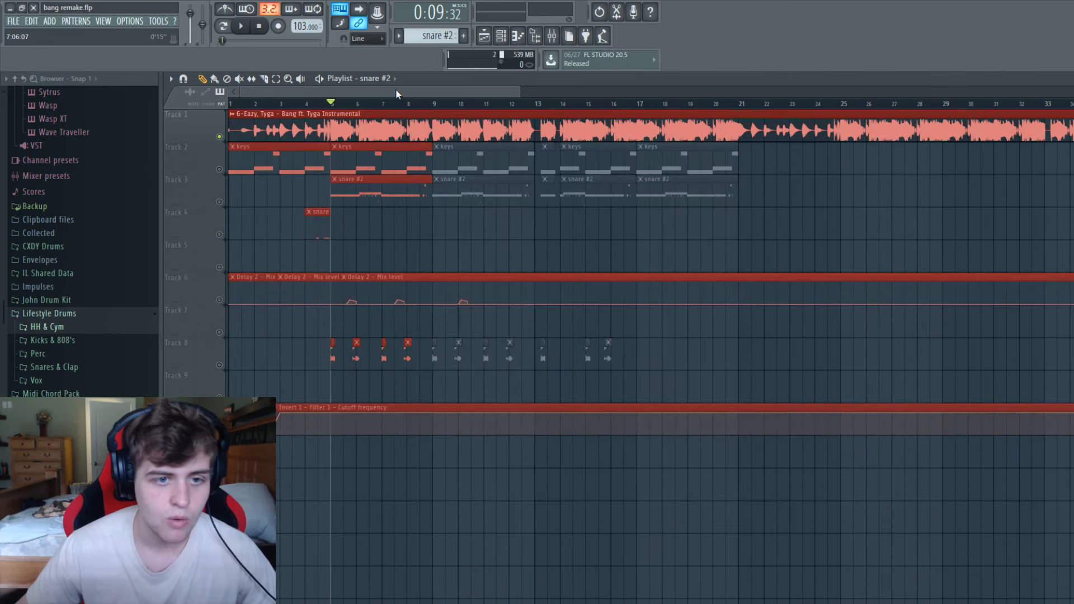
pyautogui.moveTo(516, 89); pyautogui.dragTo(296, 102)
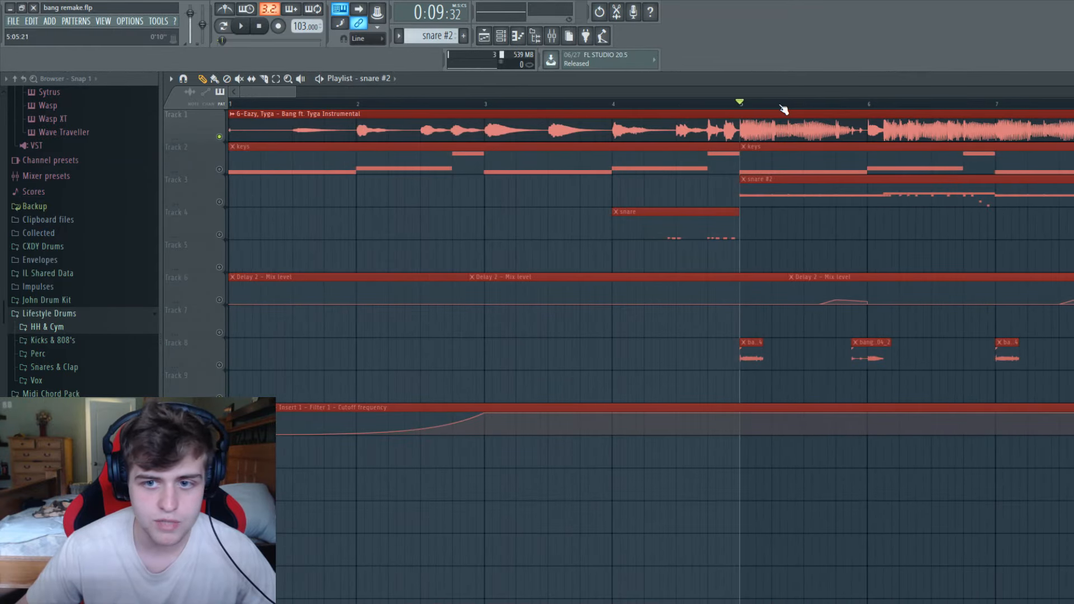
pyautogui.moveTo(777, 114); pyautogui.dragTo(732, 112)
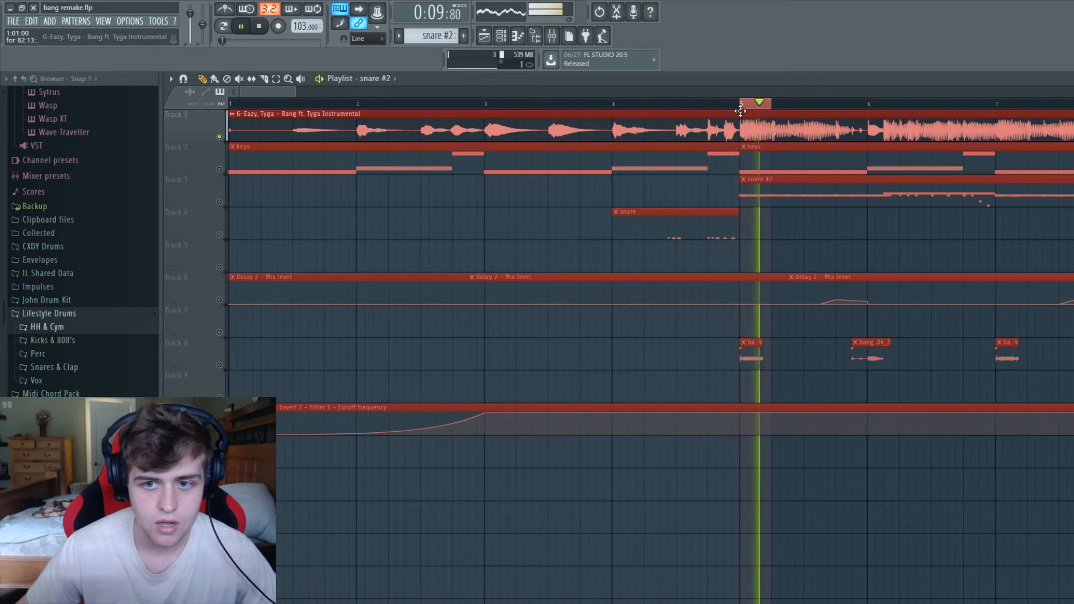
# Inspect the Fruity parametric EQ 2 curves in slots 10 and 1 of the instrumental's insert, and close both windows.
pyautogui.click(552, 36)
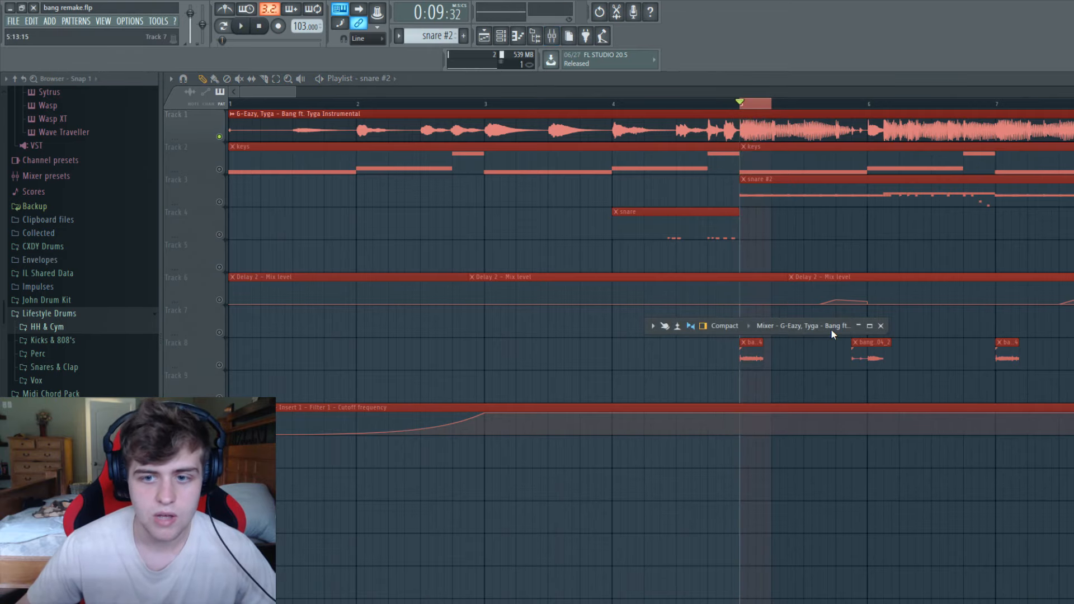
pyautogui.doubleClick(831, 326)
pyautogui.click(1056, 286)
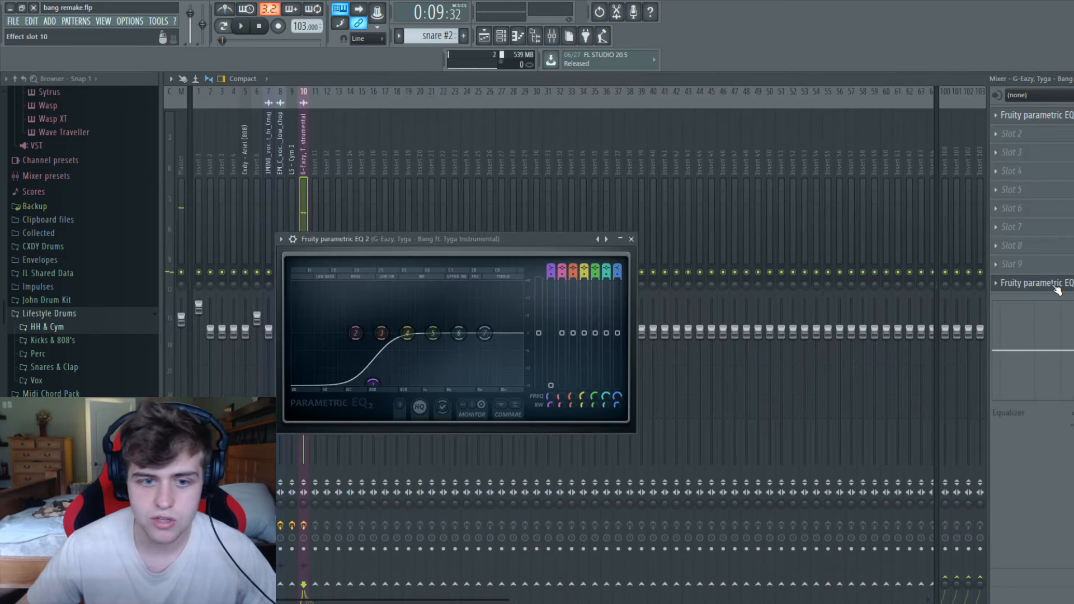
pyautogui.click(1030, 116)
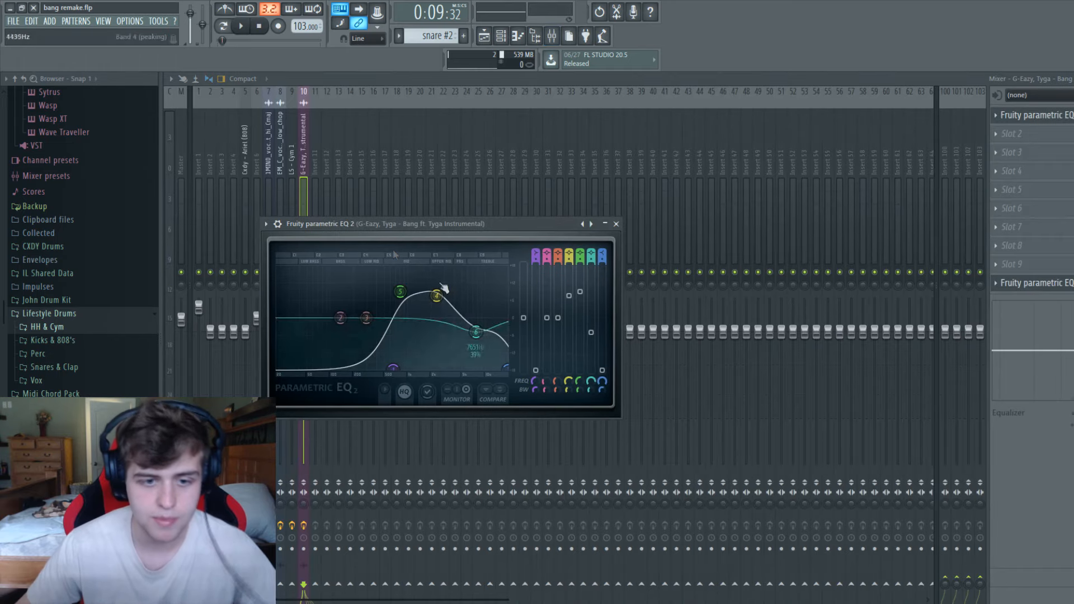
pyautogui.click(616, 224)
pyautogui.click(631, 239)
# Play the looped first beat of bar 5 of the soloed instrumental several times in the mixer and playlist.
pyautogui.press('space')
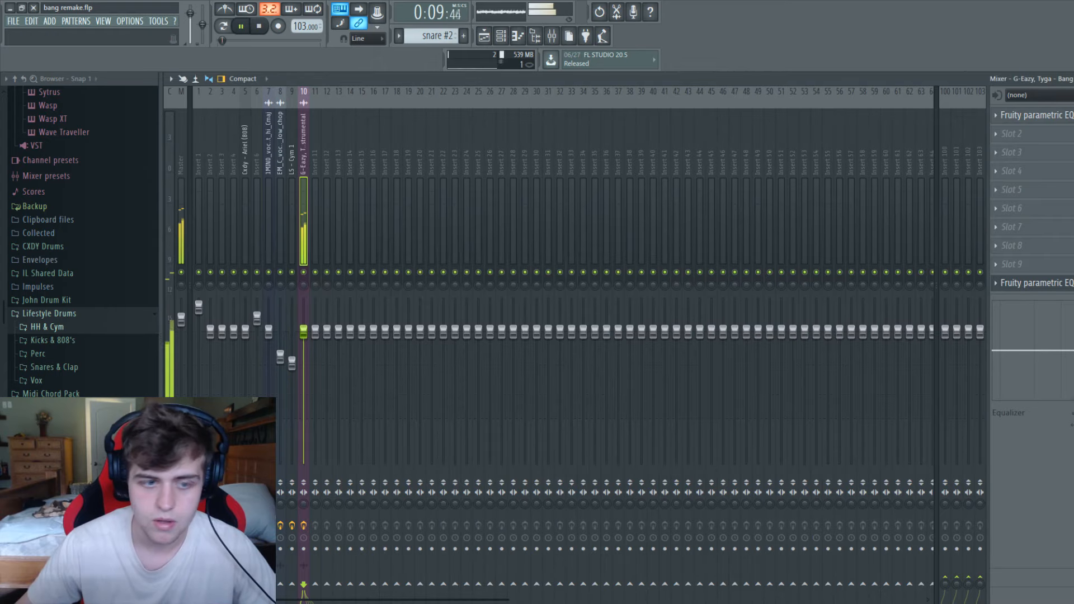
pyautogui.press('space')
pyautogui.press('space')
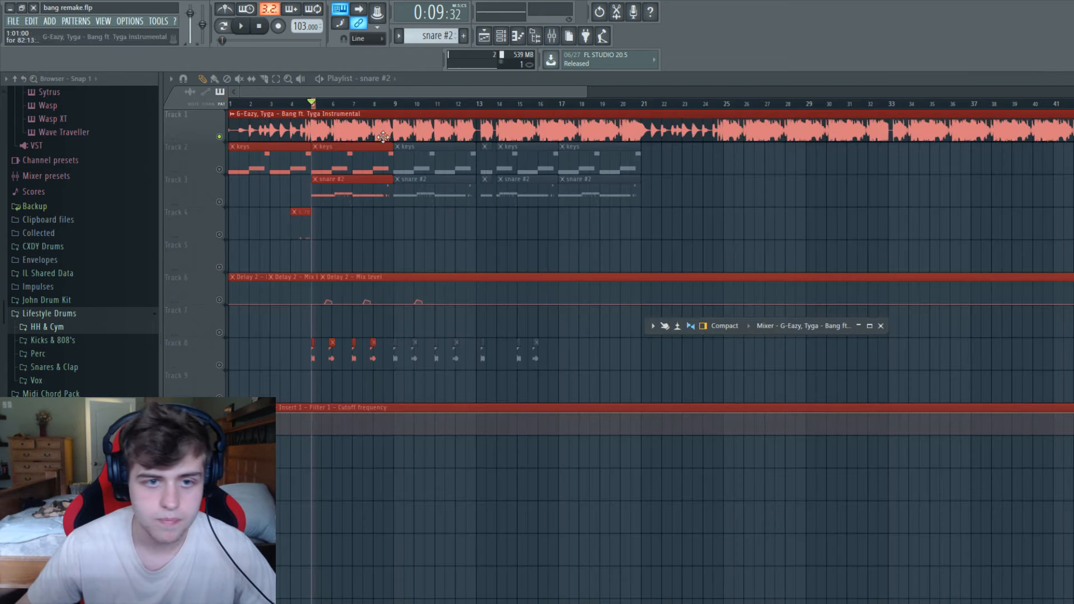
pyautogui.moveTo(583, 91); pyautogui.dragTo(385, 91)
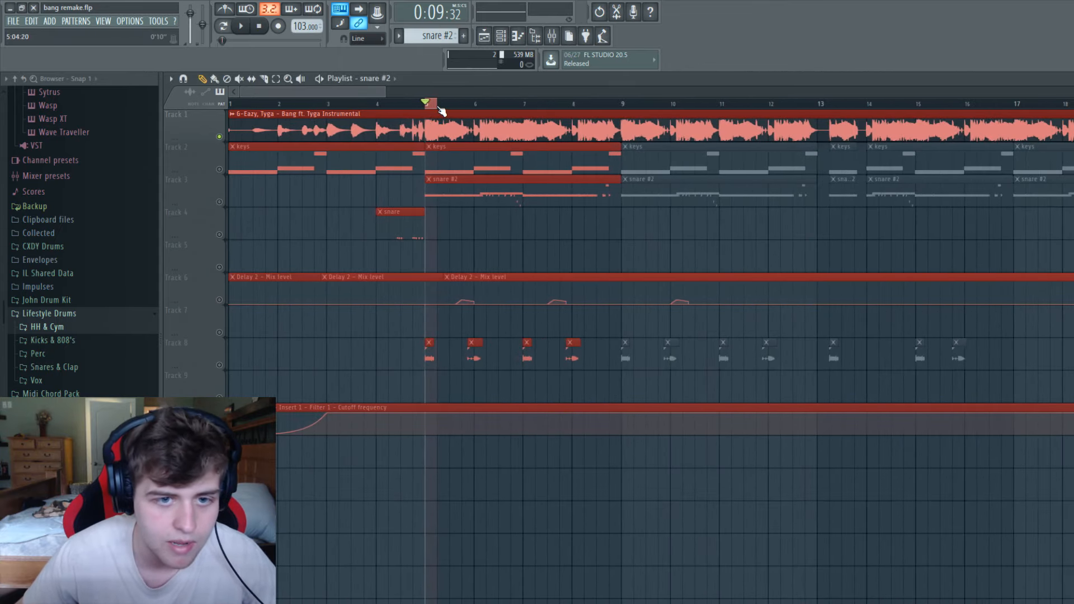
pyautogui.moveTo(386, 91); pyautogui.dragTo(333, 88)
pyautogui.press('space')
pyautogui.press('space')
pyautogui.press('space')
# Toggle the mixer view and replay the selected start of bar 5 of the instrumental.
pyautogui.press('space')
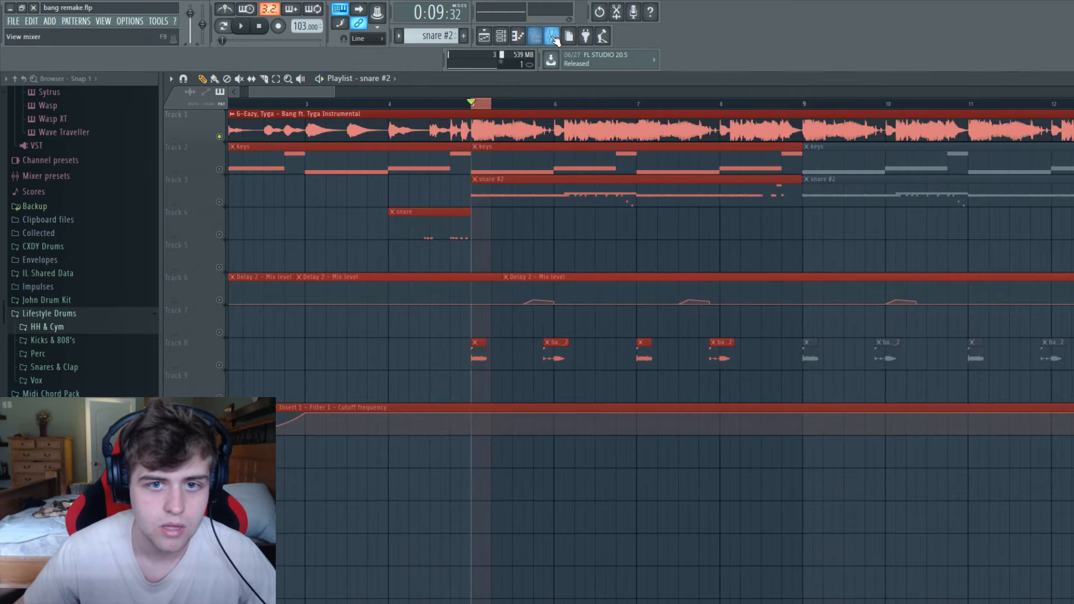
pyautogui.click(553, 36)
pyautogui.press('space')
pyautogui.press('space')
pyautogui.click(496, 109)
pyautogui.press('space')
pyautogui.press('space')
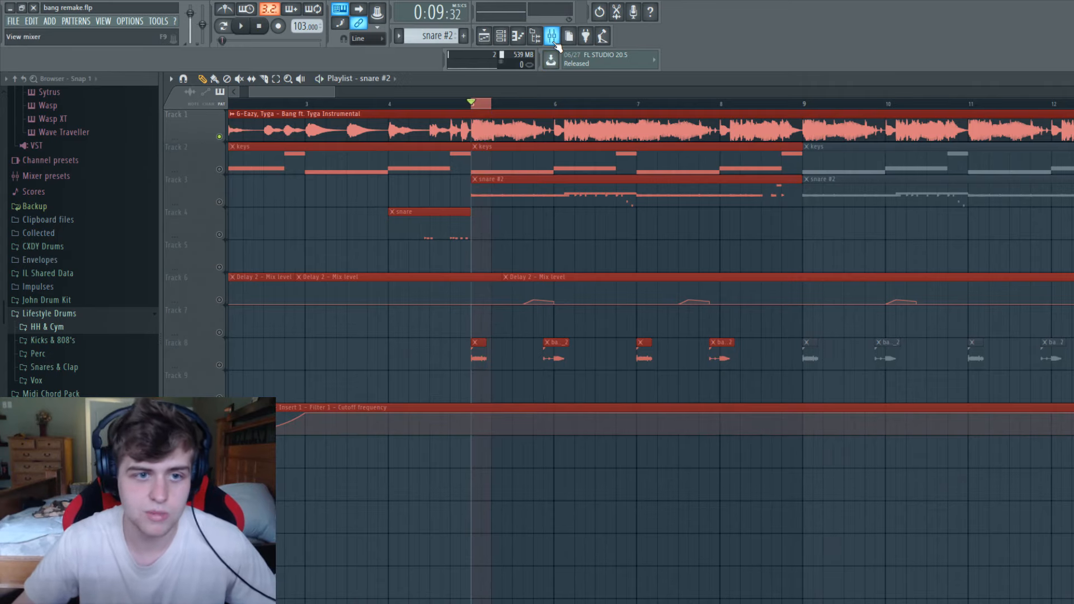
# Unsolo the instrumental so all playlist tracks are active, and clear the loop selection at bar 5.
pyautogui.moveTo(336, 88); pyautogui.dragTo(540, 90)
pyautogui.rightClick(224, 369)
pyautogui.rightClick(223, 368)
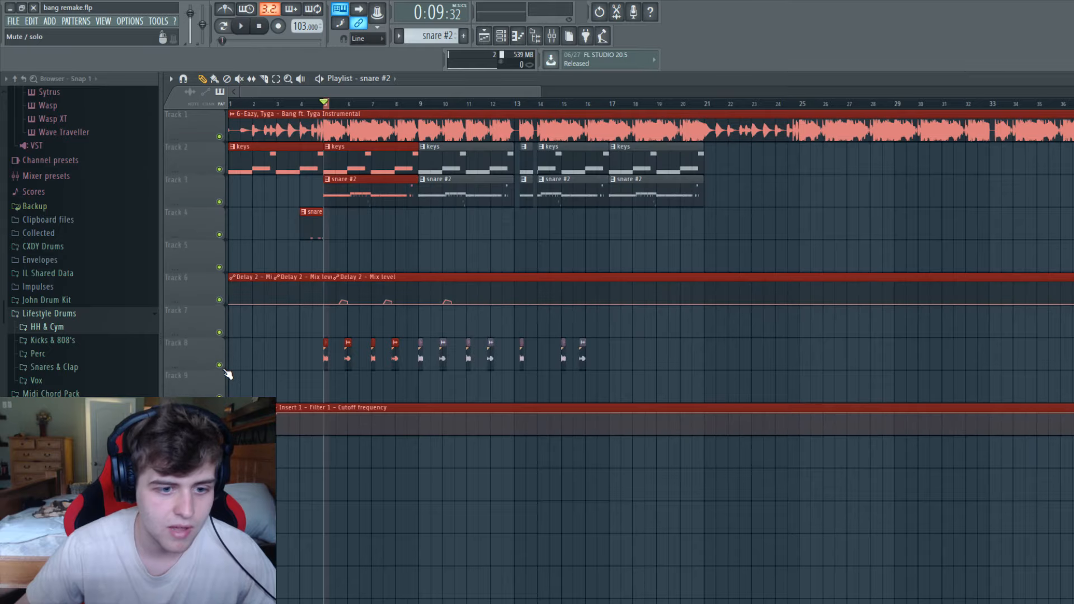
pyautogui.moveTo(540, 91); pyautogui.dragTo(326, 92)
pyautogui.moveTo(466, 106); pyautogui.dragTo(444, 106)
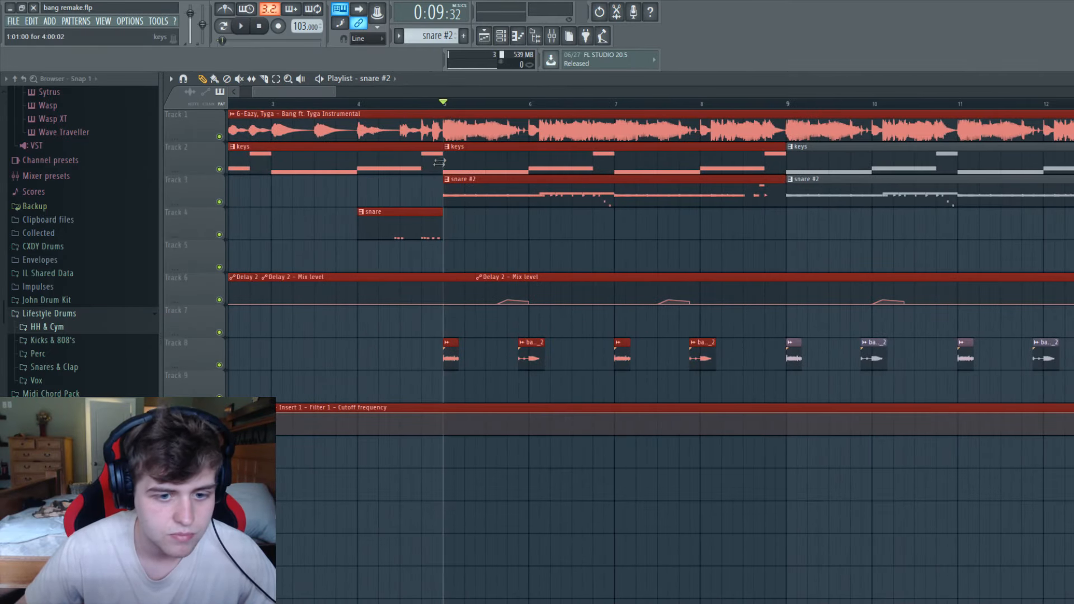
# Solo track 8 to play its sample clips from bar 5, and open the snare #2 pattern in the channel rack.
pyautogui.rightClick(219, 367)
pyautogui.press('space')
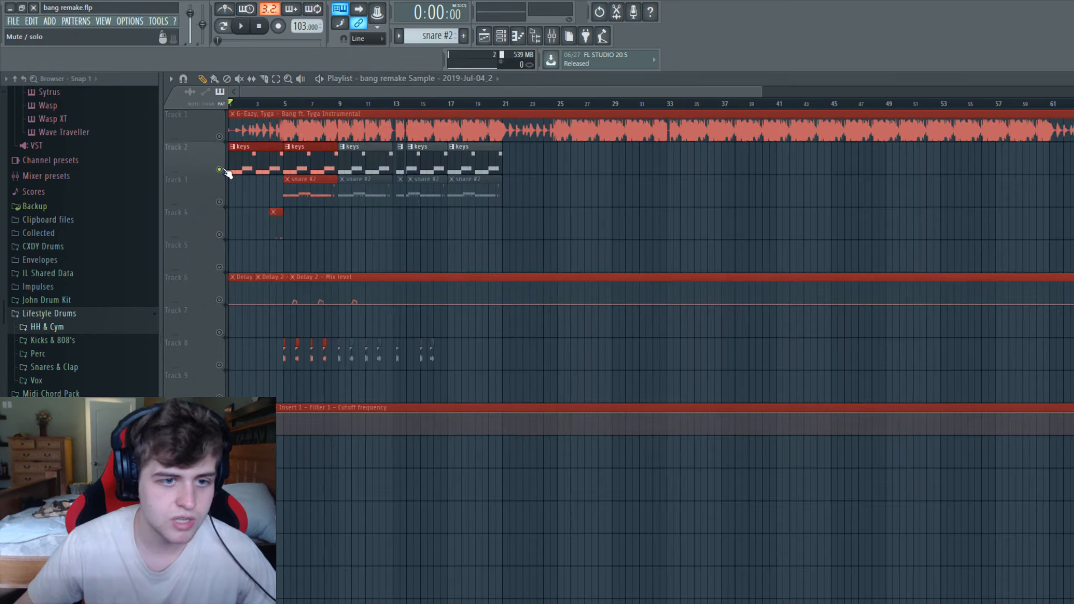
pyautogui.rightClick(223, 170)
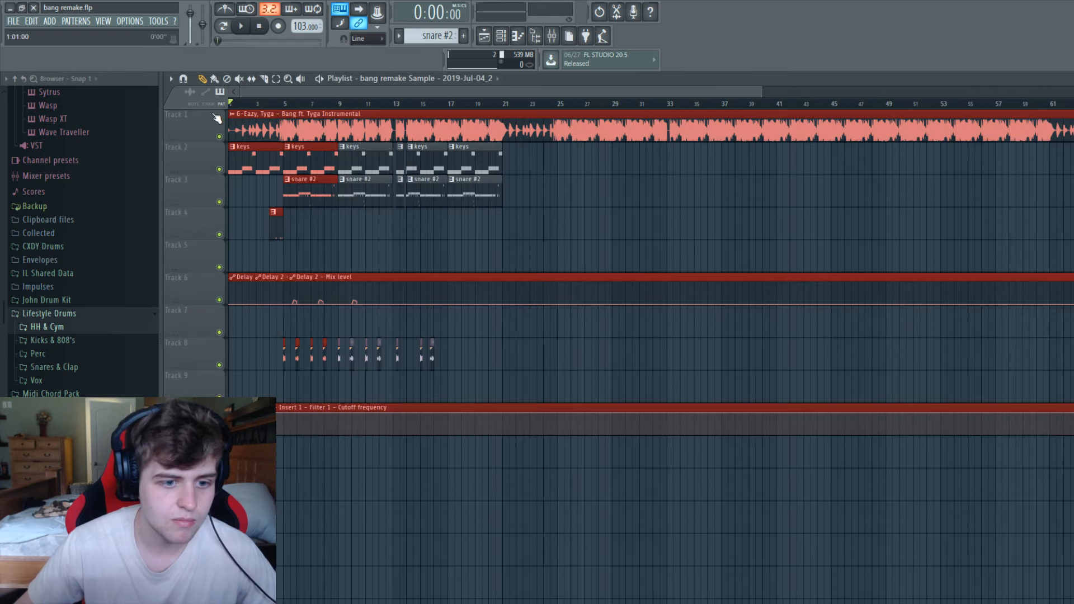
pyautogui.doubleClick(305, 193)
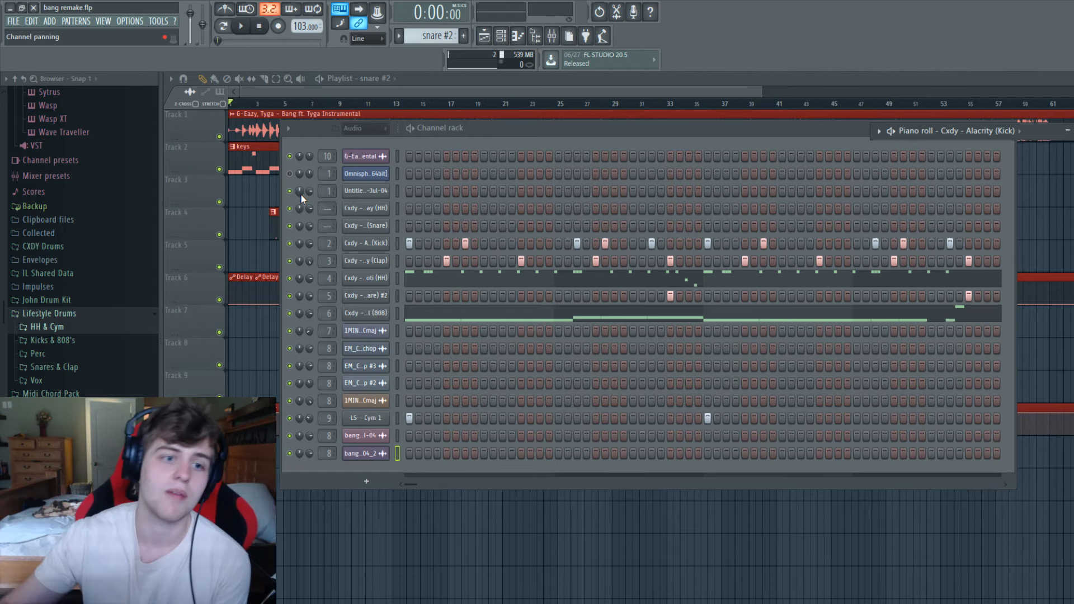
# Solo the original instrumental on track 1, play it from the start, and level out the Love Philter cutoff frequency automation.
pyautogui.click(760, 88)
pyautogui.moveTo(759, 89); pyautogui.dragTo(930, 88)
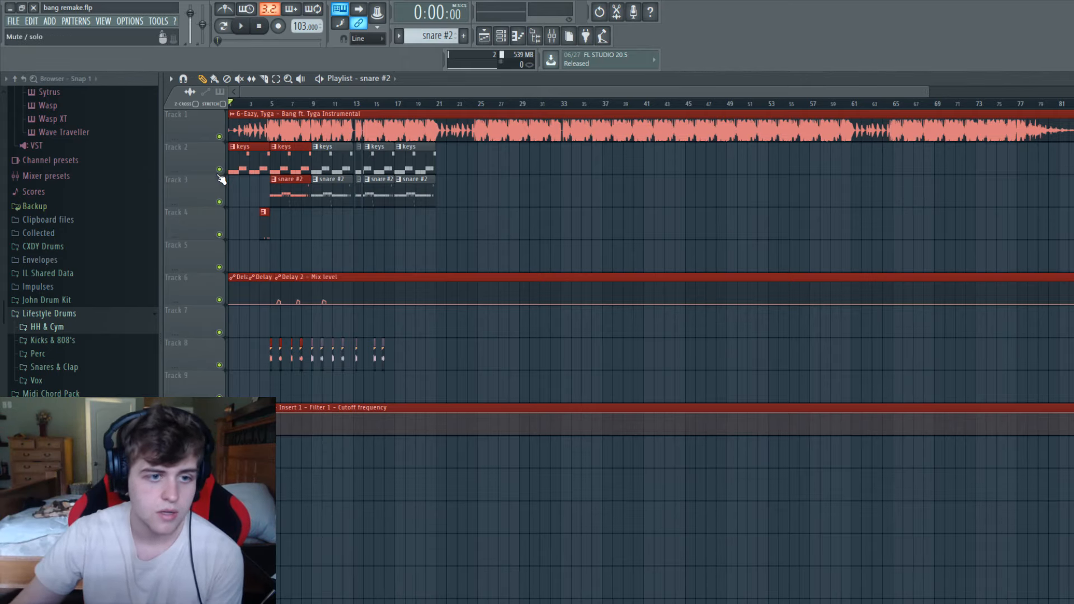
pyautogui.rightClick(220, 137)
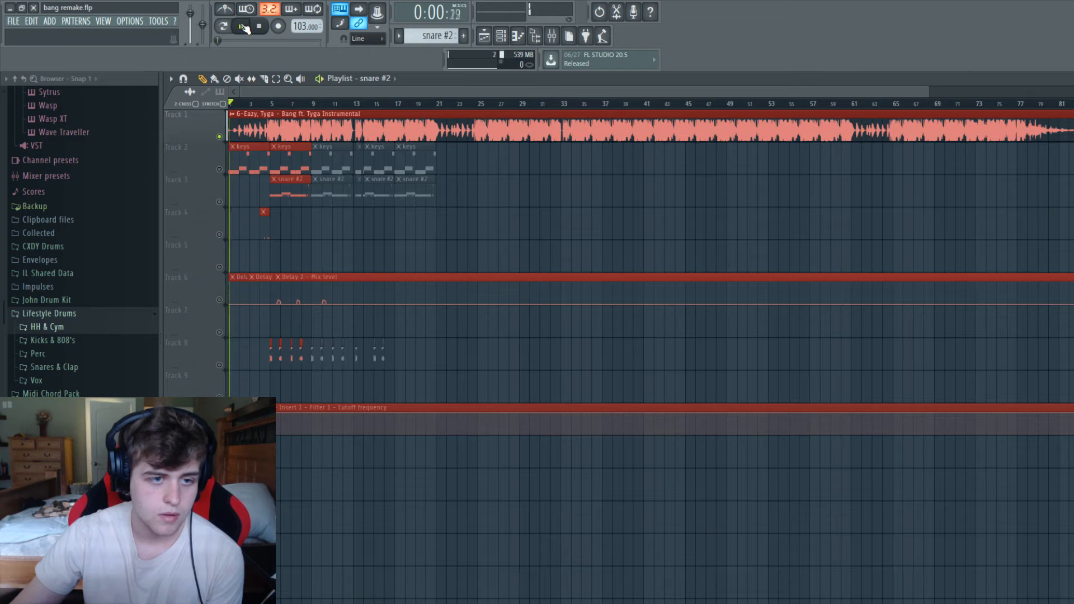
pyautogui.click(220, 138)
pyautogui.click(241, 26)
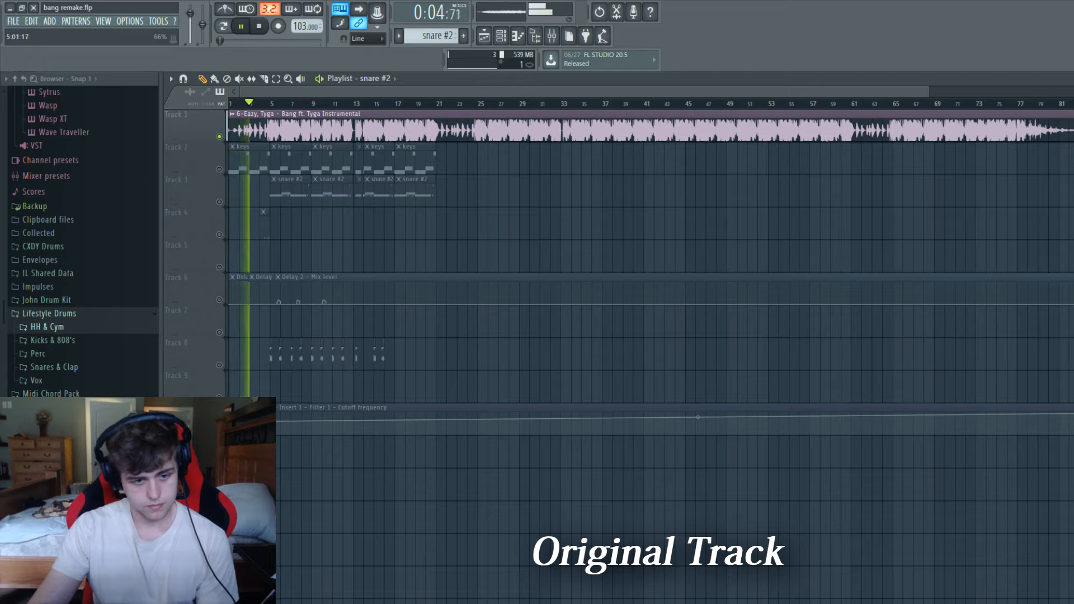
pyautogui.moveTo(250, 422); pyautogui.dragTo(250, 413)
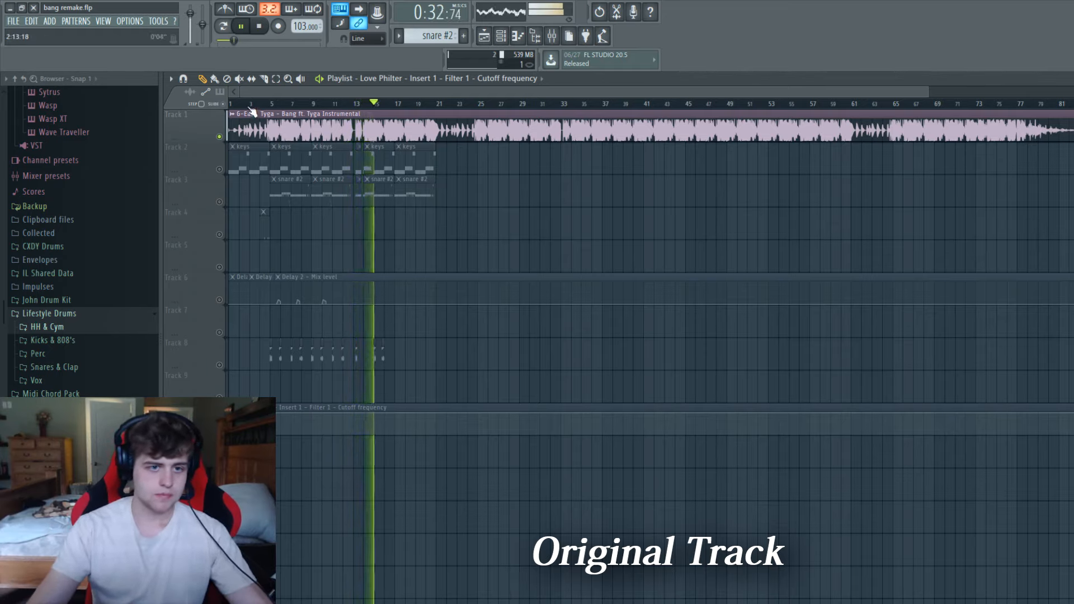
# Stop playback, unsolo the original instrumental, and mute track 1 so only the remake tracks are active.
pyautogui.press('space')
pyautogui.rightClick(219, 137)
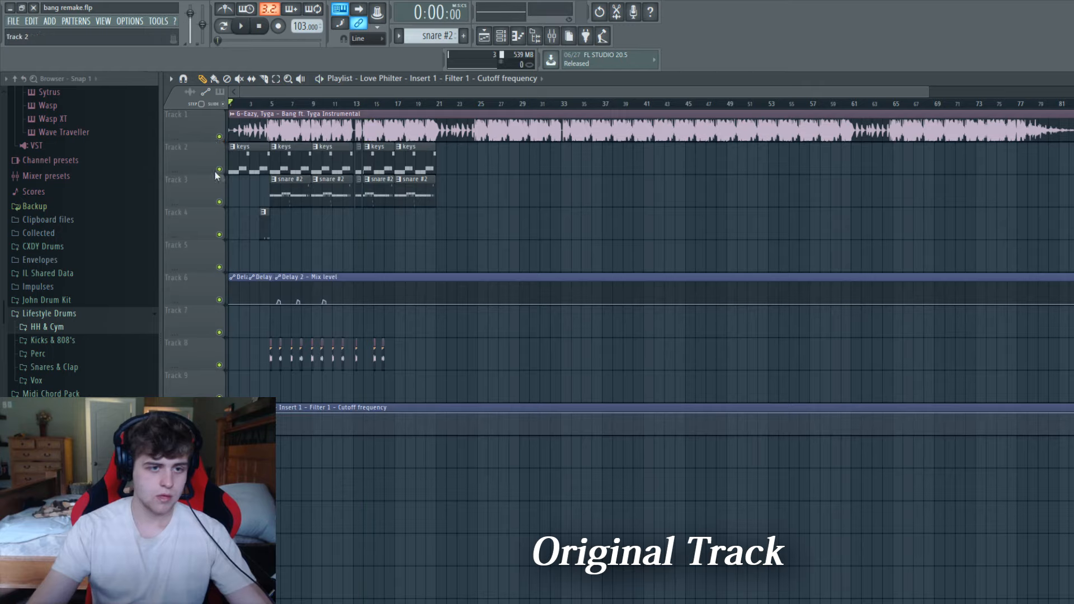
pyautogui.click(219, 136)
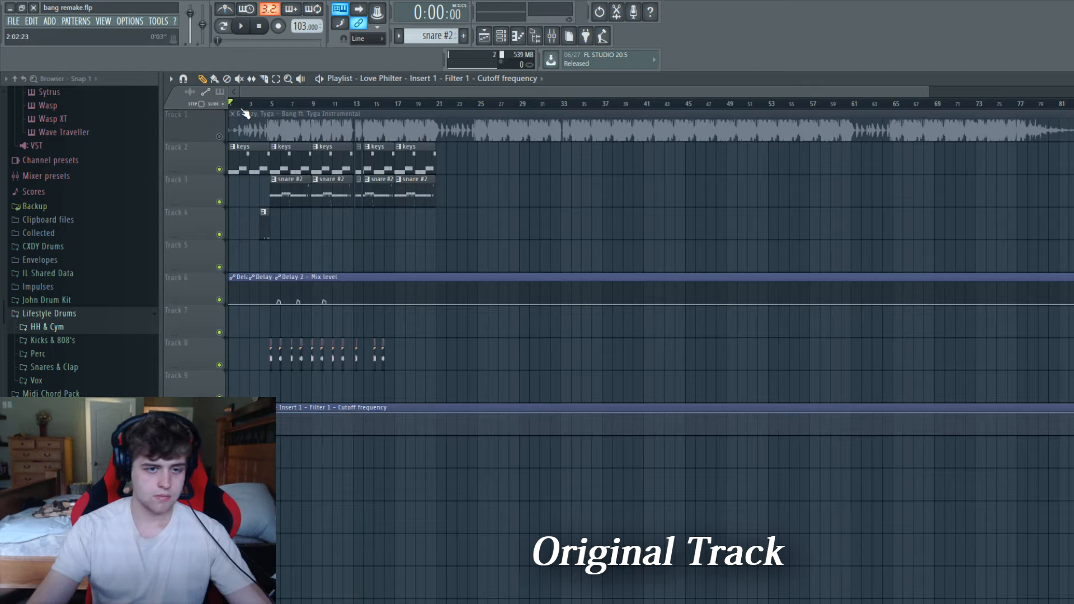